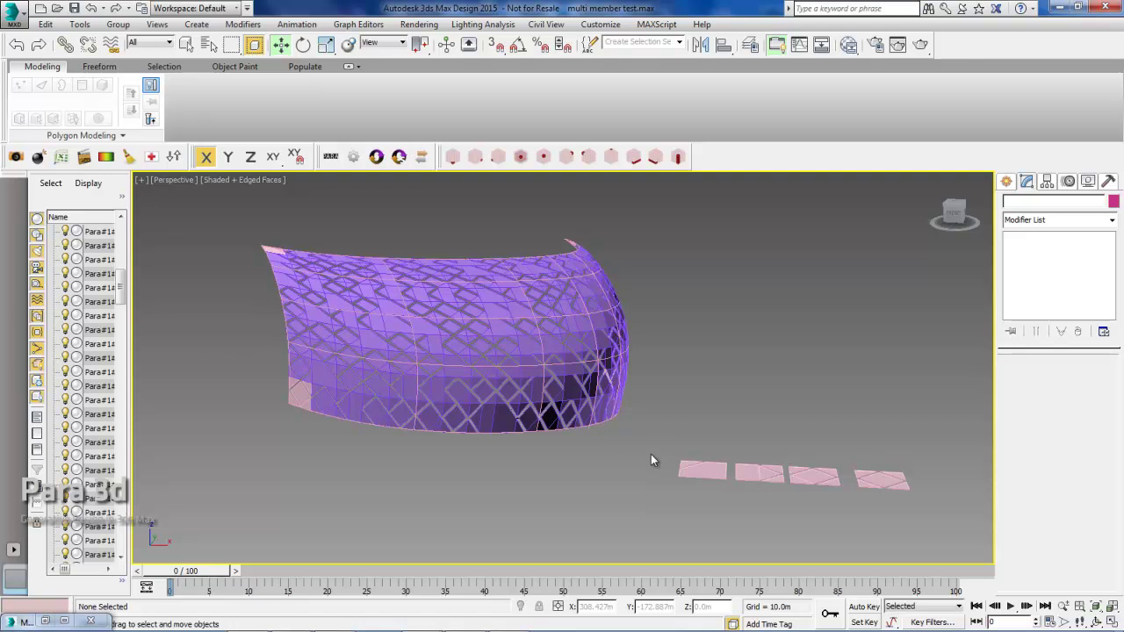
- Examine the curved surface of perforated panels and the row of four source tiles from several angles
middle_drag(604, 438, 612, 458)
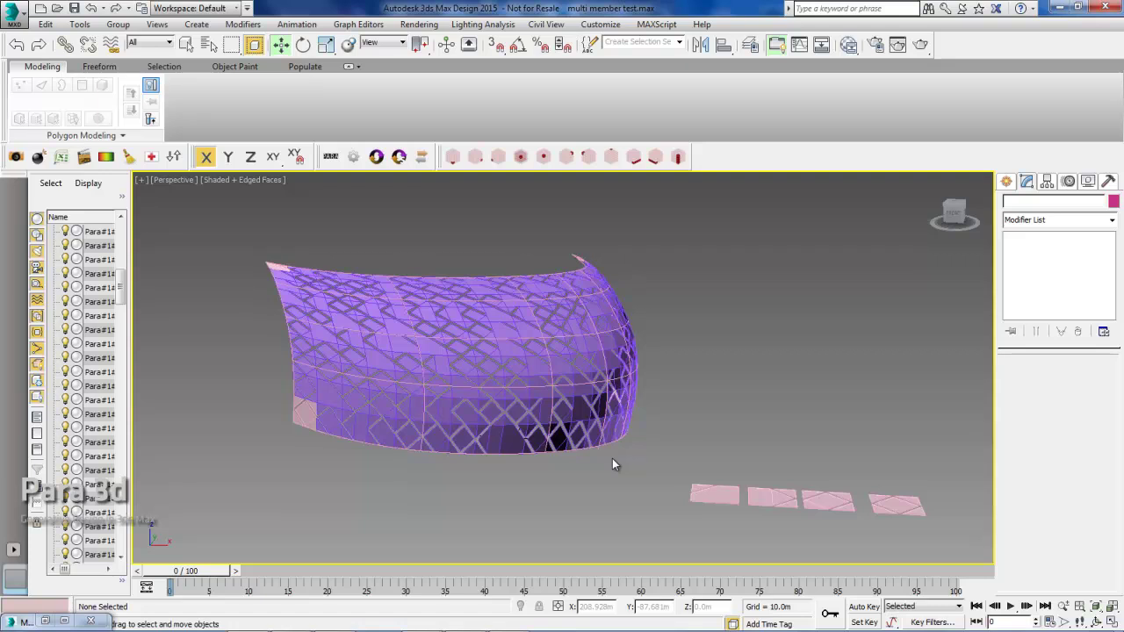
alt+middle_drag(612, 460, 562, 465)
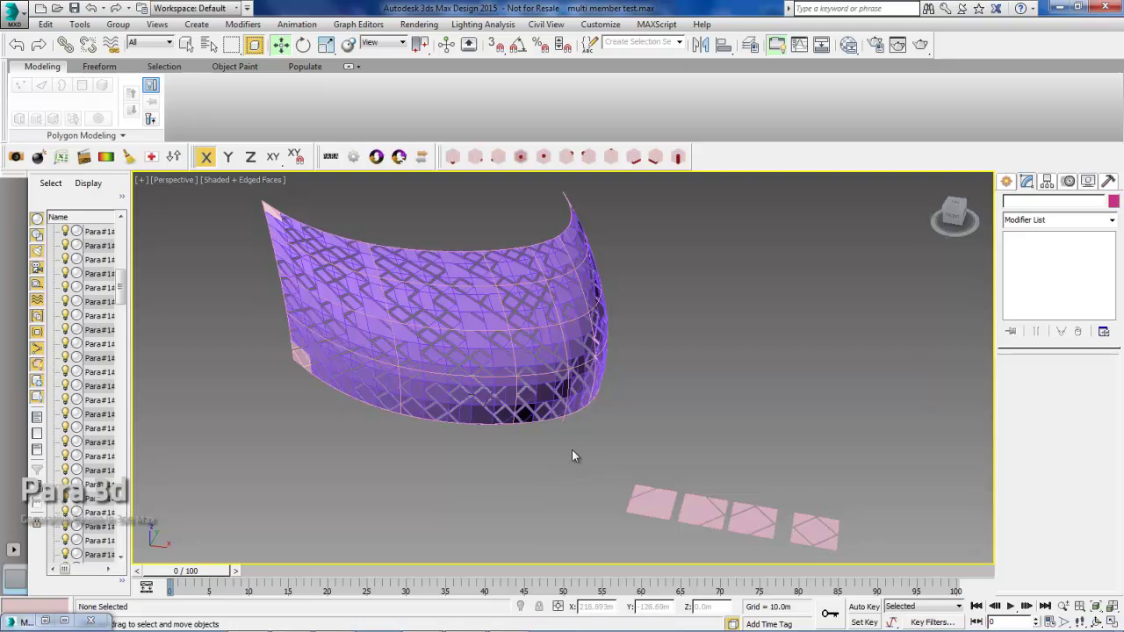
middle_drag(572, 449, 539, 391)
scroll(497, 334, up, 5)
scroll(501, 329, down, 4)
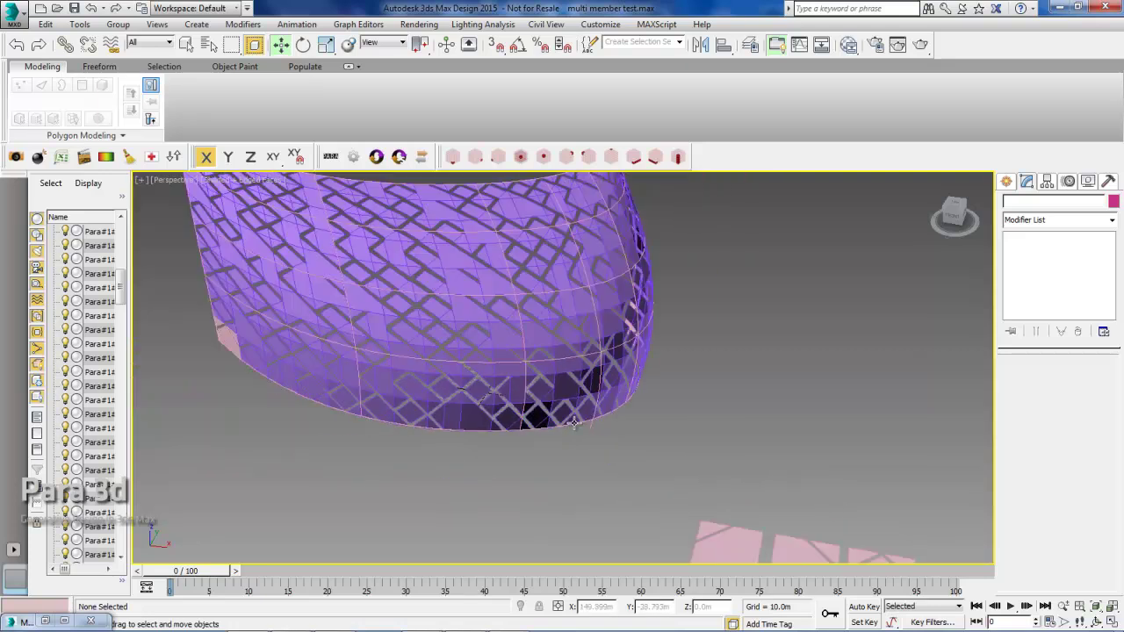
scroll(456, 333, up, 2)
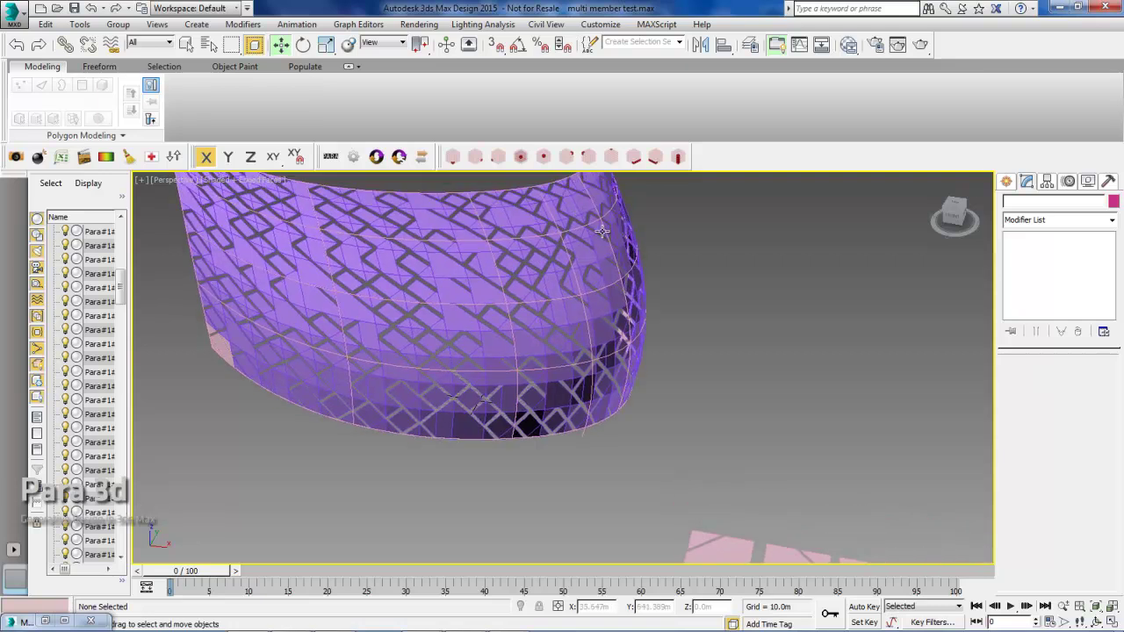
middle_drag(649, 491, 461, 367)
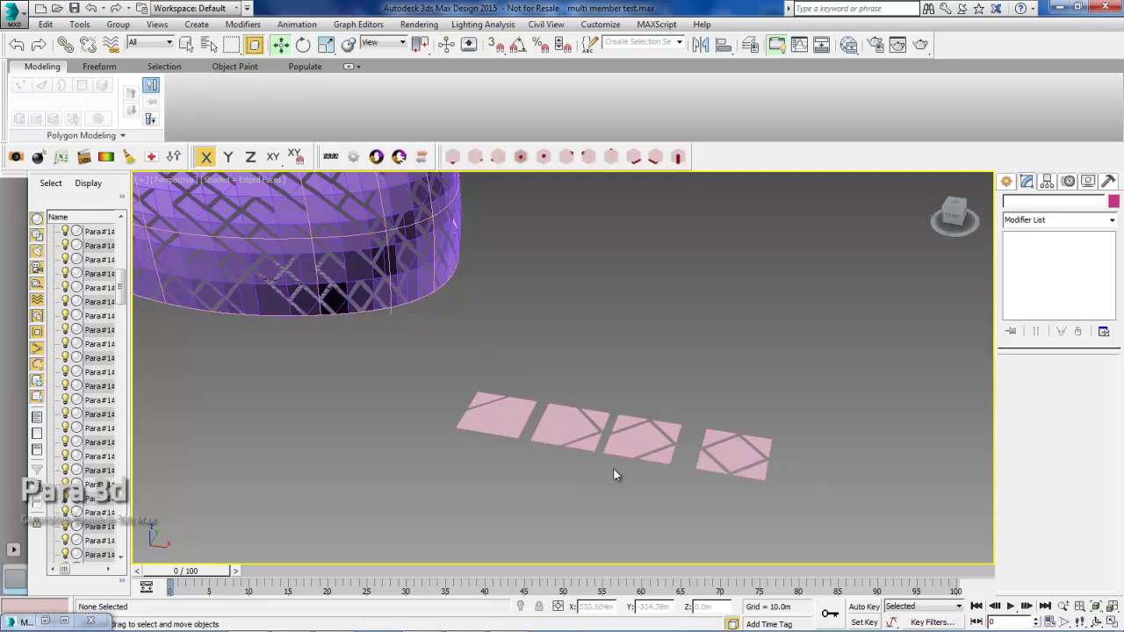
middle_drag(365, 357, 499, 416)
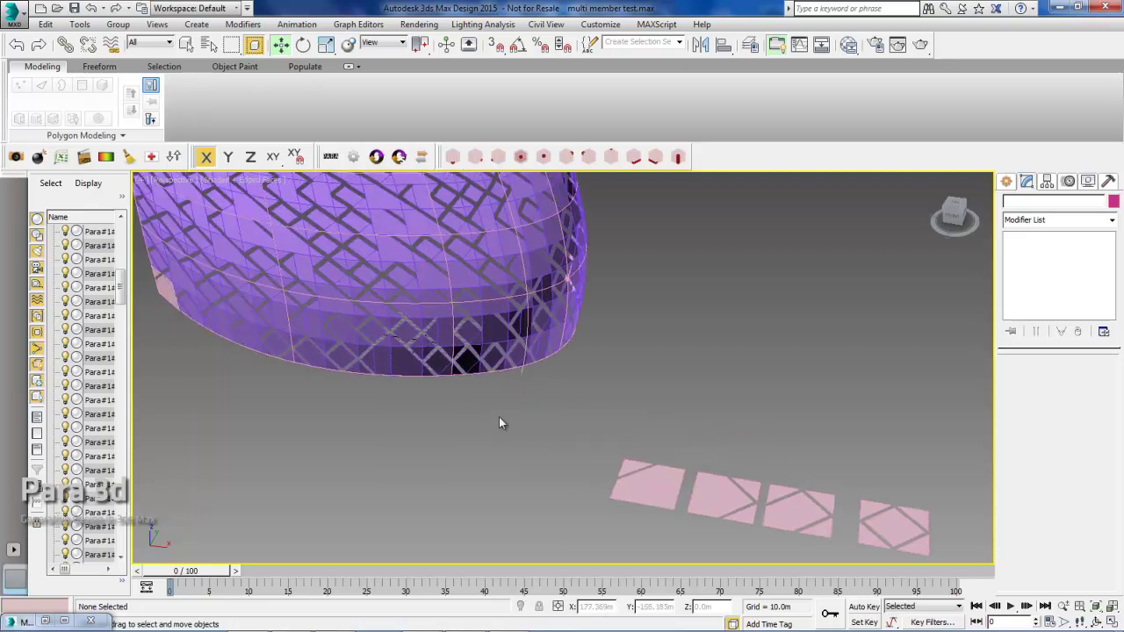
scroll(498, 416, down, 2)
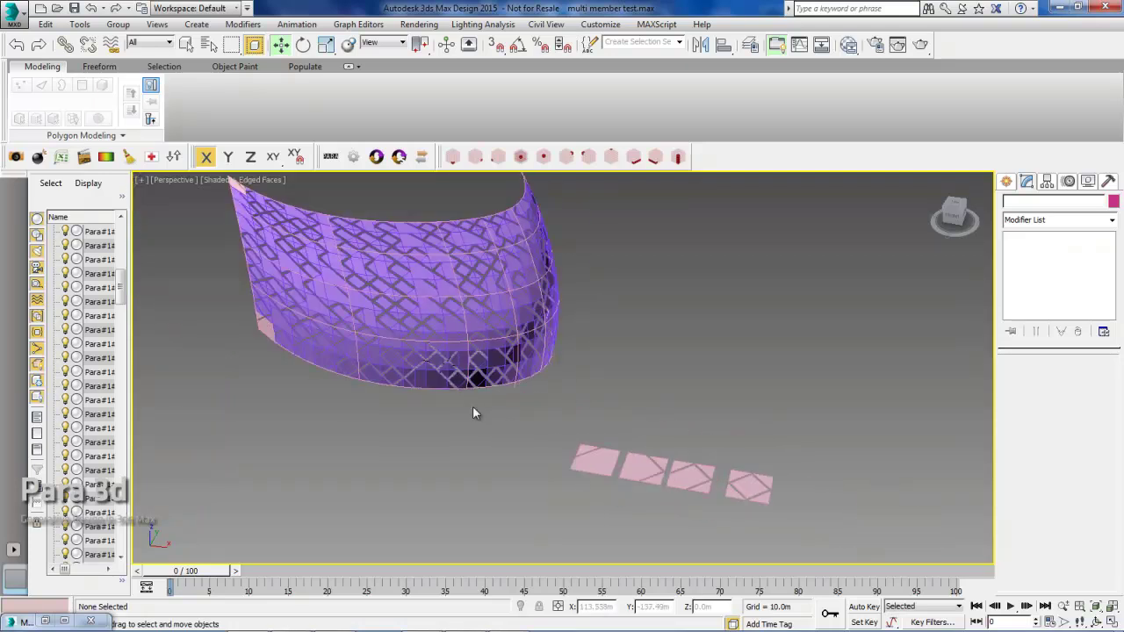
- Open the Para 3d node graph, filter out its unused channels and arrange the nodes
click(353, 156)
scroll(428, 215, up, 1)
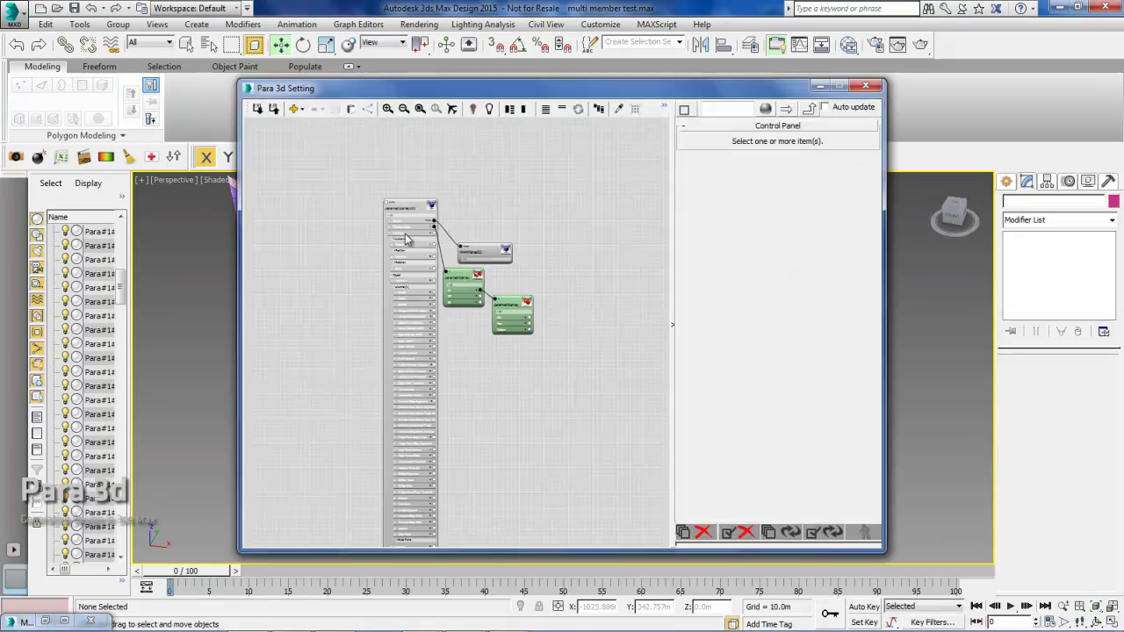
click(404, 222)
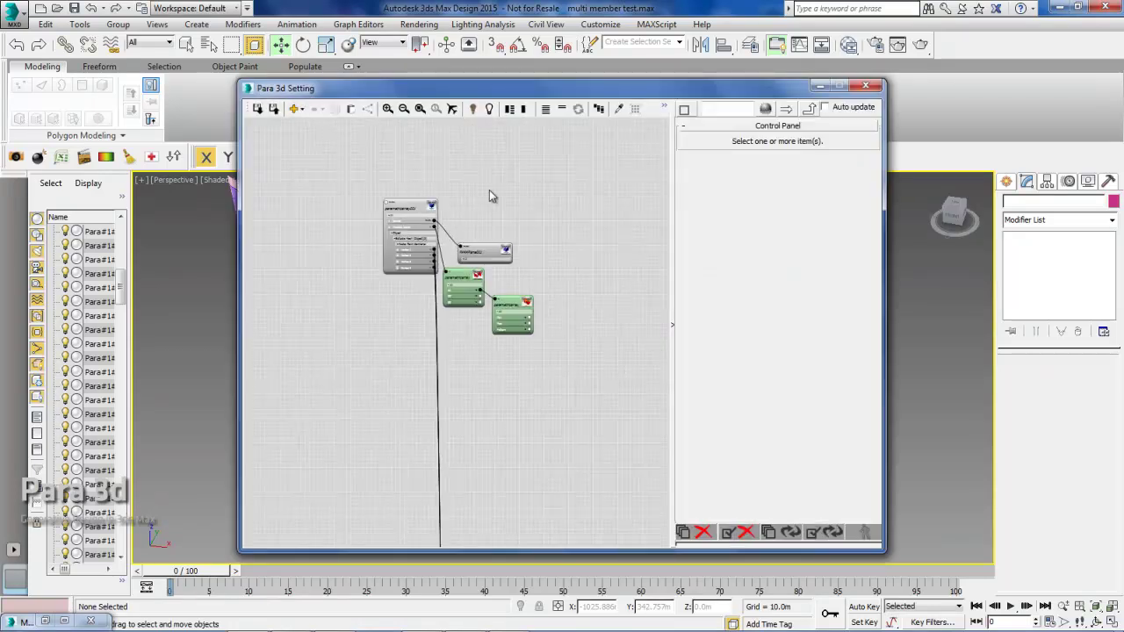
click(596, 111)
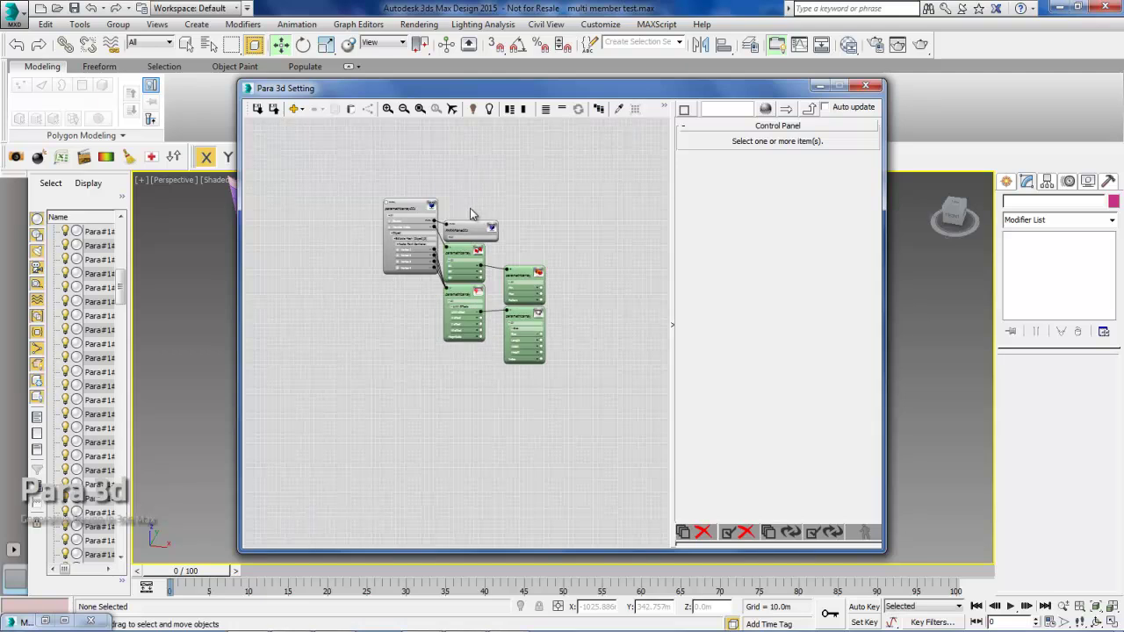
scroll(431, 186, up, 3)
drag(516, 95, 293, 84)
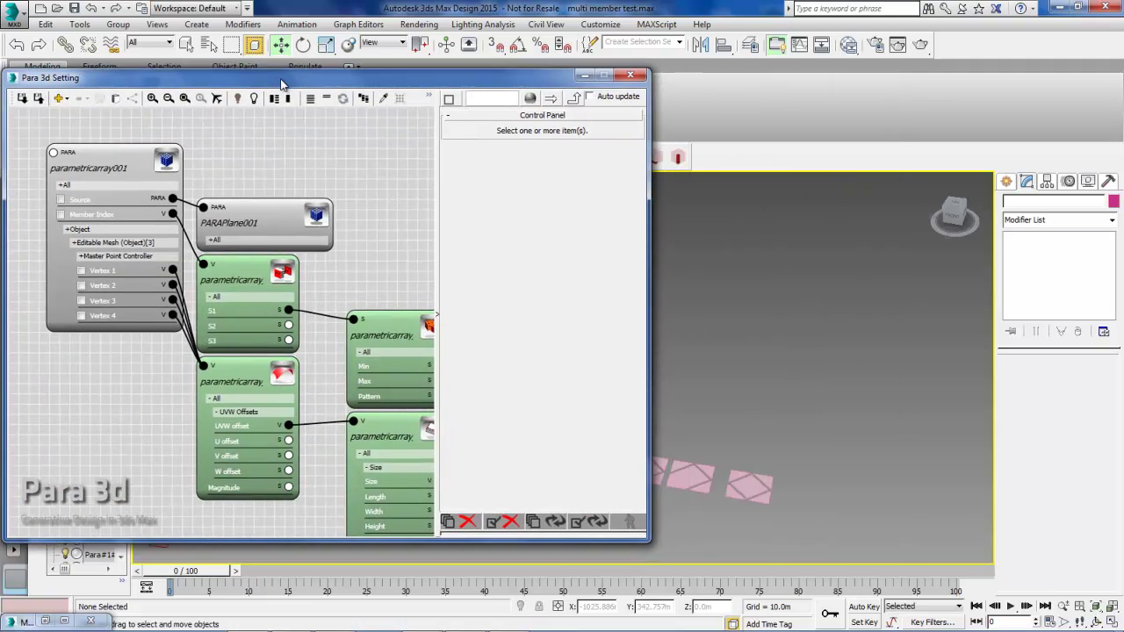
- Inspect the controller settings and array counts of the parametricarray001 node
click(180, 167)
scroll(221, 225, up, 3)
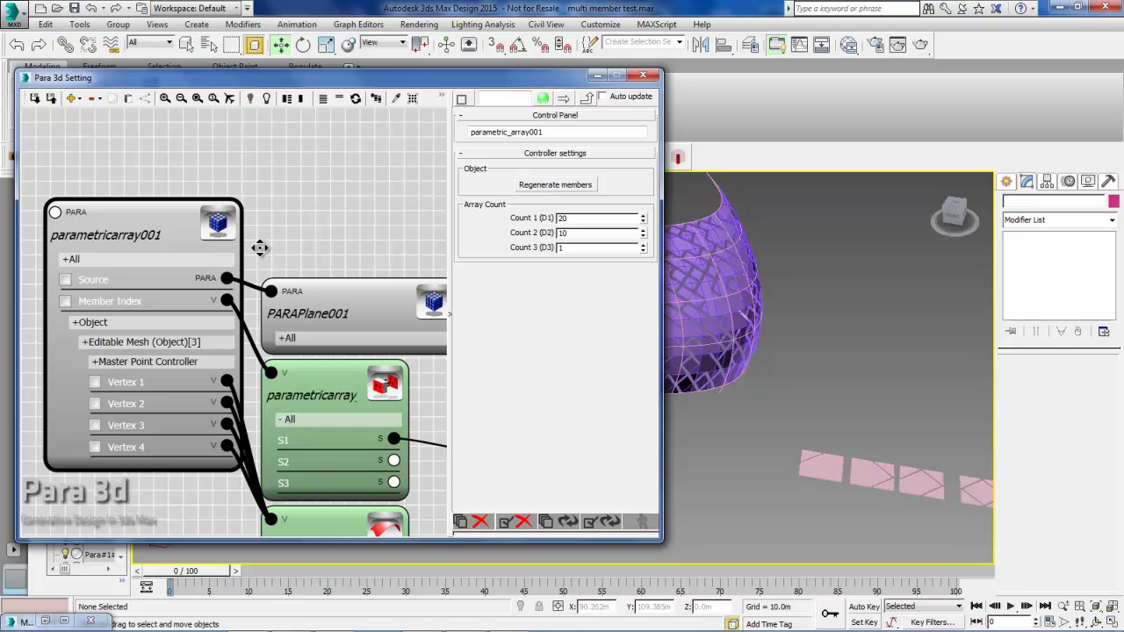
middle_drag(258, 249, 217, 211)
- Select the member tiles of the PARAPlane001 node in the scene and bring them into view
click(308, 273)
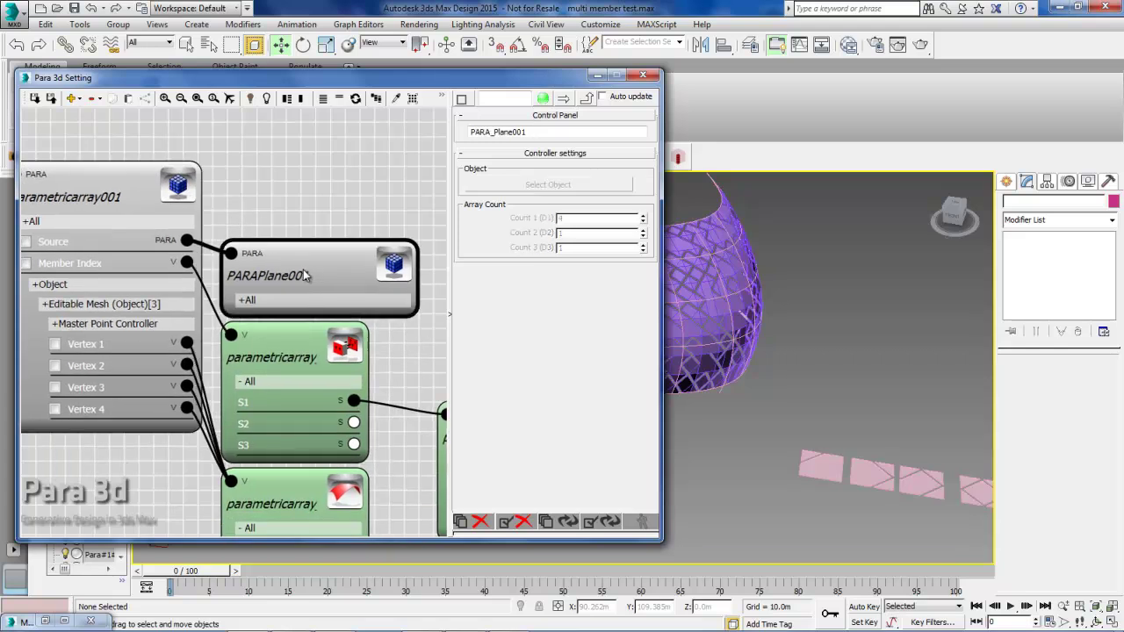
middle_drag(303, 276, 332, 256)
middle_drag(303, 188, 264, 182)
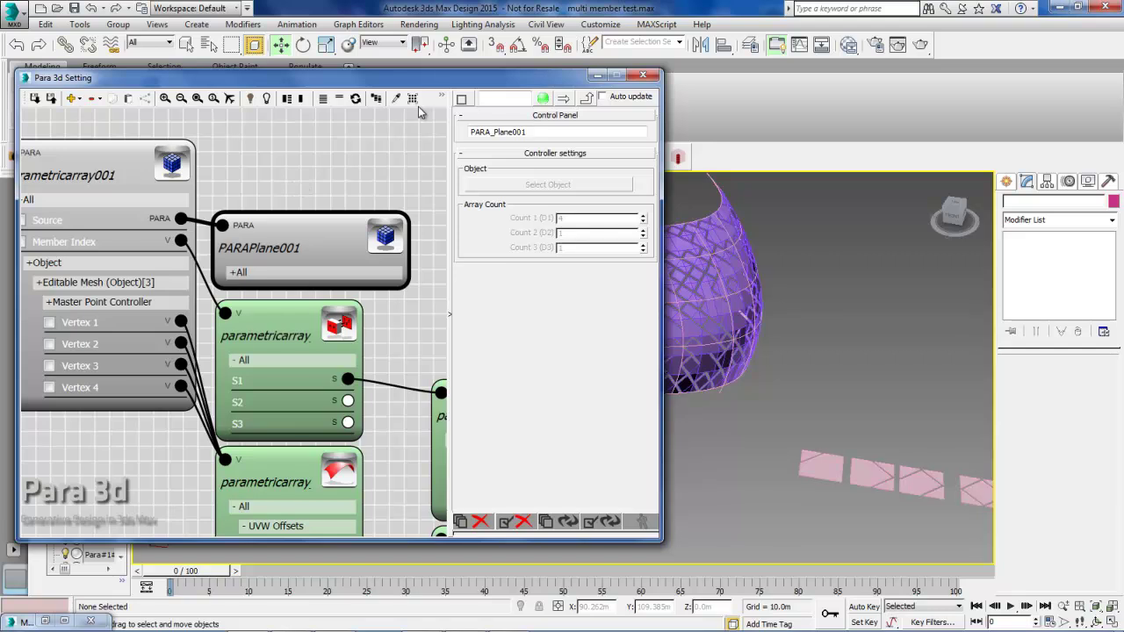
click(414, 99)
mouse_move(769, 442)
middle_down()
mouse_move(755, 434)
mouse_move(766, 433)
middle_up()
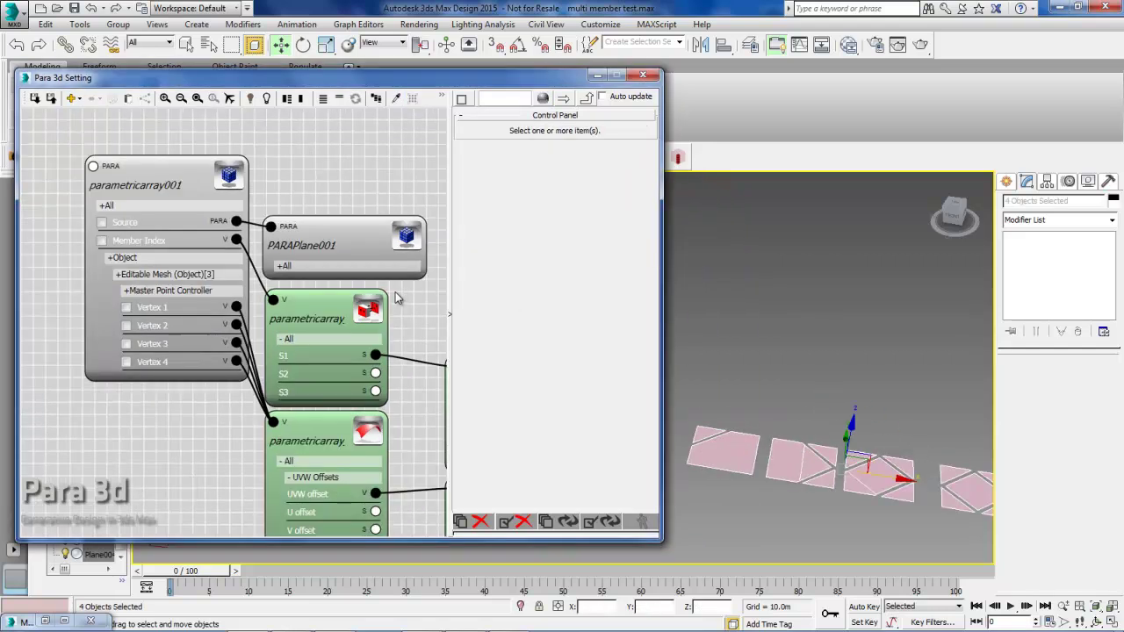
scroll(394, 296, up, 1)
middle_drag(411, 293, 398, 293)
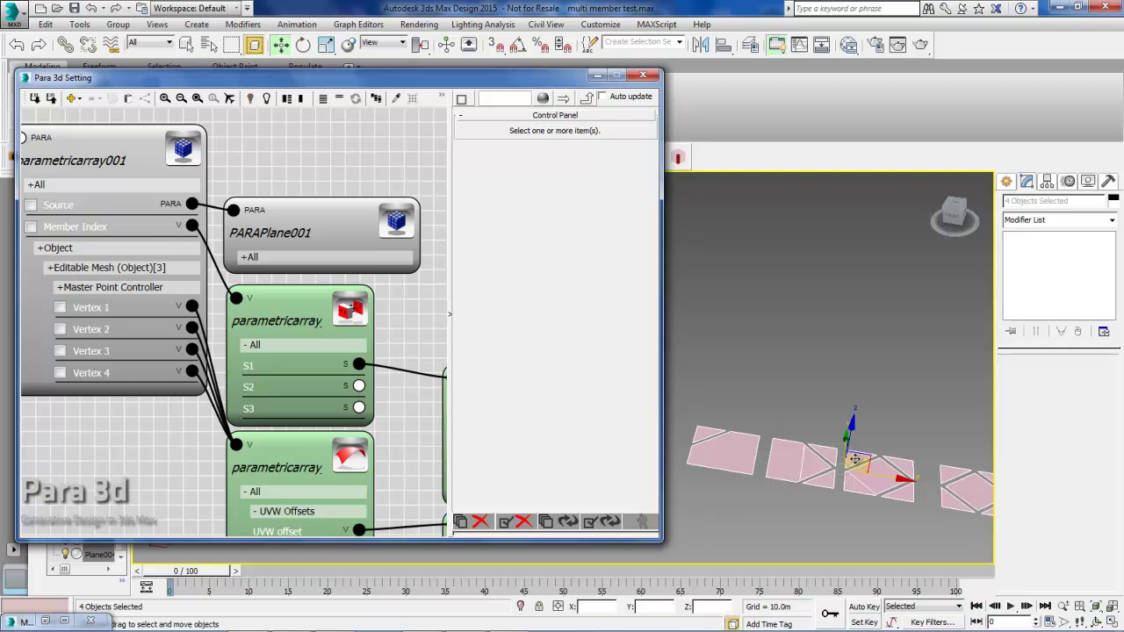
- Delete the parametricarray001 node without keeping its associated members in the scene
click(351, 226)
middle_drag(311, 165, 325, 183)
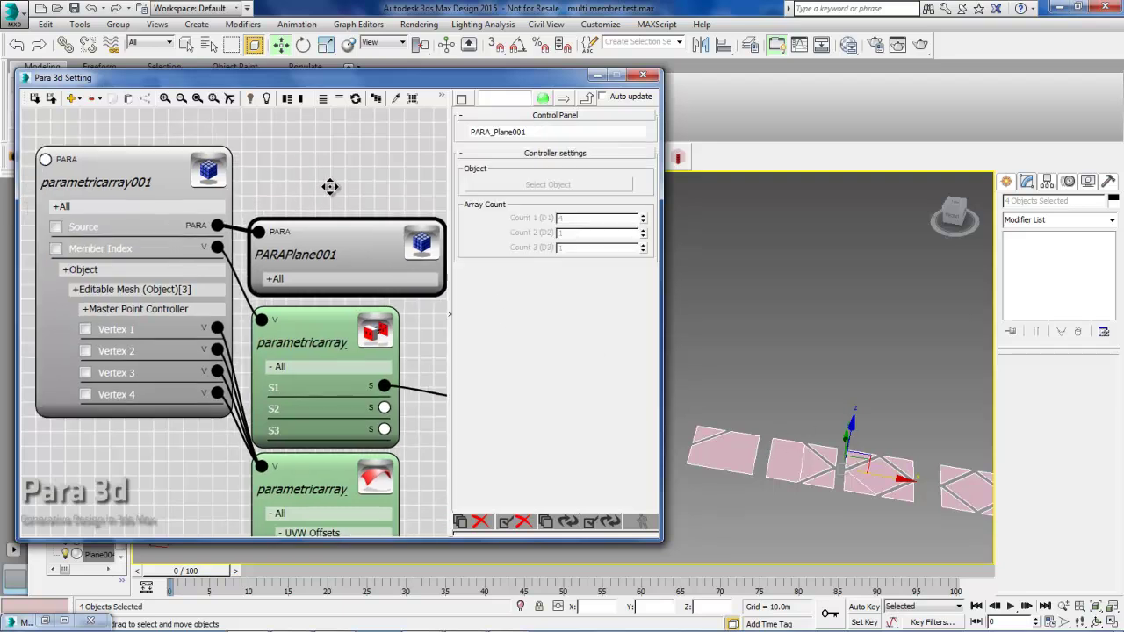
scroll(299, 199, down, 2)
click(186, 191)
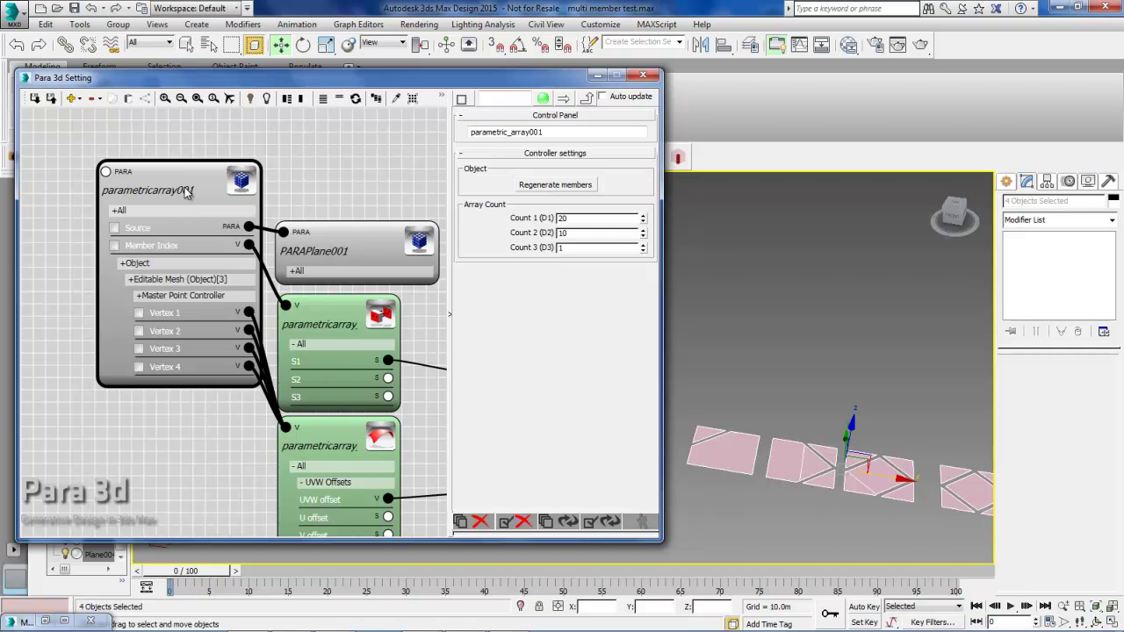
drag(292, 78, 444, 222)
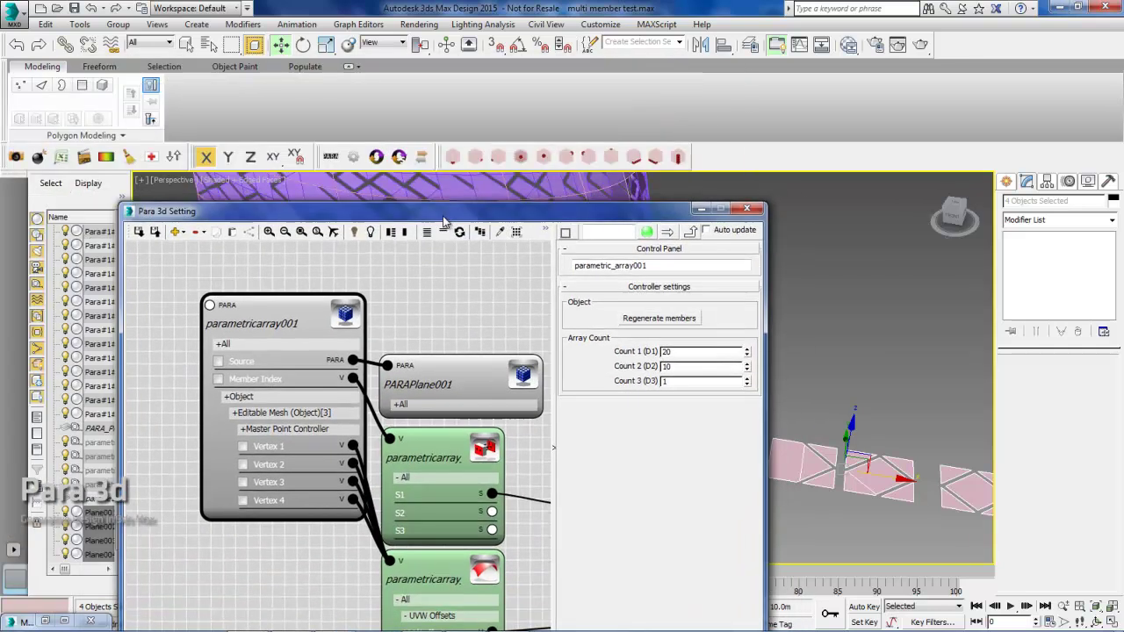
right_click(295, 324)
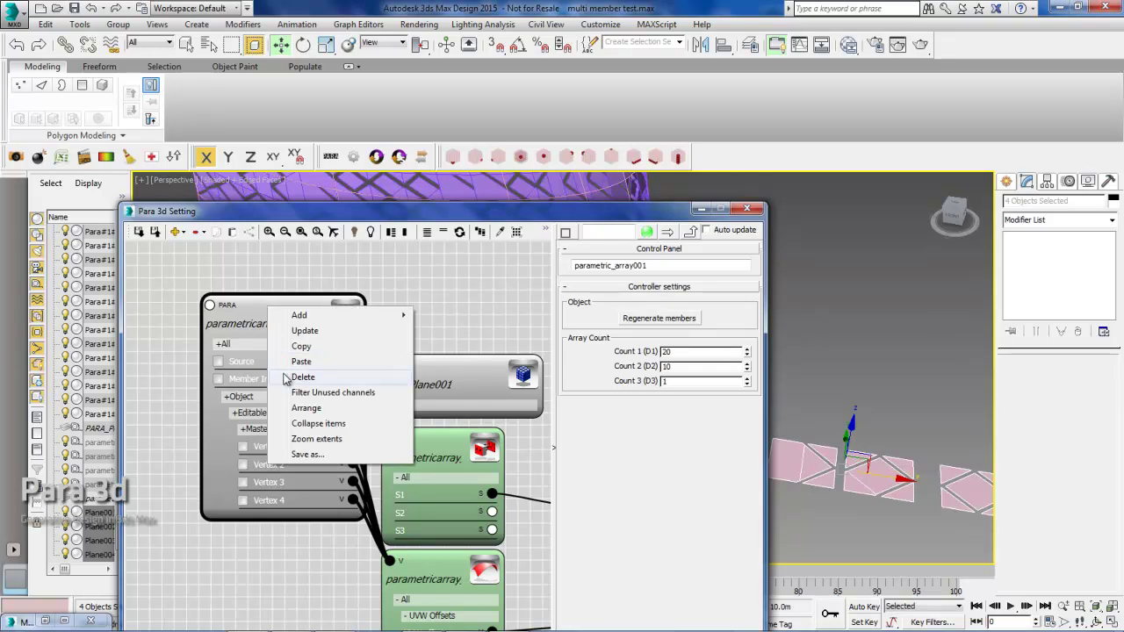
click(288, 376)
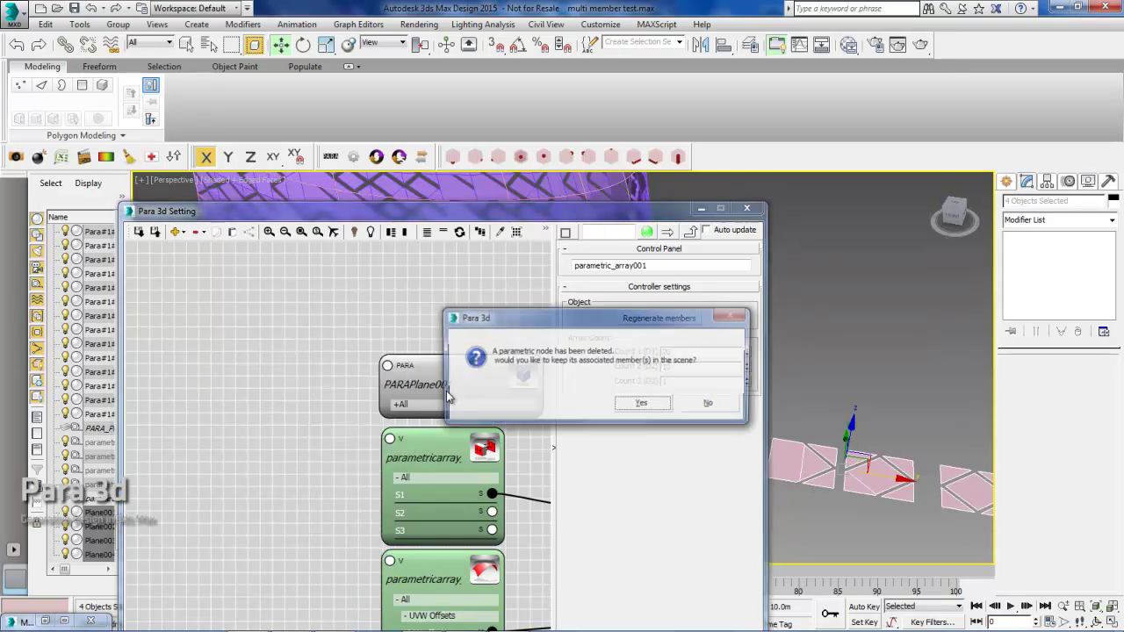
click(715, 406)
- Delete the PARAPlane001 node while keeping its associated members in the scene
drag(454, 218, 334, 56)
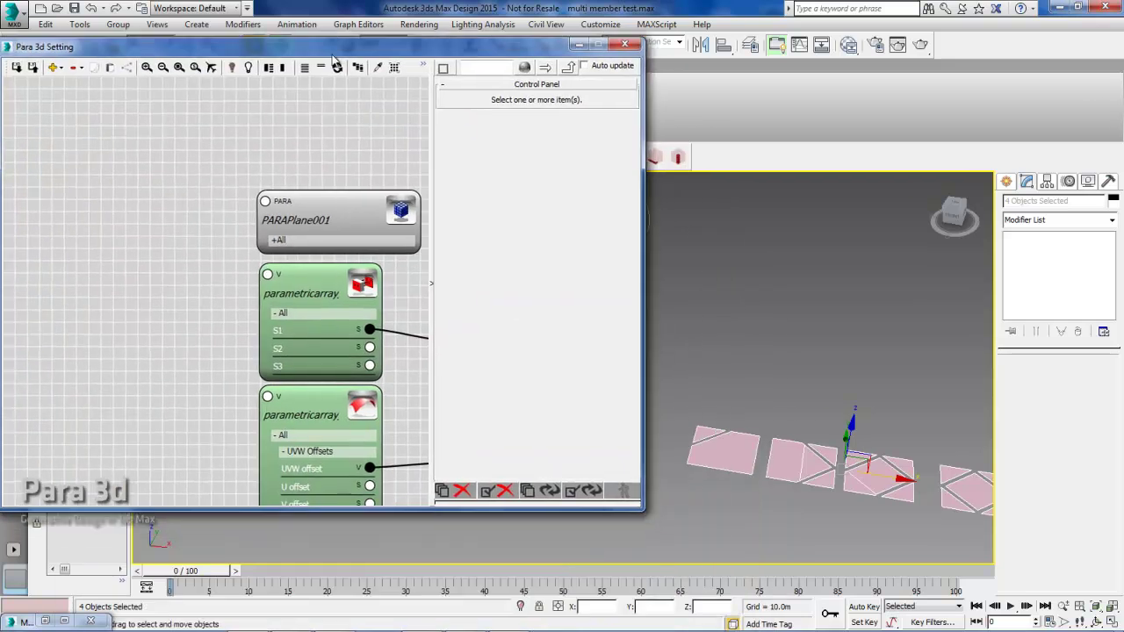
scroll(287, 150, down, 3)
click(250, 203)
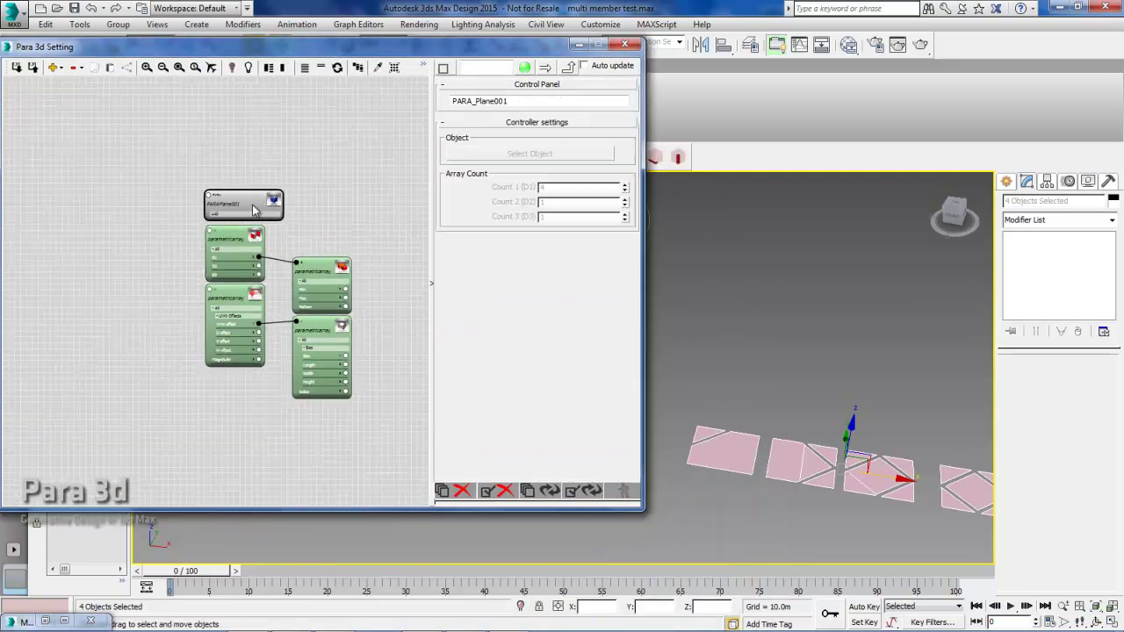
scroll(244, 199, up, 1)
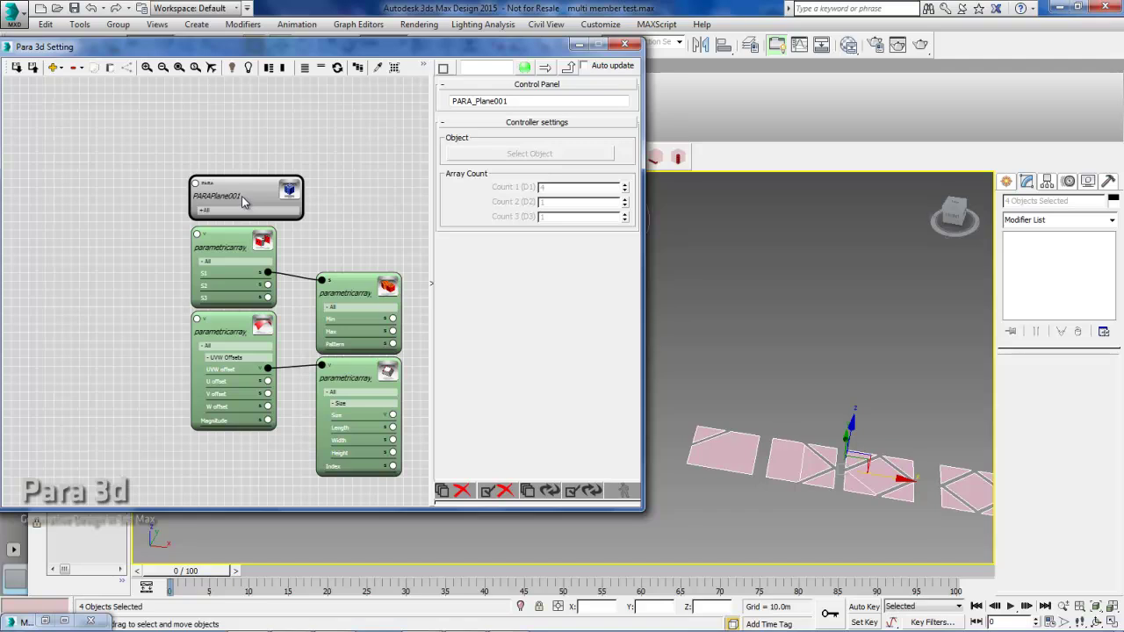
right_click(241, 196)
click(268, 267)
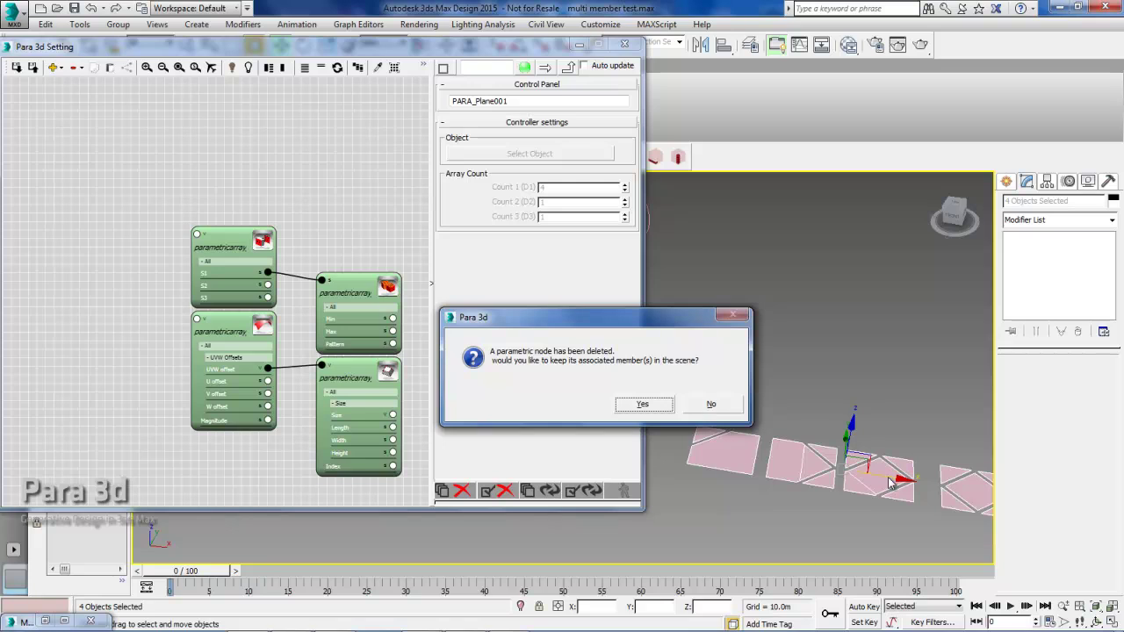
click(643, 406)
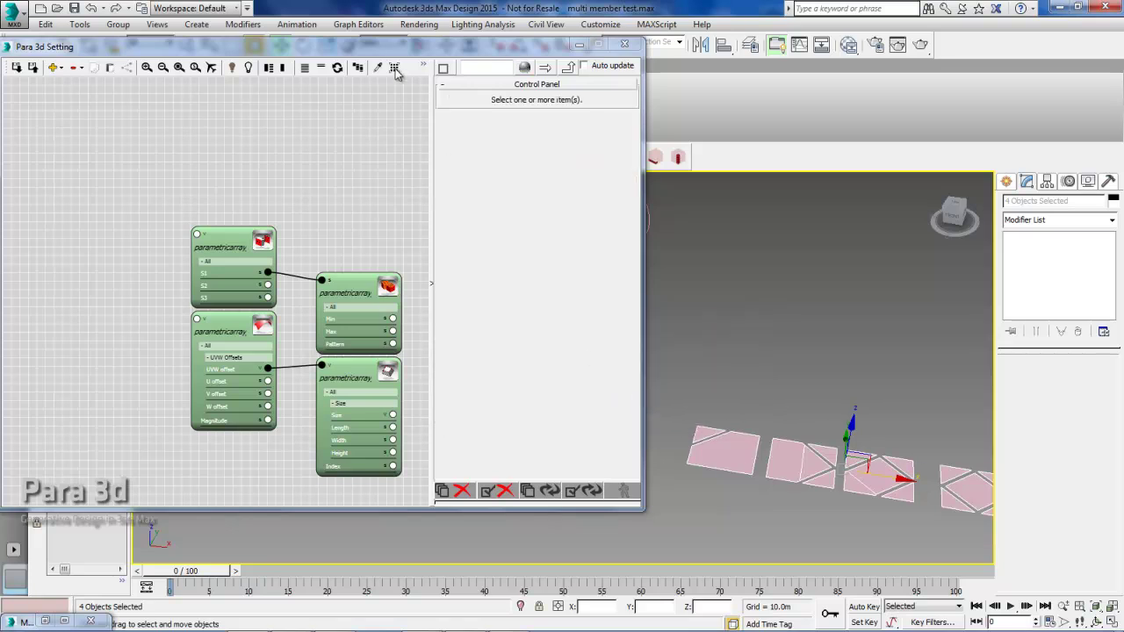
- Clear the node graph window away from the tiles and select only the first tile, Plane001
drag(387, 65, 177, 281)
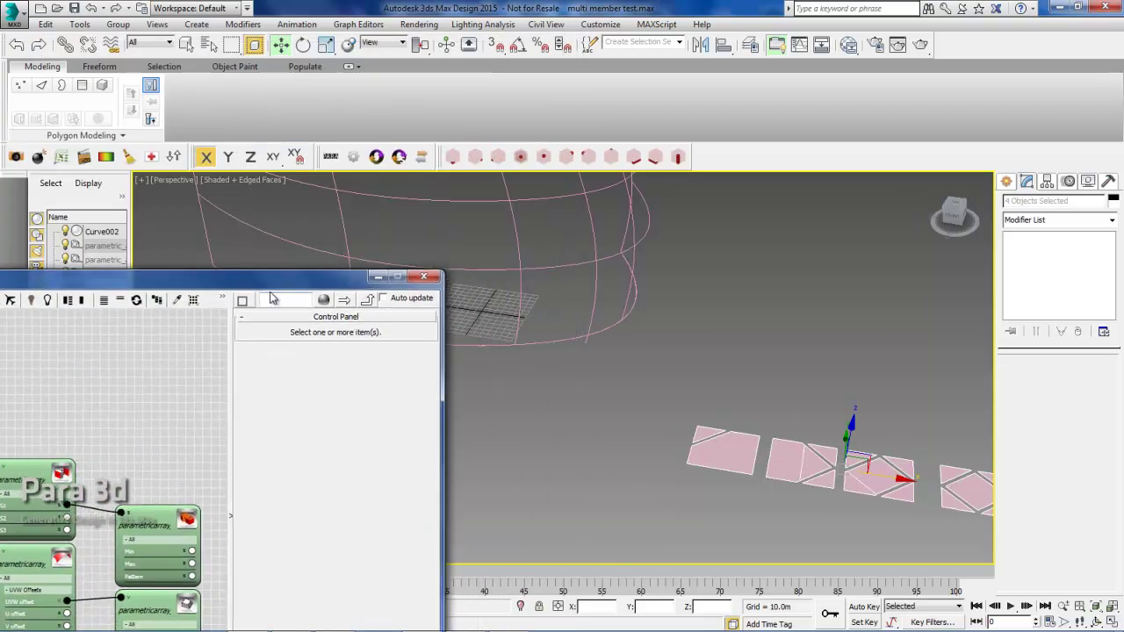
drag(298, 279, 176, 246)
middle_drag(727, 451, 550, 391)
scroll(551, 394, up, 3)
middle_drag(585, 439, 577, 420)
click(549, 445)
click(534, 376)
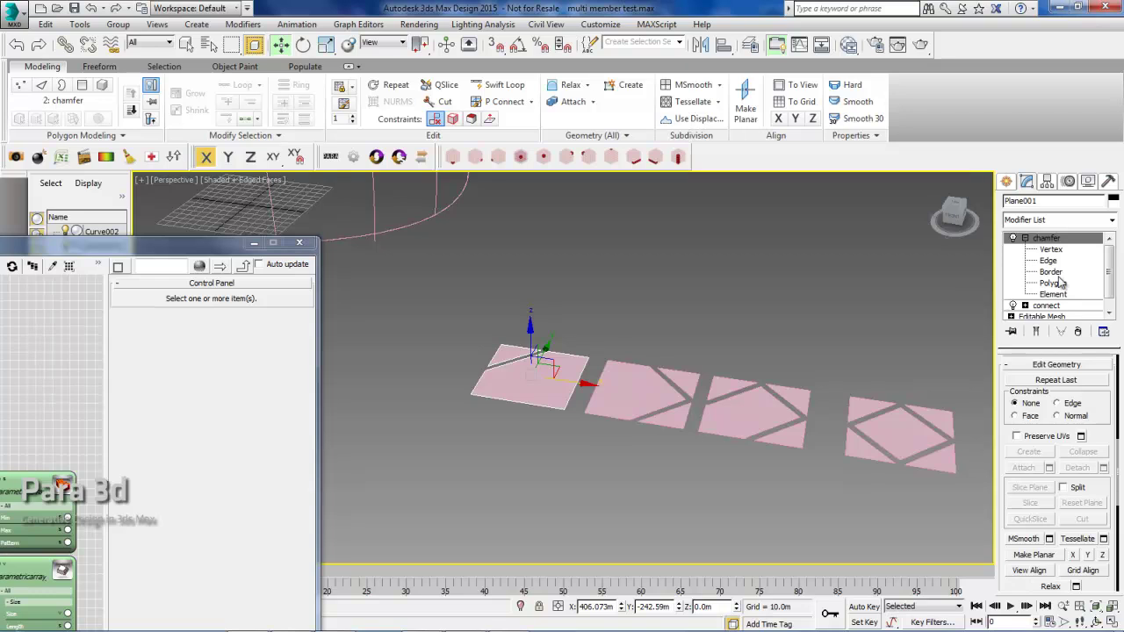
- Show Plane001 at its base Editable Mesh level, beneath the connect and chamfer modifiers
click(1025, 239)
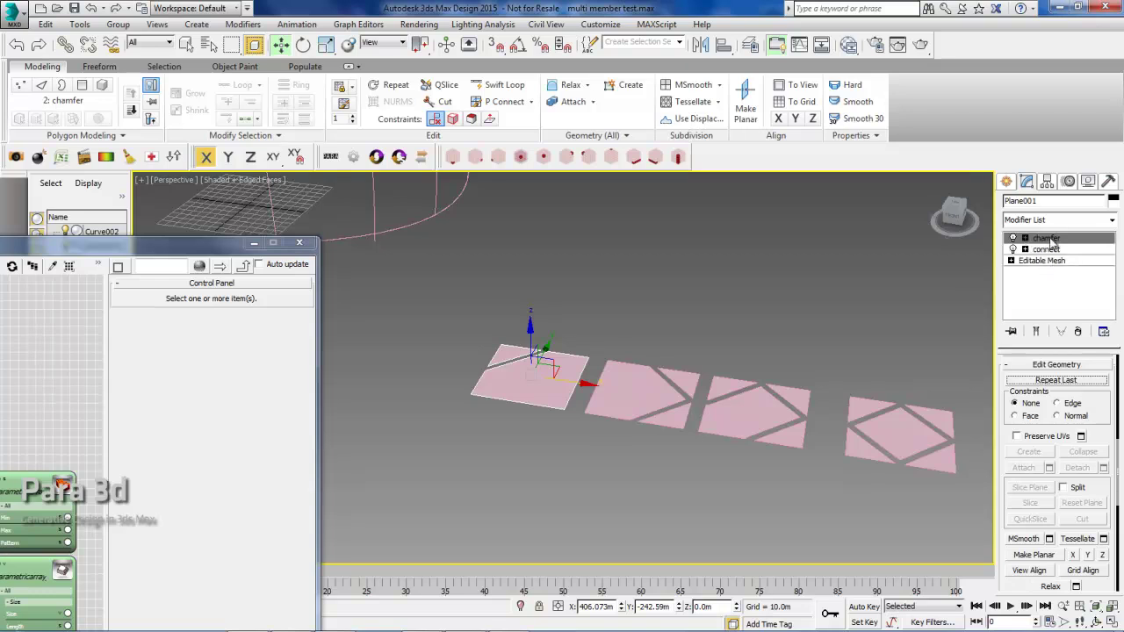
click(1041, 261)
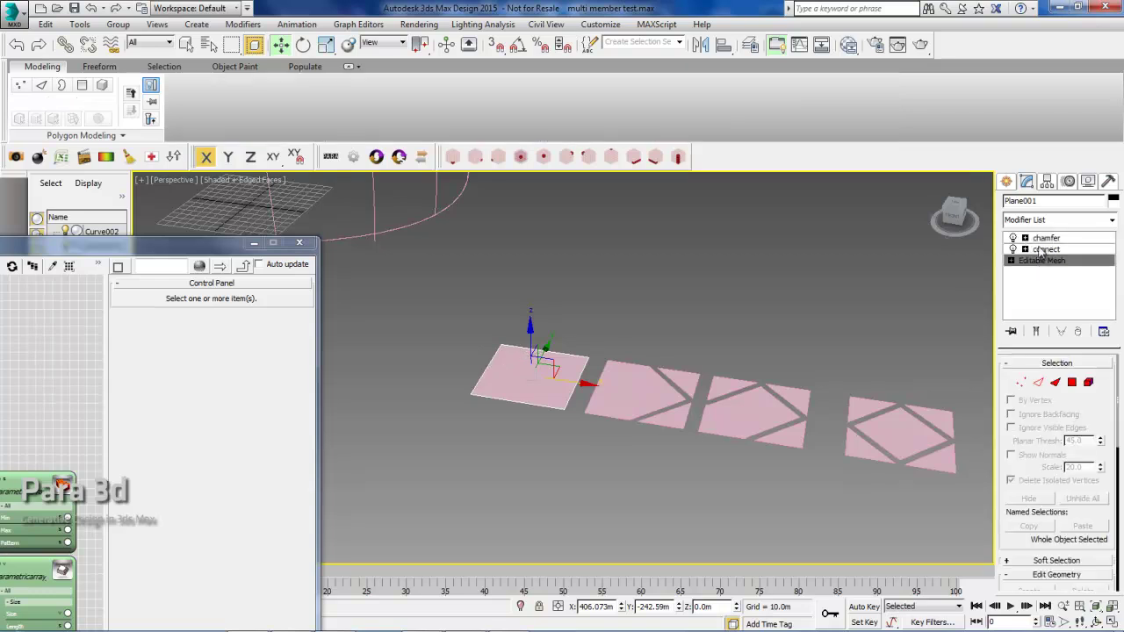
scroll(587, 391, up, 4)
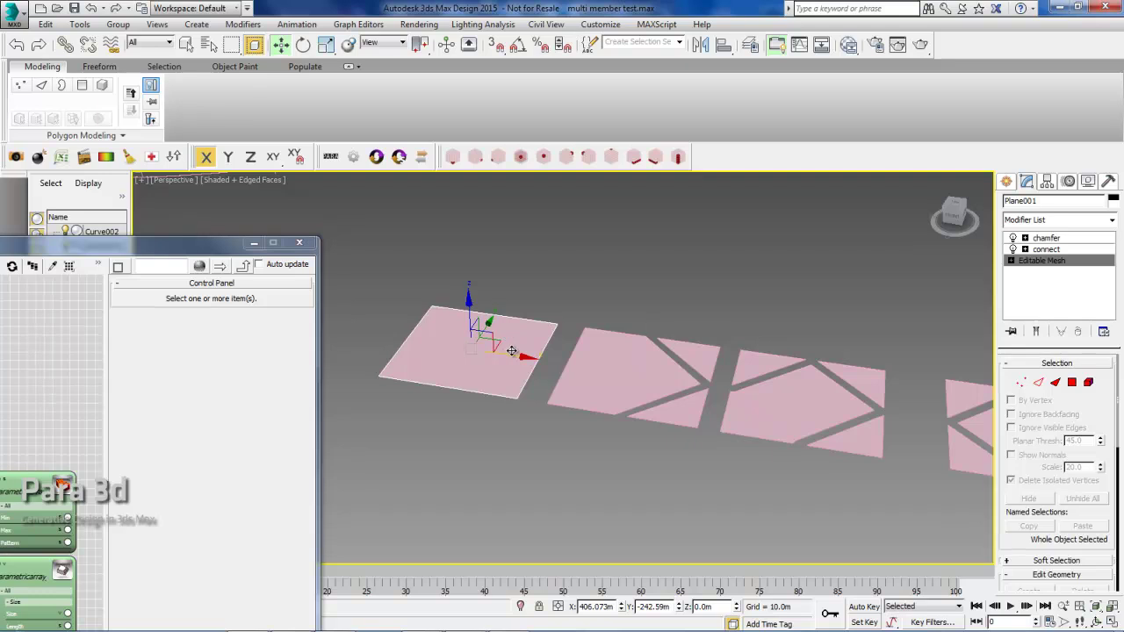
- Show Plane001 at its connect modifier level and expand that modifier's sub-object levels
click(1046, 250)
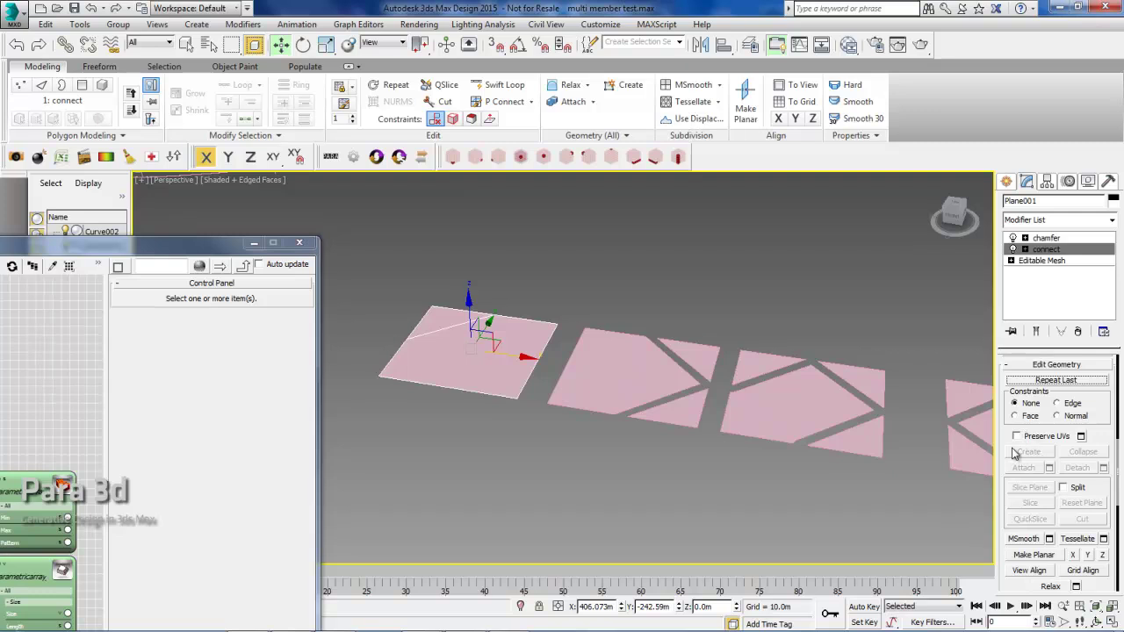
scroll(1018, 439, up, 5)
scroll(1027, 445, up, 3)
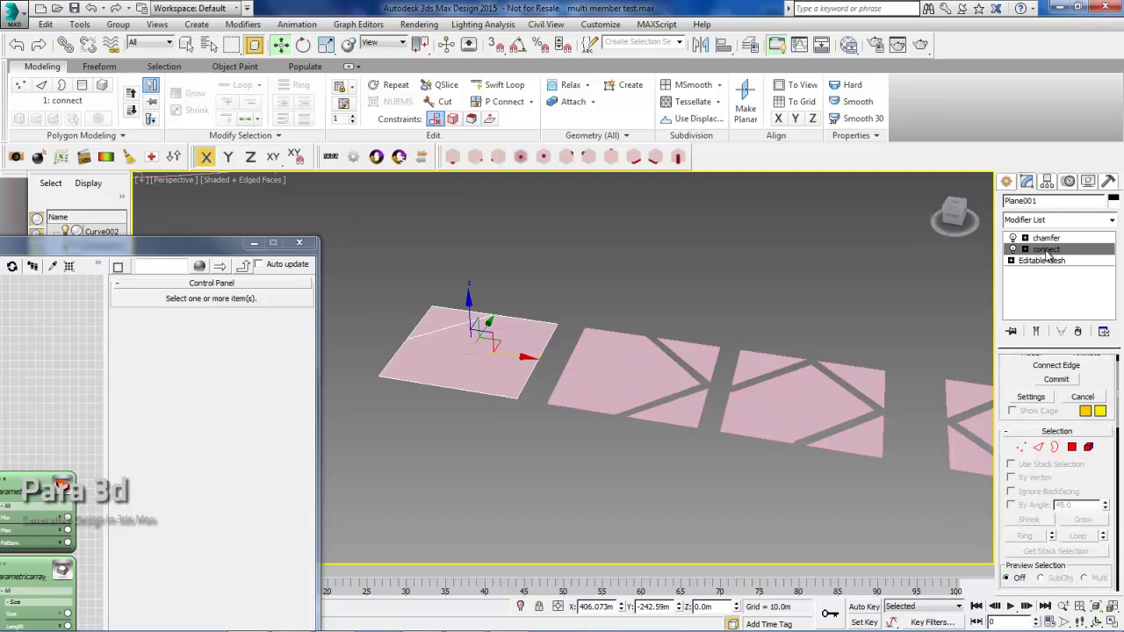
click(1025, 250)
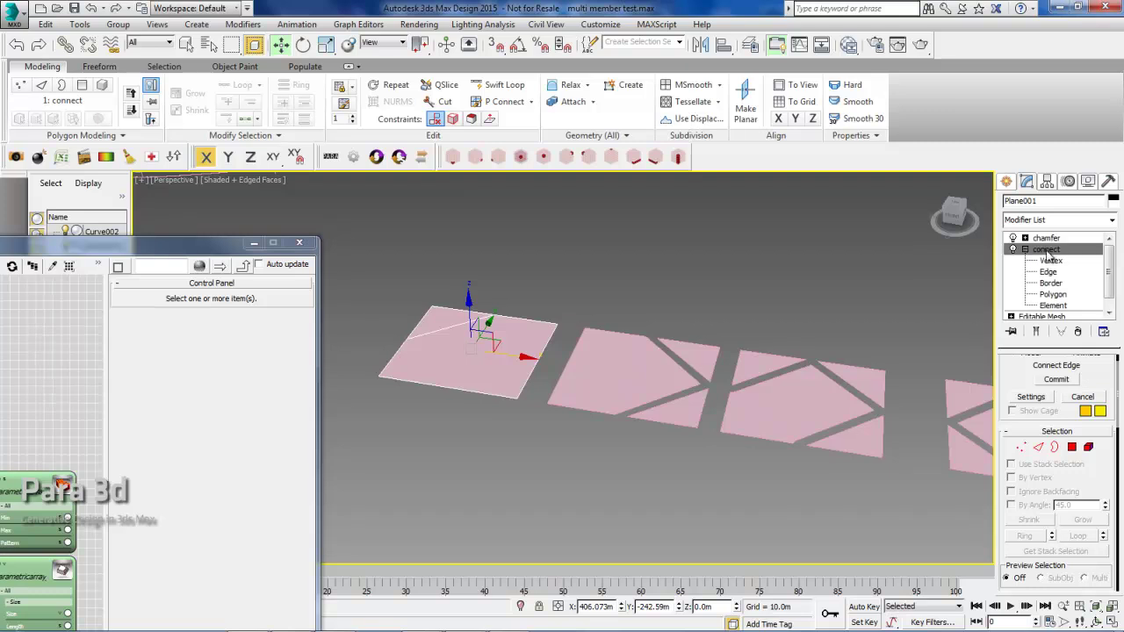
right_click(1048, 252)
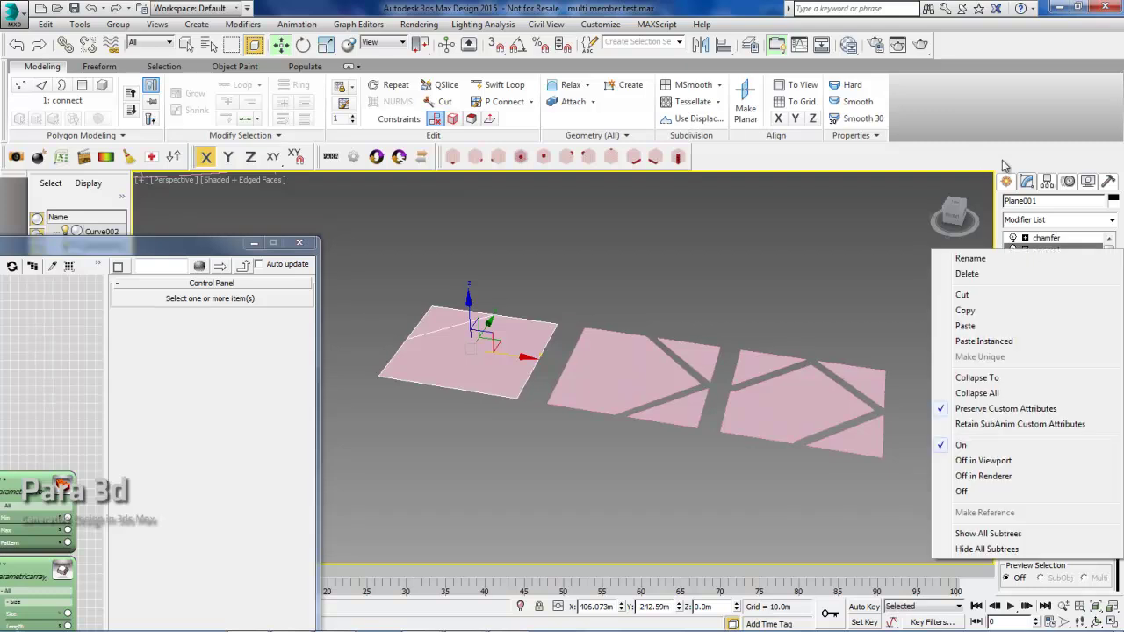
click(1027, 182)
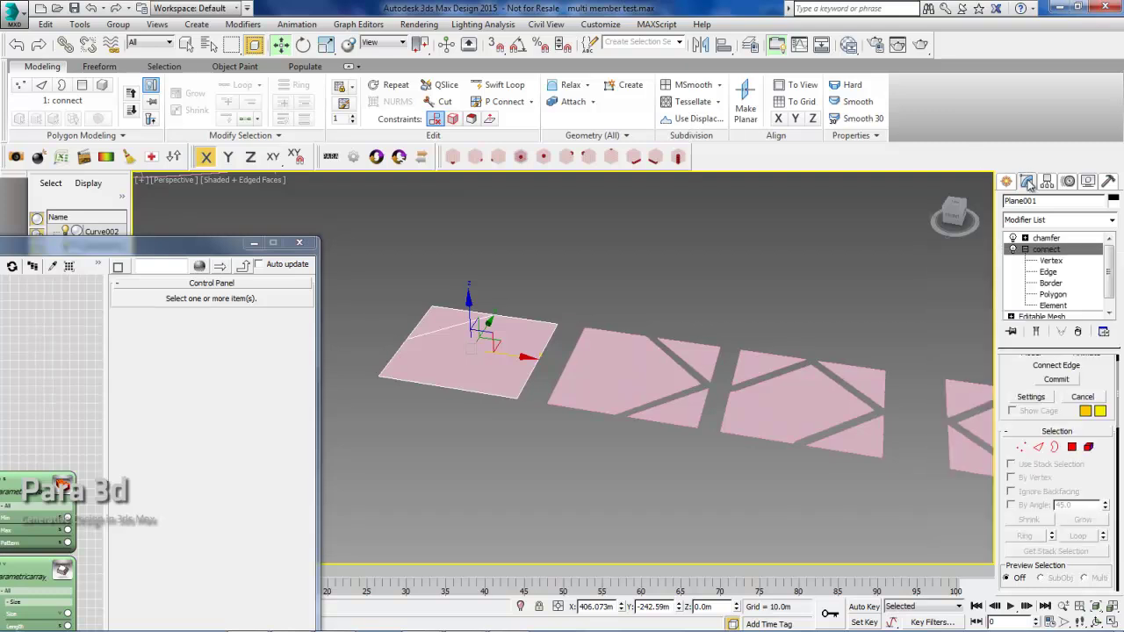
- Inspect the connect modifier at Edge level, selecting the two adjacent outer edges of Plane001 that its diagonal joins
click(1037, 447)
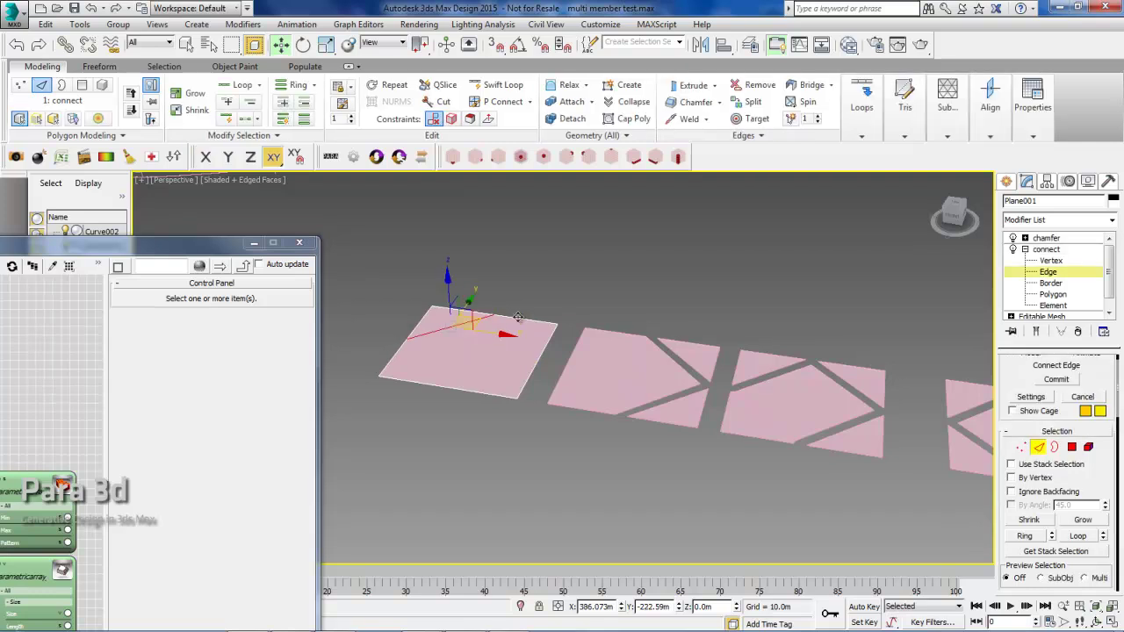
click(424, 353)
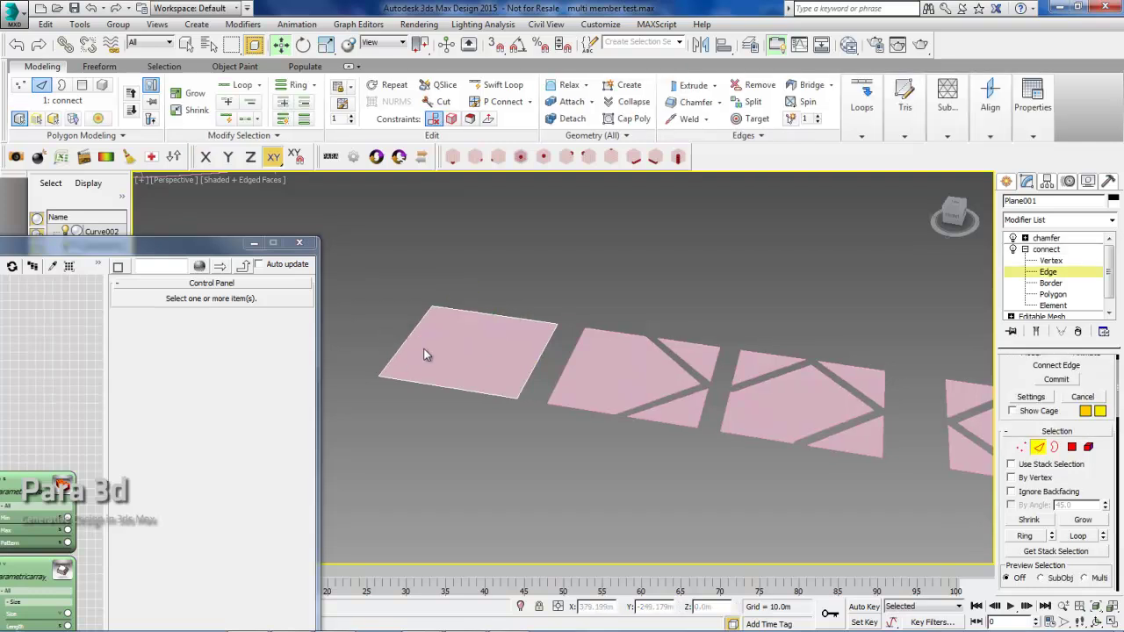
click(409, 344)
click(488, 314)
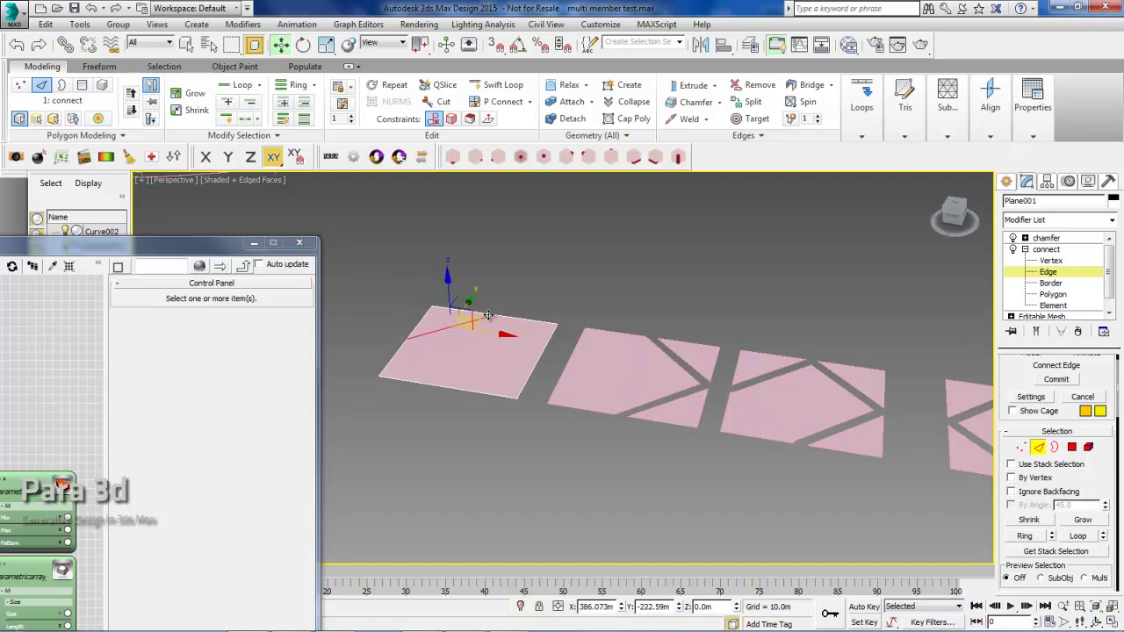
scroll(1102, 505, down, 3)
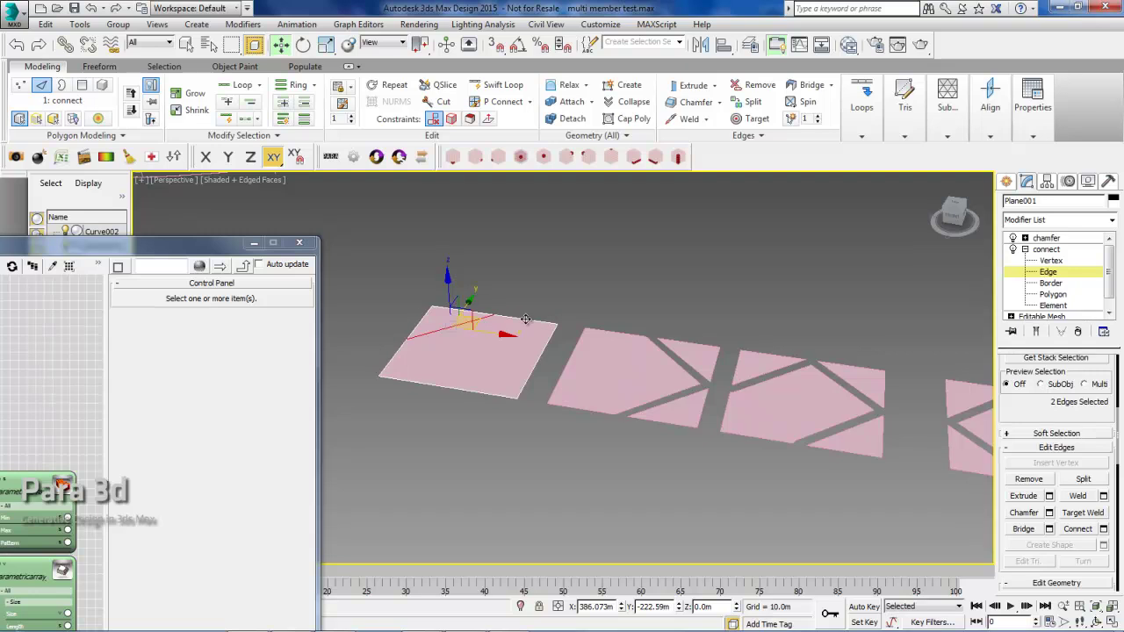
- Inspect Plane001's chamfer modifier at Edge level, reviewing the diagonal gap and the Chamfer Edge operation's parameters
click(1025, 238)
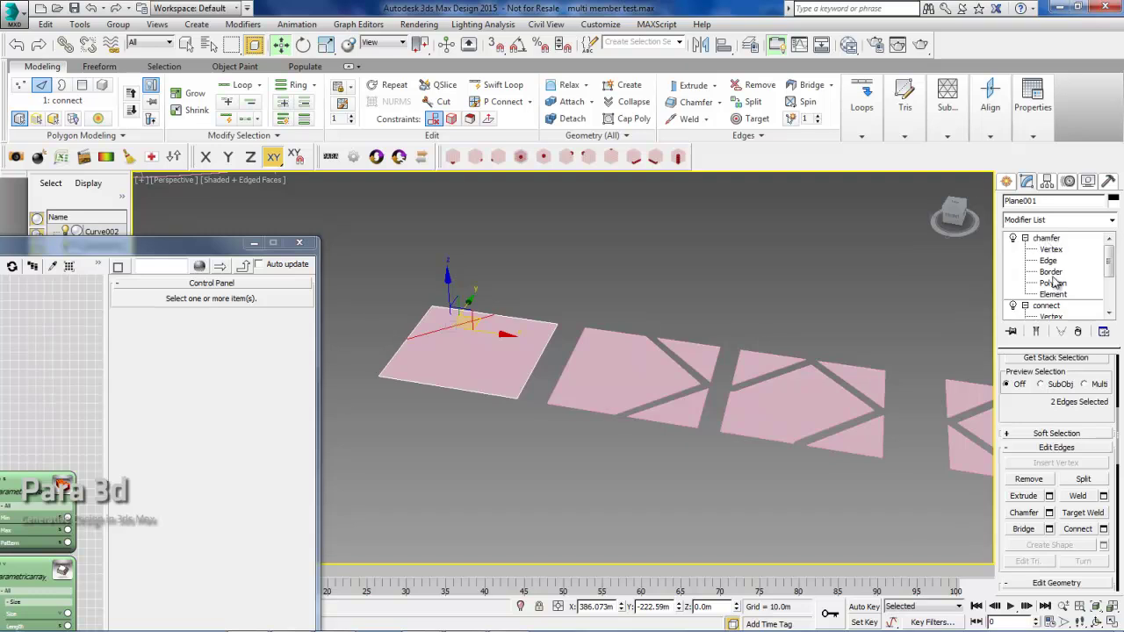
click(1048, 261)
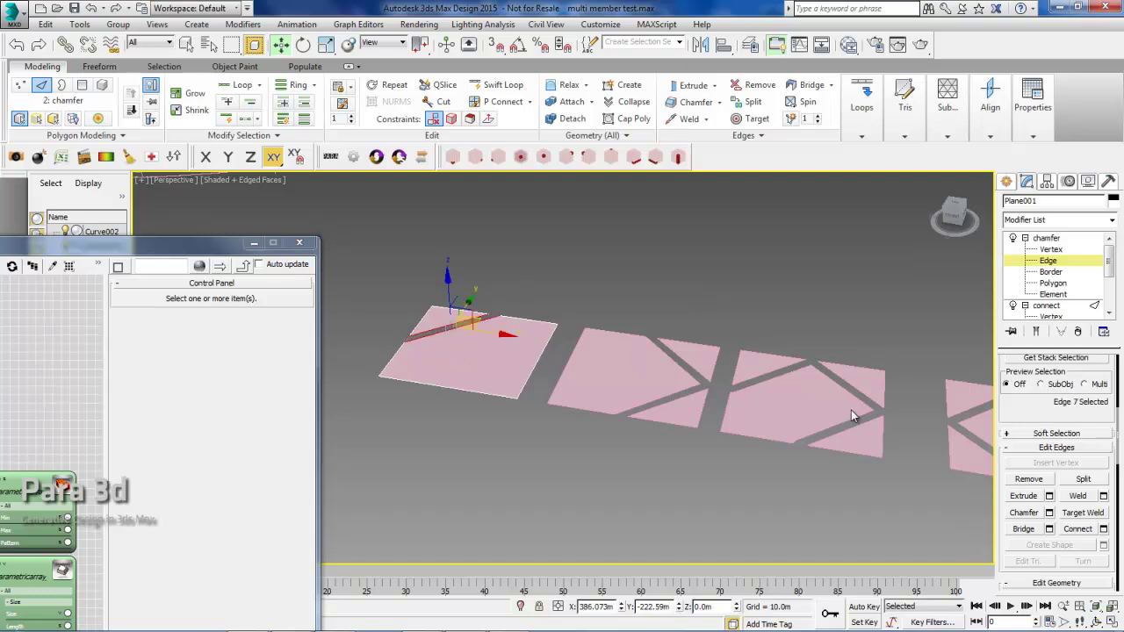
scroll(1027, 411, down, 2)
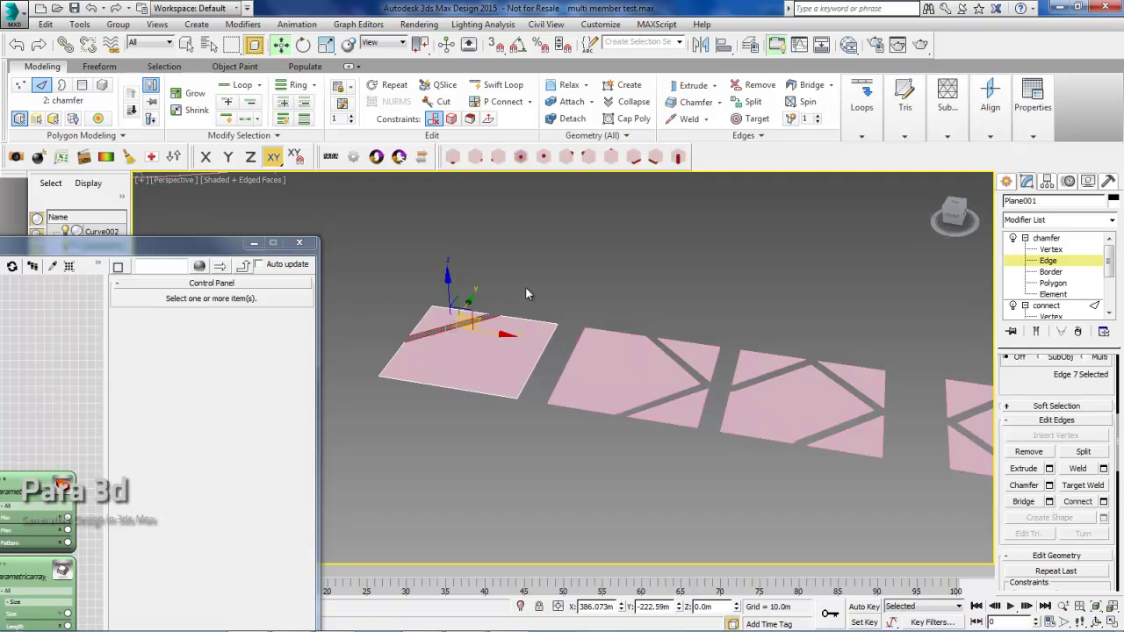
scroll(505, 333, up, 2)
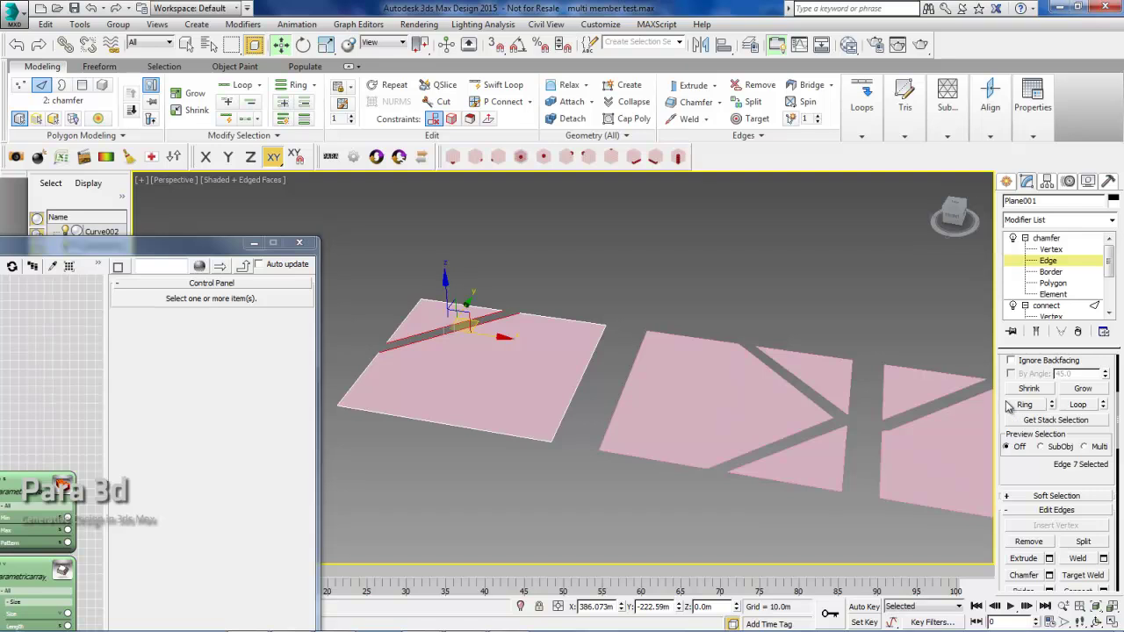
scroll(1009, 408, up, 4)
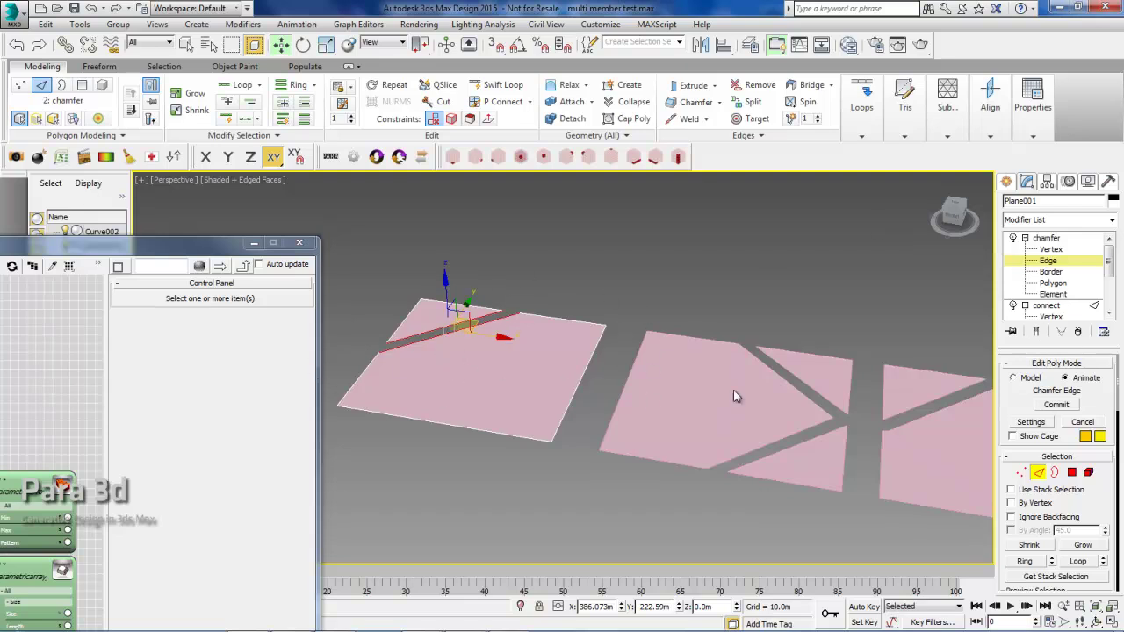
- Leave the sub-object levels of Plane001 and collapse the chamfer and connect entries, keeping the chamfer modifier current
click(1047, 261)
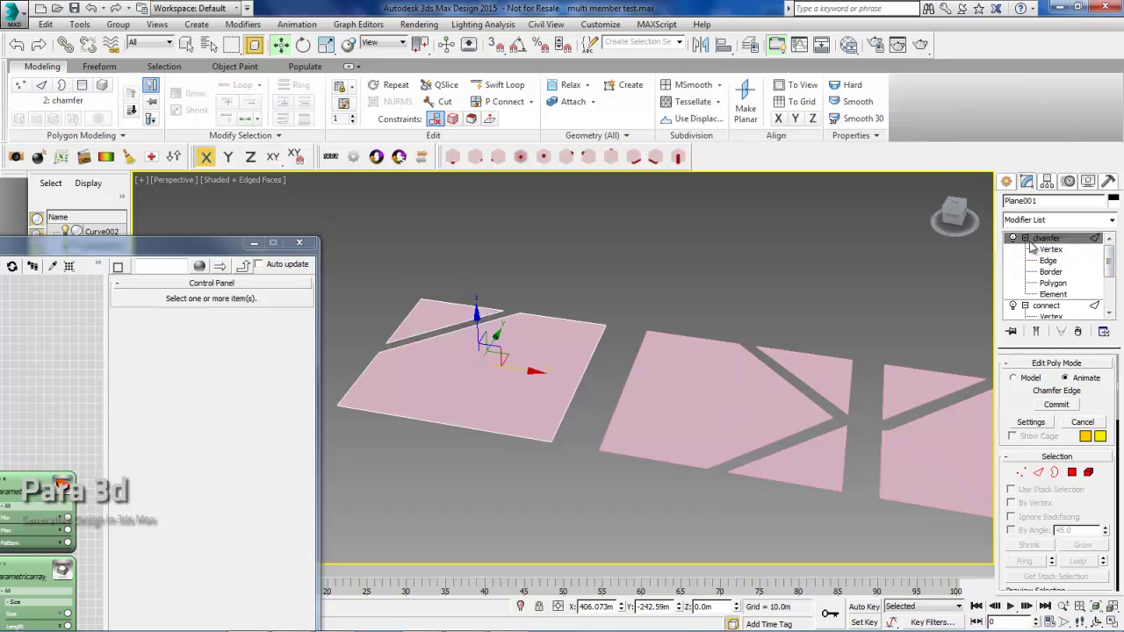
click(1046, 260)
click(1047, 261)
click(1025, 238)
middle_drag(755, 346, 664, 310)
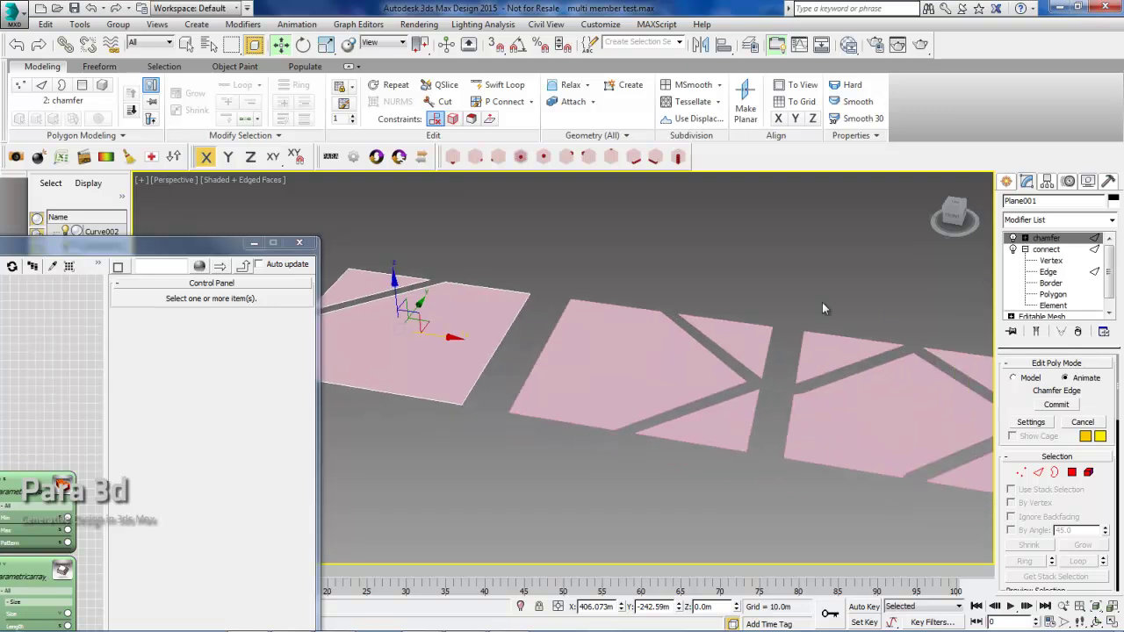
click(1051, 271)
click(1051, 271)
click(1045, 237)
middle_drag(572, 339, 527, 310)
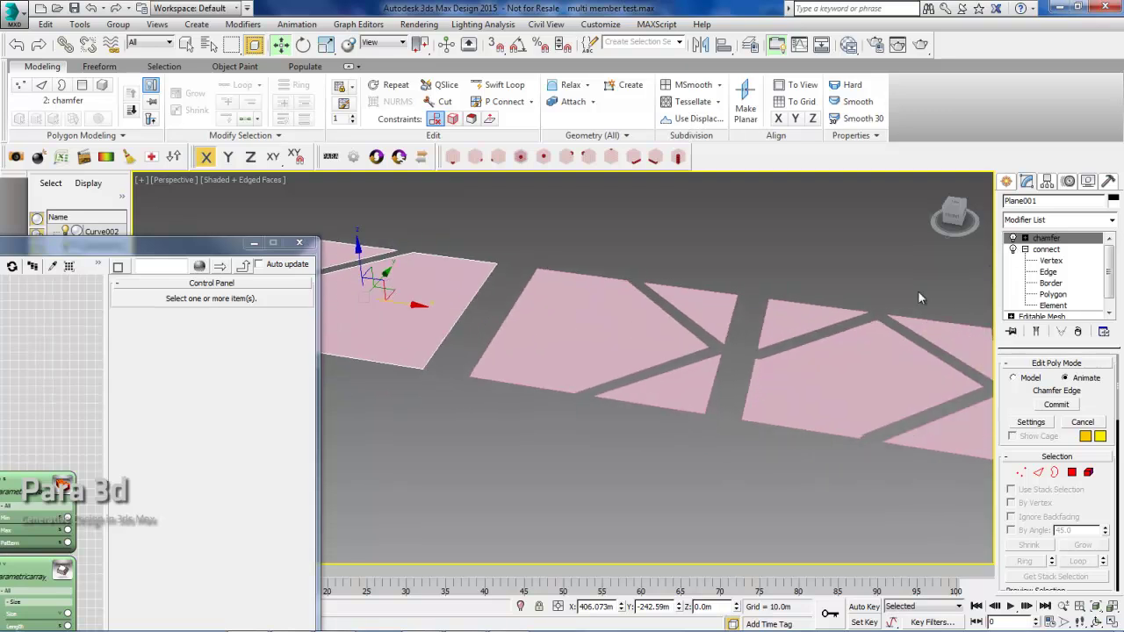
click(1024, 250)
- Examine the cut patterns of the second, third and fourth tiles up close along the row
middle_drag(602, 337, 544, 323)
scroll(436, 334, down, 2)
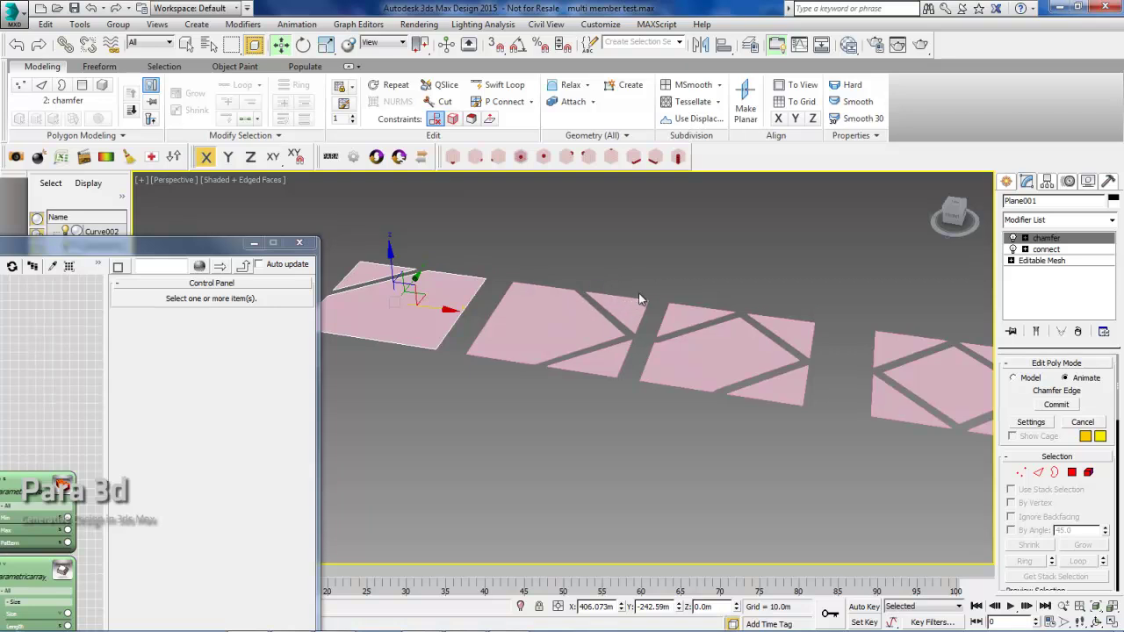
middle_drag(701, 374, 629, 370)
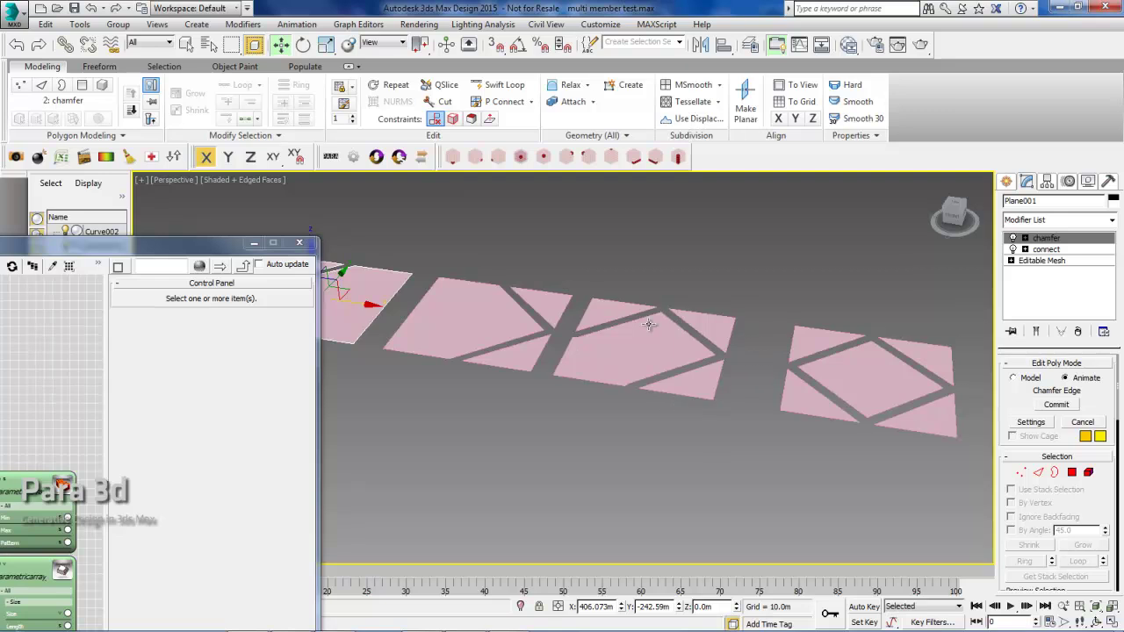
scroll(615, 330, up, 3)
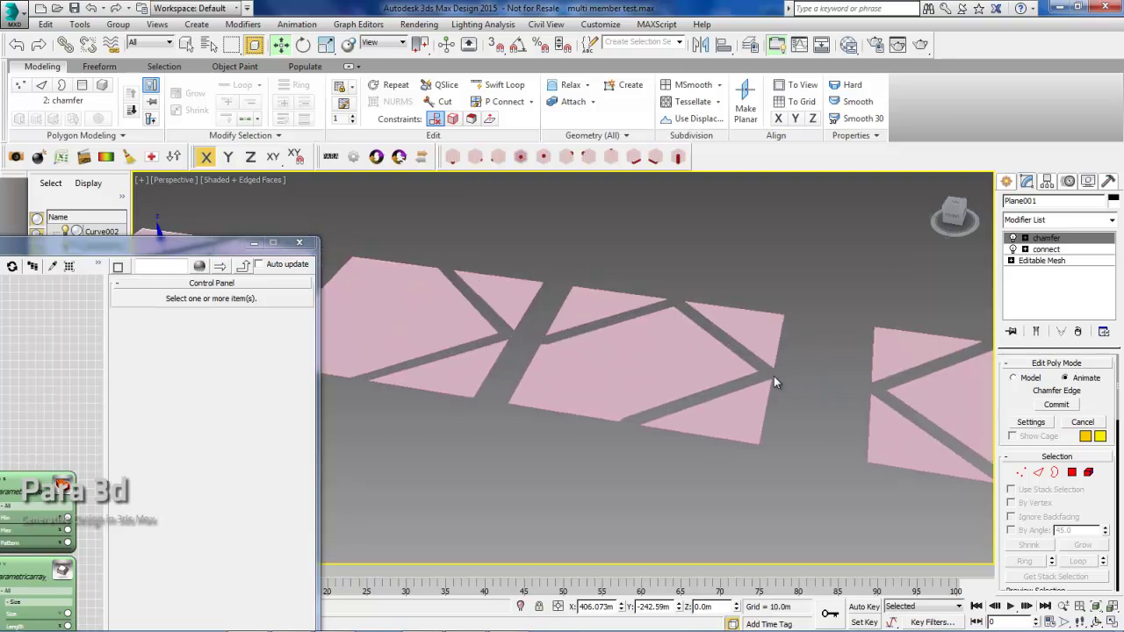
middle_drag(773, 382, 593, 379)
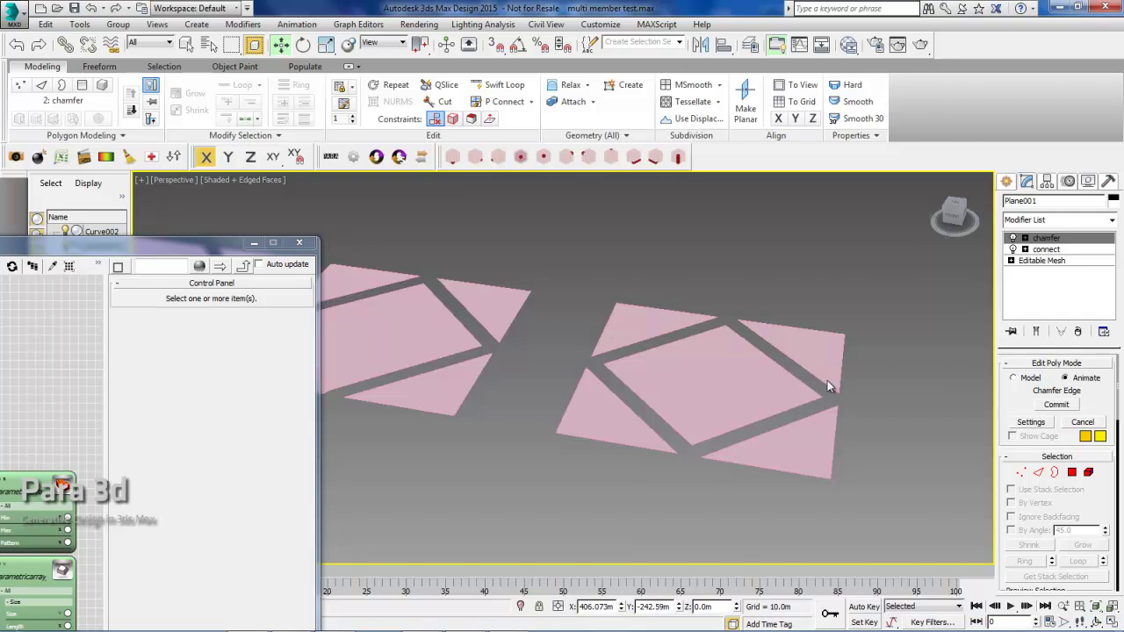
middle_drag(693, 356, 796, 359)
scroll(795, 360, down, 5)
middle_drag(490, 348, 568, 385)
scroll(604, 391, up, 2)
scroll(531, 369, down, 4)
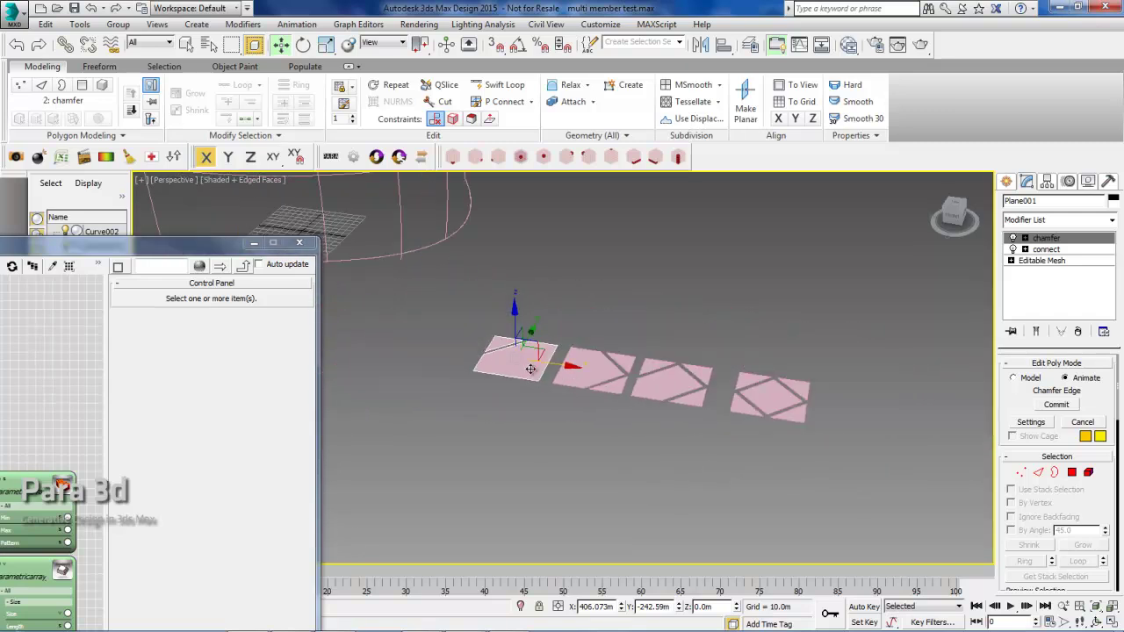
- Check the second and third tiles' modifier stacks, collapsing the chamfer and connect entries of Plane003
click(595, 384)
click(681, 395)
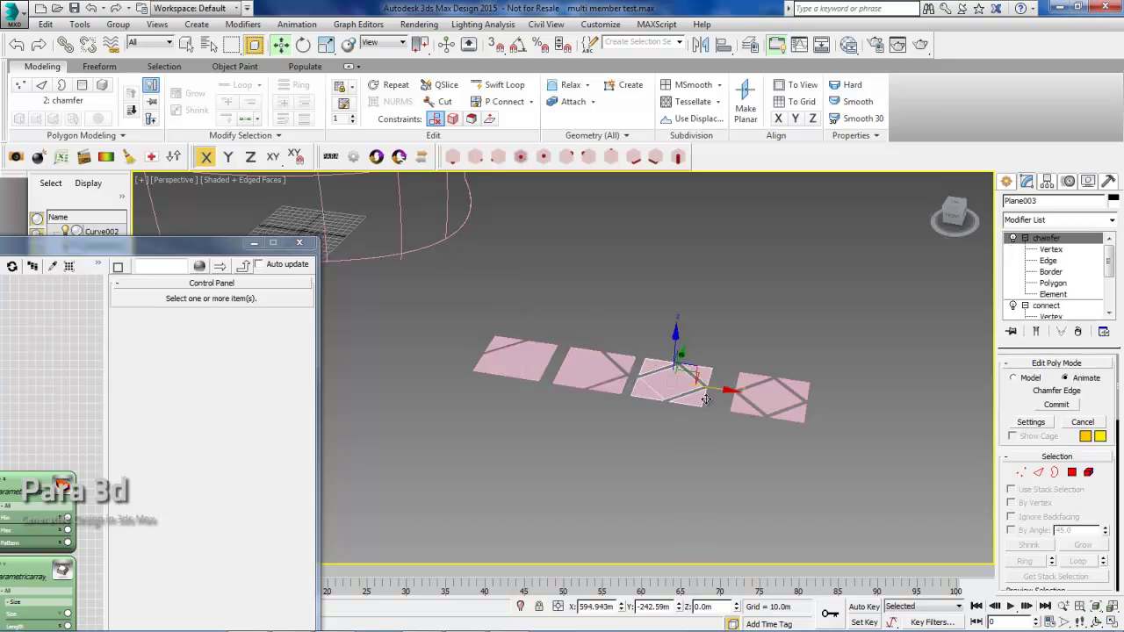
click(1025, 238)
click(1025, 249)
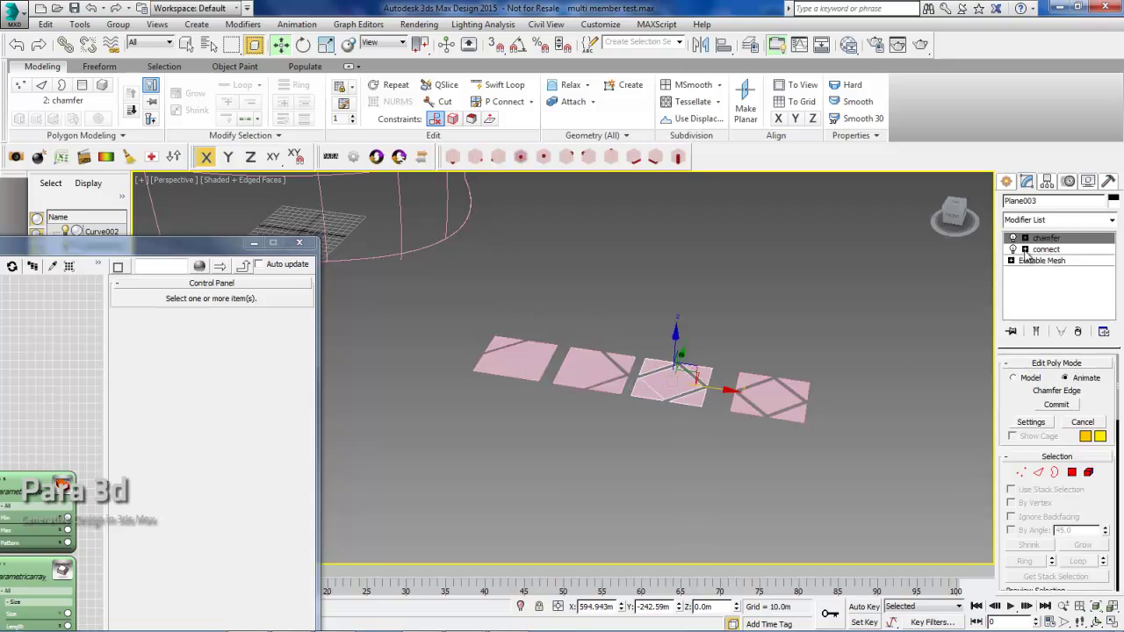
- Collapse the chamfer entry of the fourth tile, Plane004, and compare its modifier stack with that of Plane001
click(778, 386)
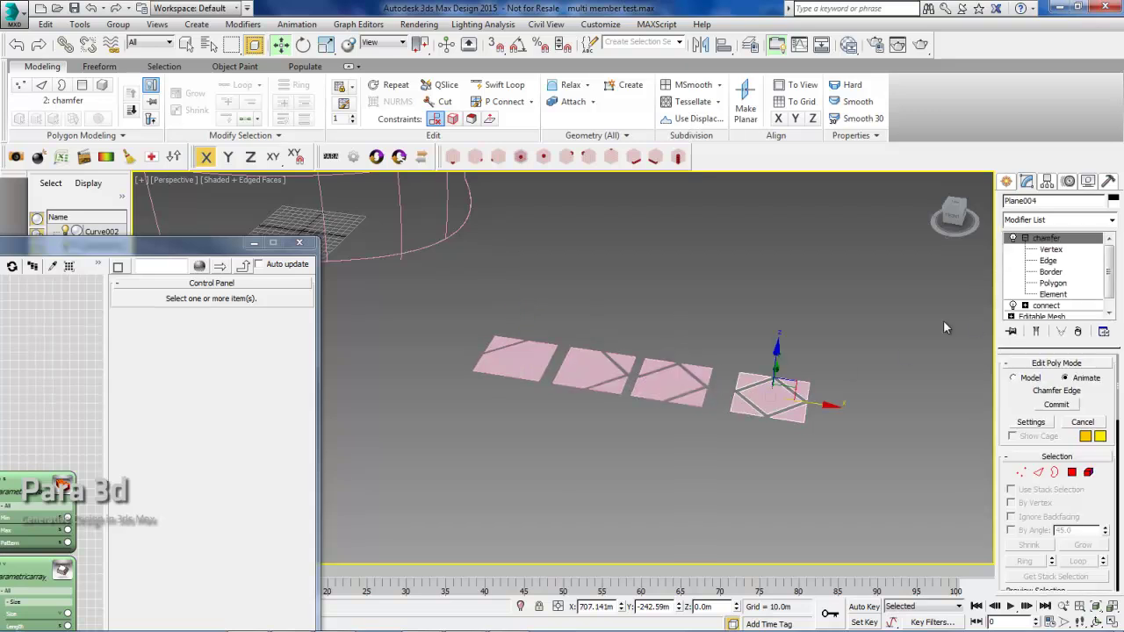
click(1025, 238)
click(513, 357)
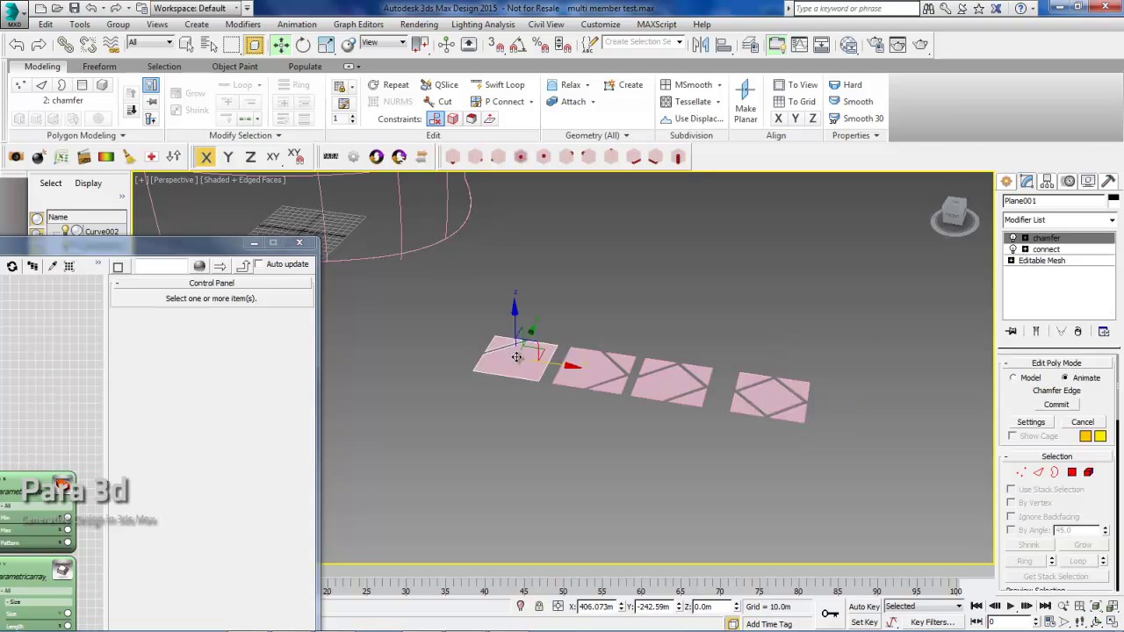
click(757, 402)
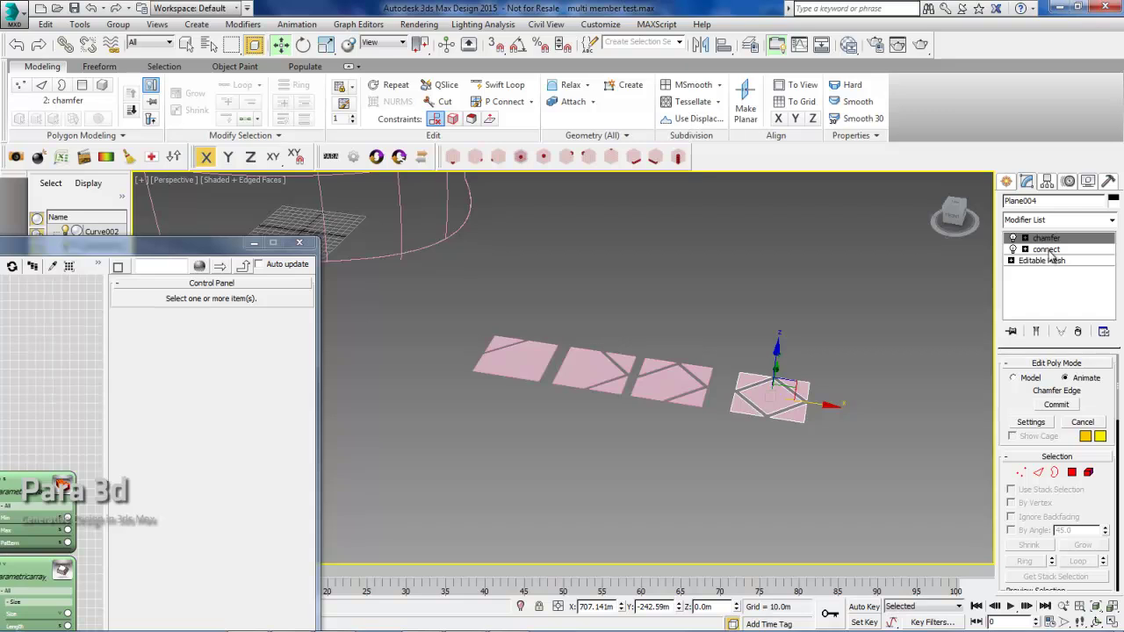
alt+middle_drag(789, 379, 784, 372)
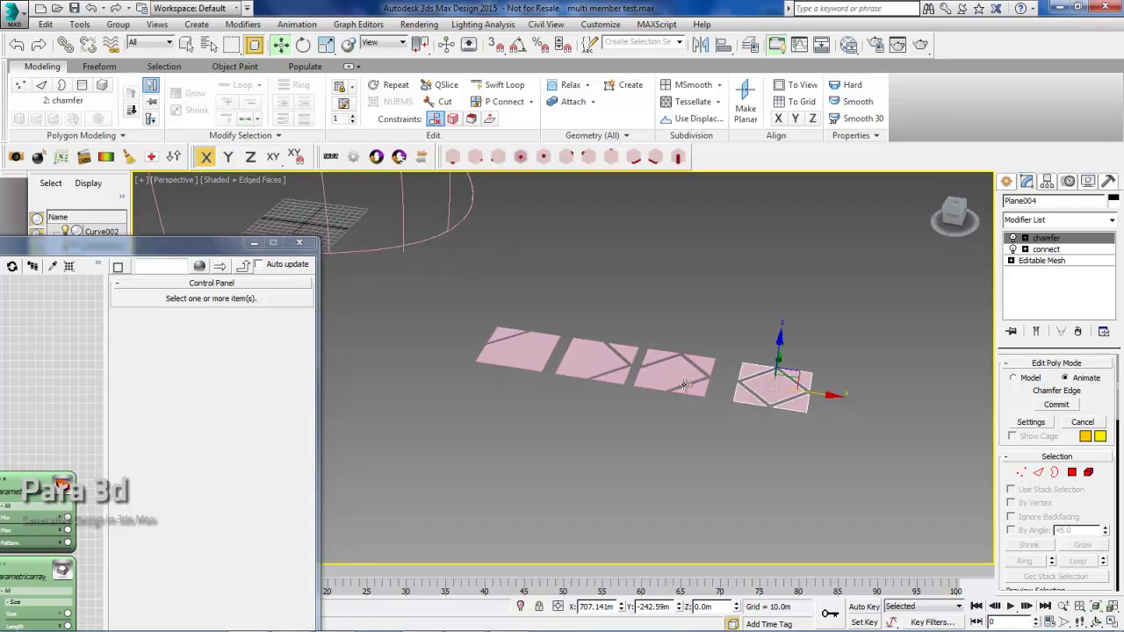
scroll(679, 379, up, 5)
scroll(911, 301, down, 5)
middle_drag(725, 316, 729, 347)
scroll(744, 343, up, 3)
middle_drag(683, 308, 676, 328)
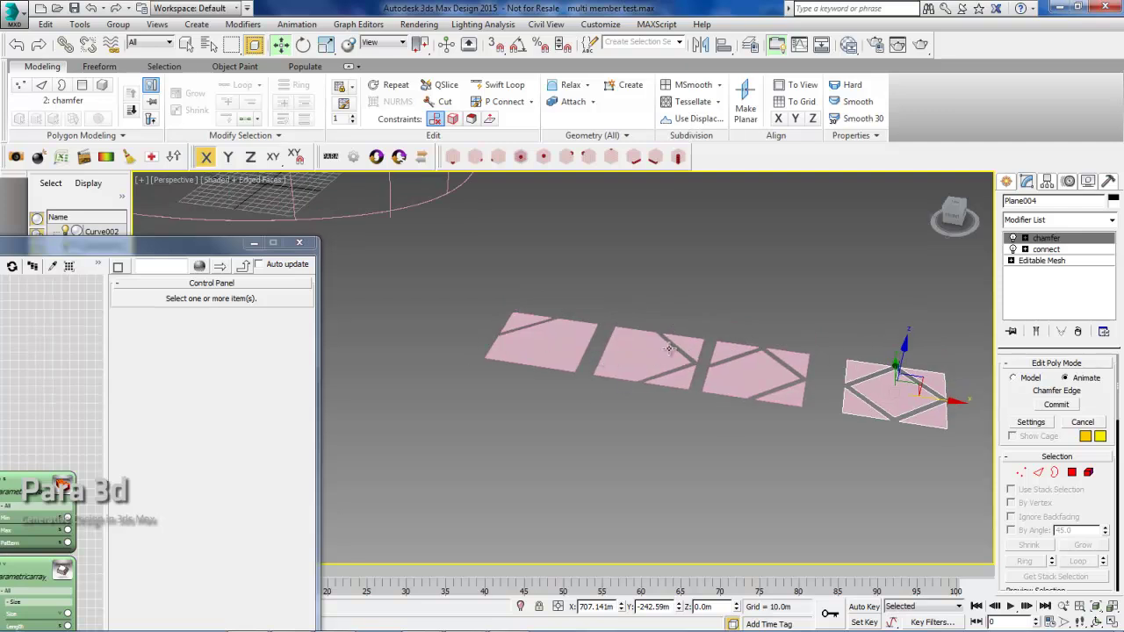
middle_drag(670, 349, 608, 352)
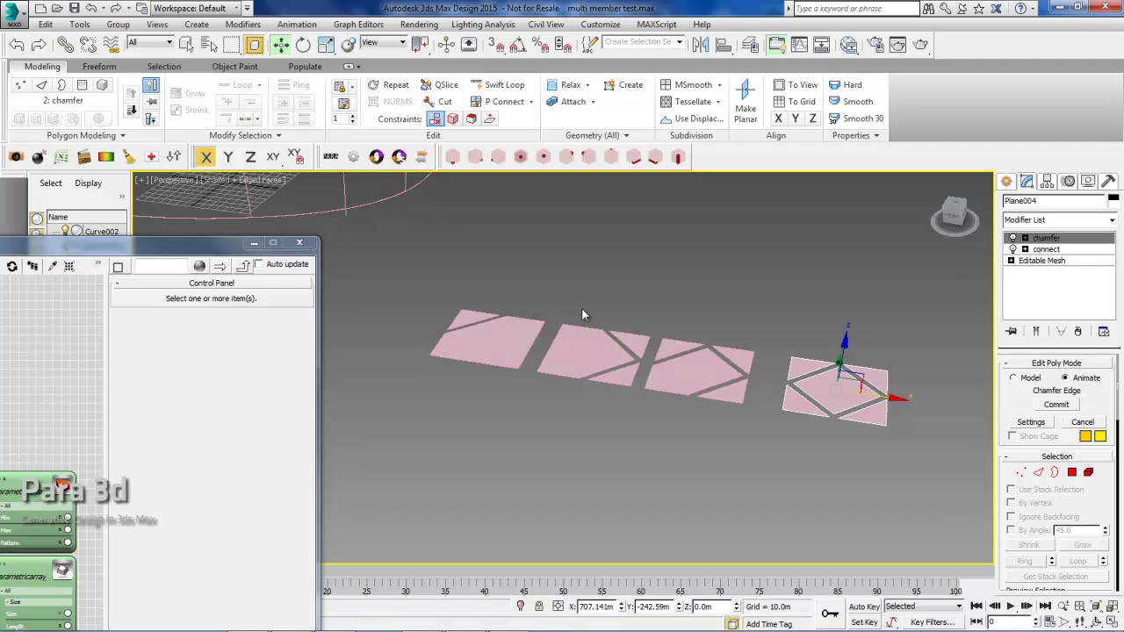
middle_drag(736, 418, 729, 355)
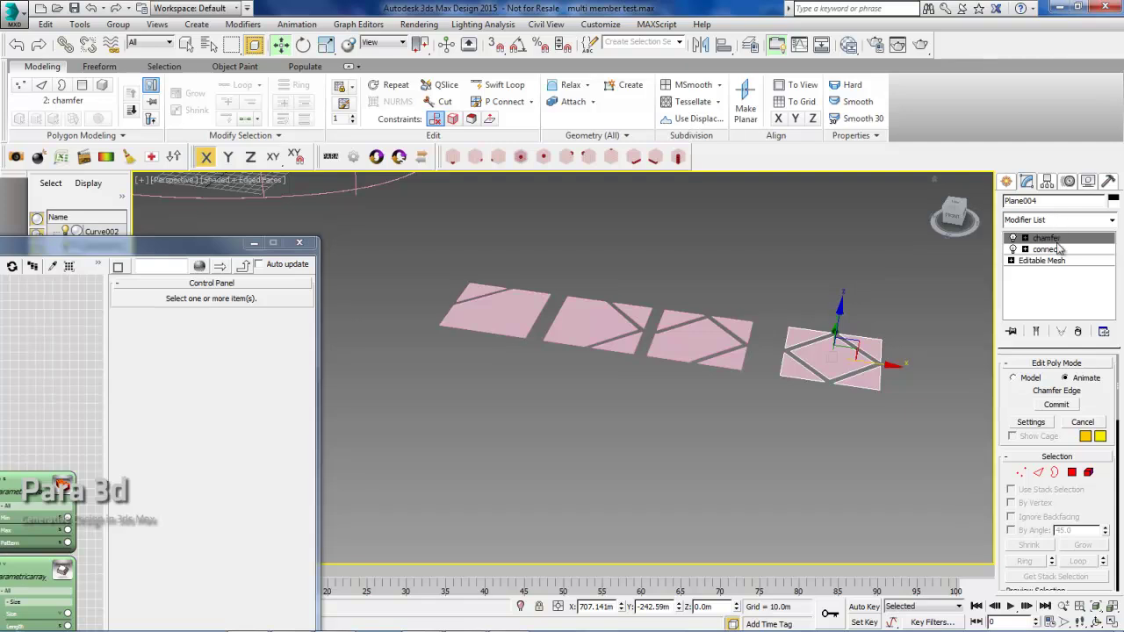
- Select Plane002, Plane003 and Plane004 in turn to compare their modifier stacks
click(628, 345)
click(703, 354)
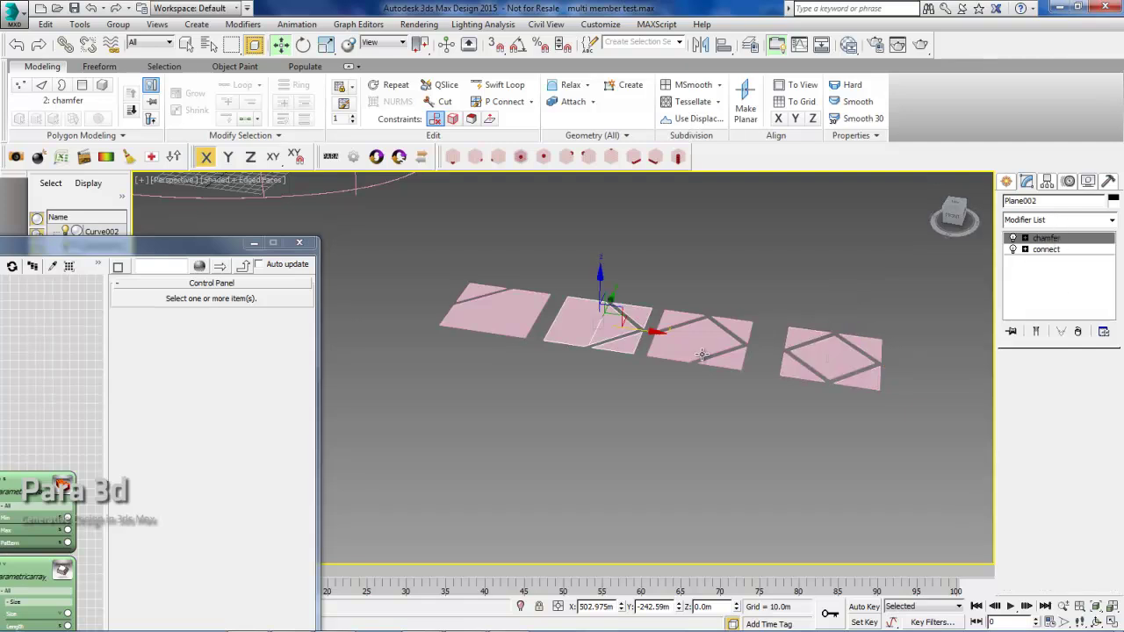
click(702, 354)
click(809, 364)
- Select only the first tile, Plane001, in the row of four tiles
middle_drag(536, 386, 583, 401)
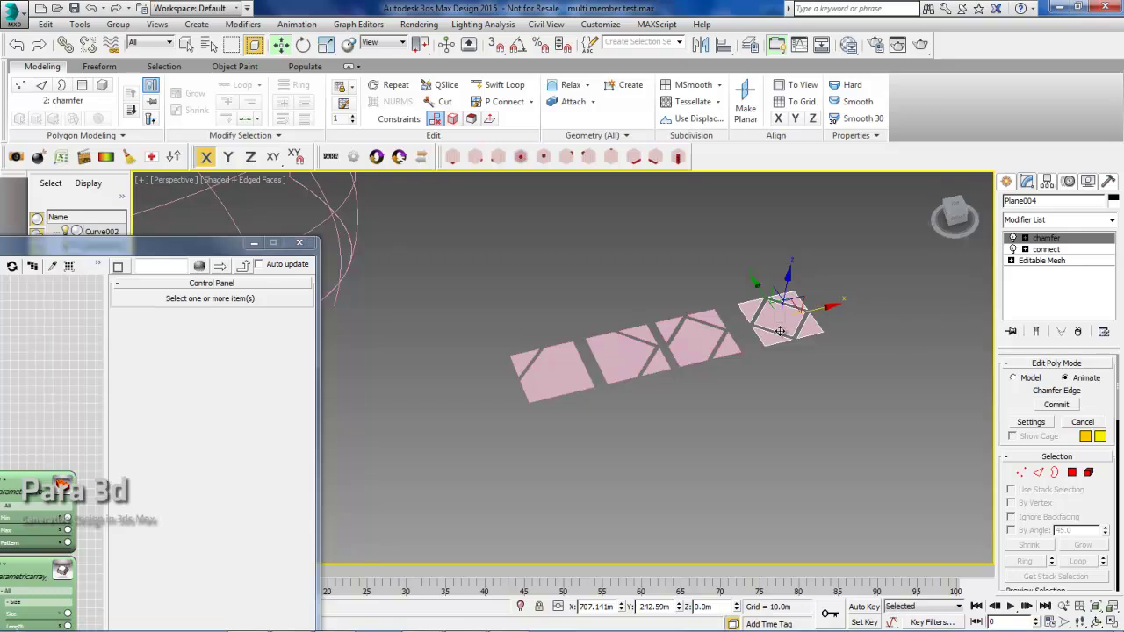
alt+middle_drag(851, 307, 659, 373)
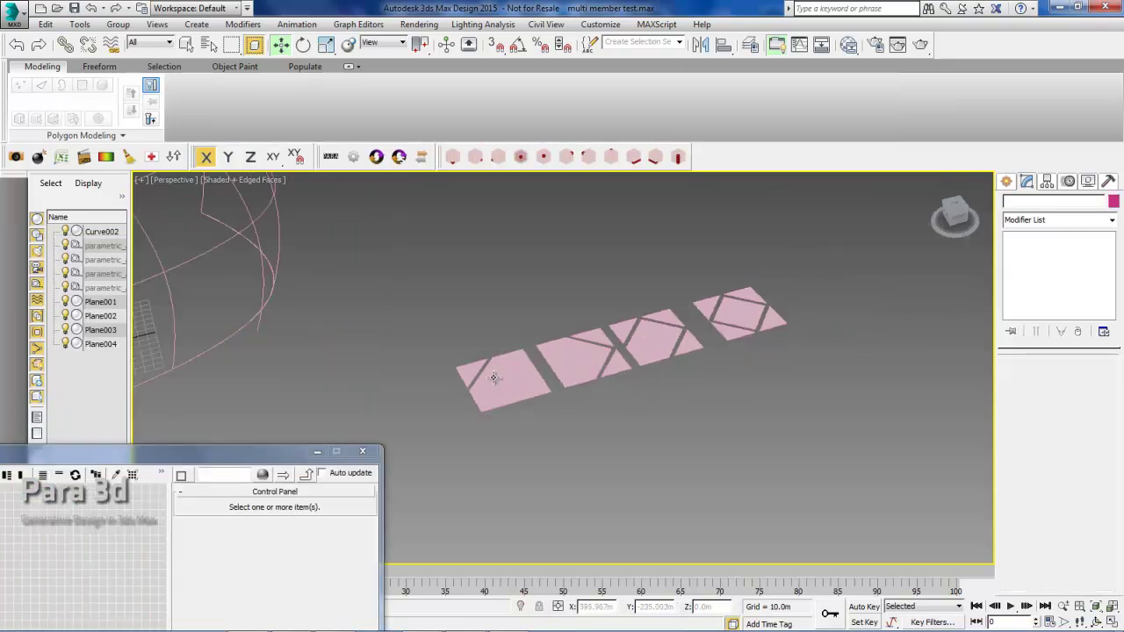
click(498, 375)
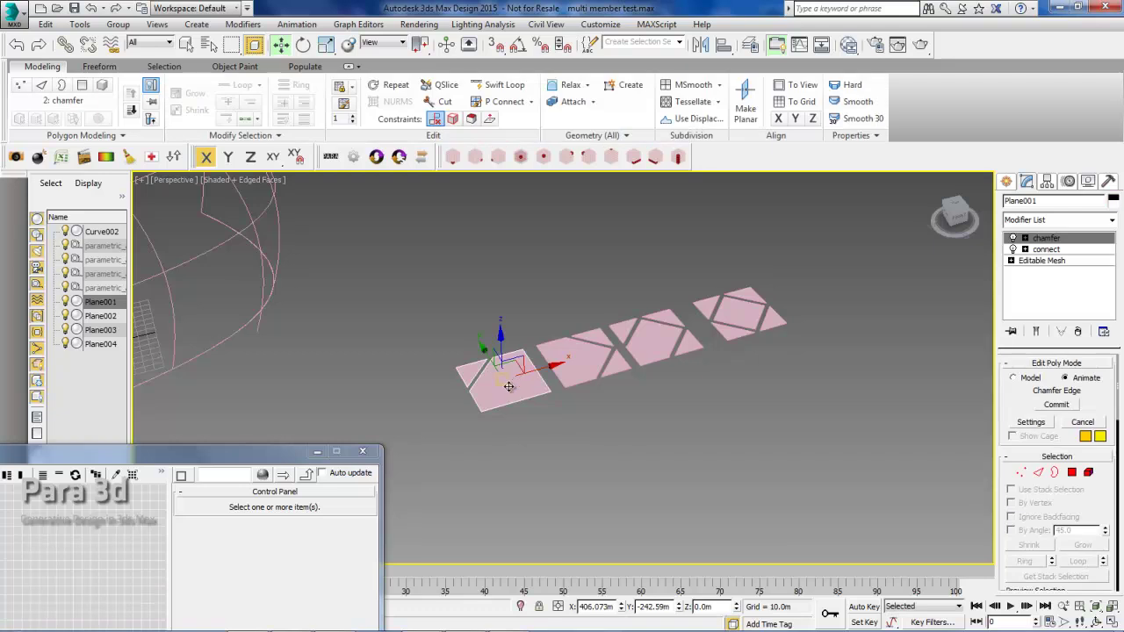
ctrl+click(591, 369)
ctrl+click(658, 342)
ctrl+click(733, 320)
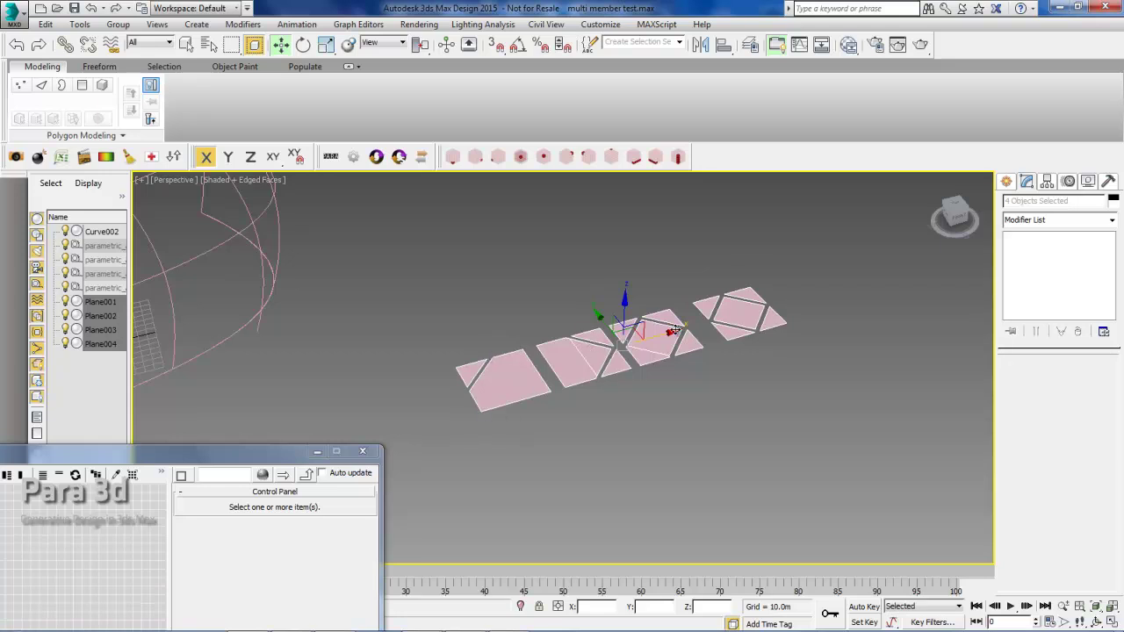
click(766, 294)
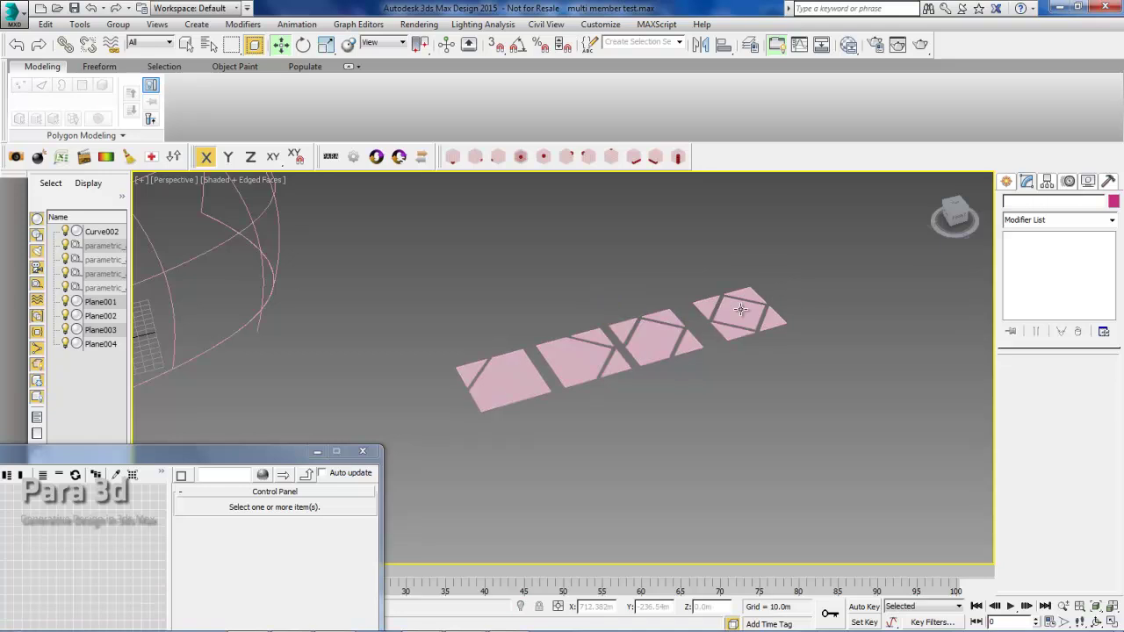
drag(440, 274, 427, 258)
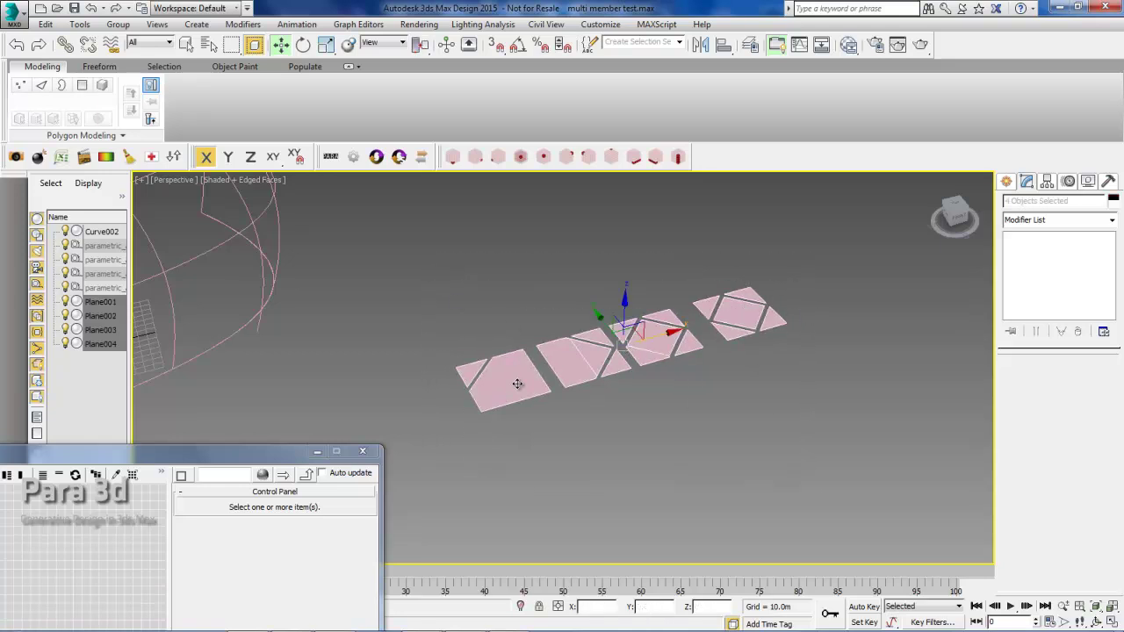
click(789, 388)
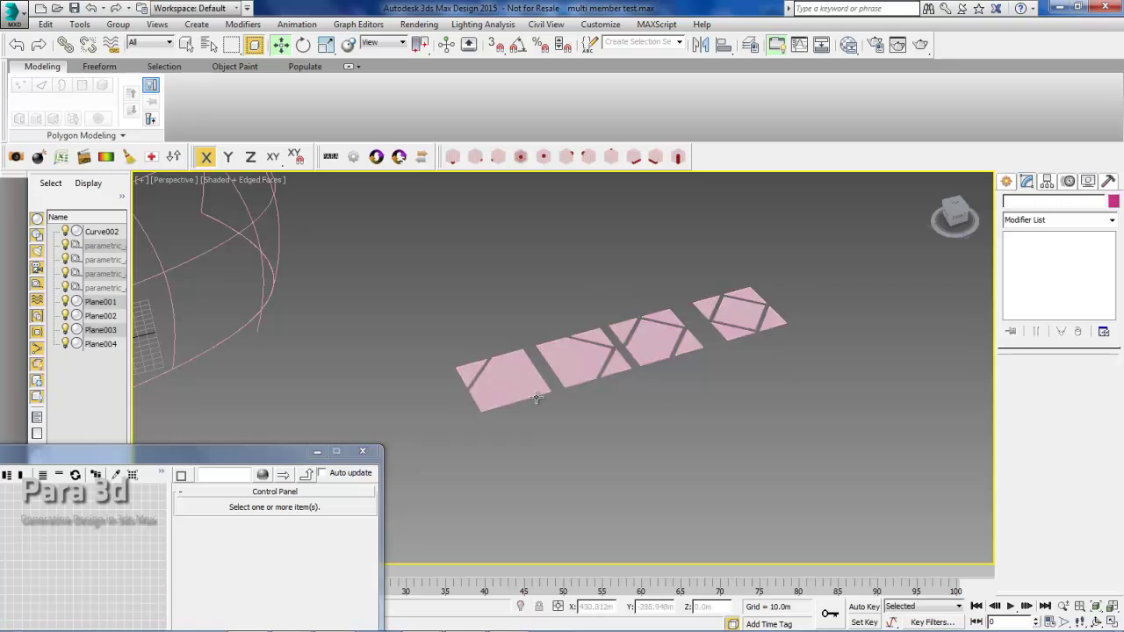
- Select the four tiles in order along the row, from Plane001 through Plane004
click(529, 387)
ctrl+click(587, 358)
ctrl+click(647, 329)
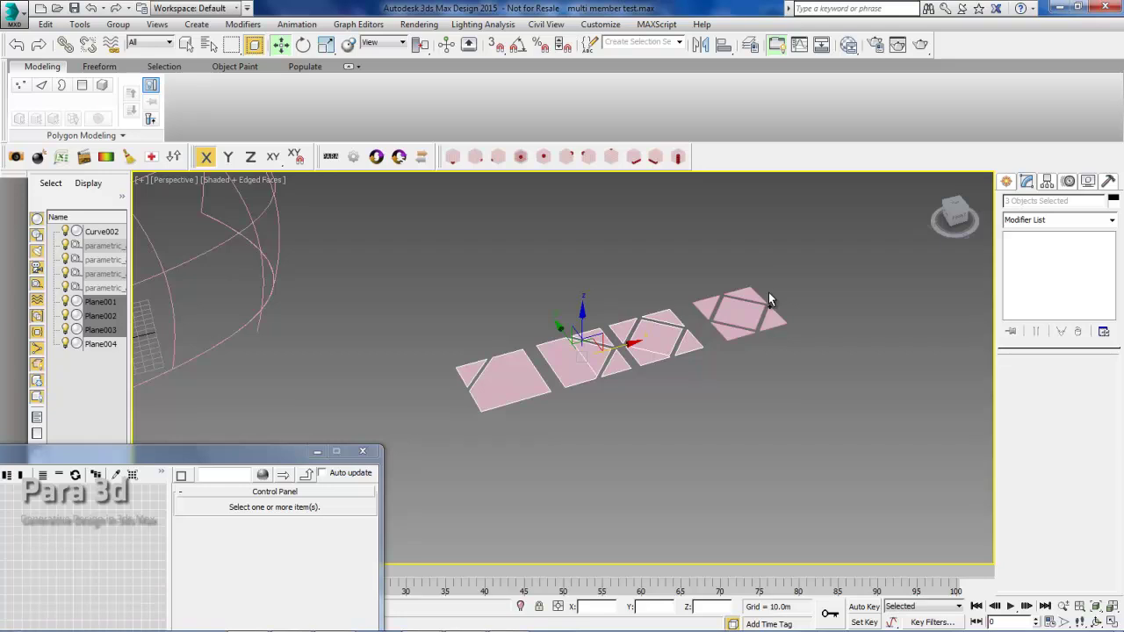
ctrl+click(748, 307)
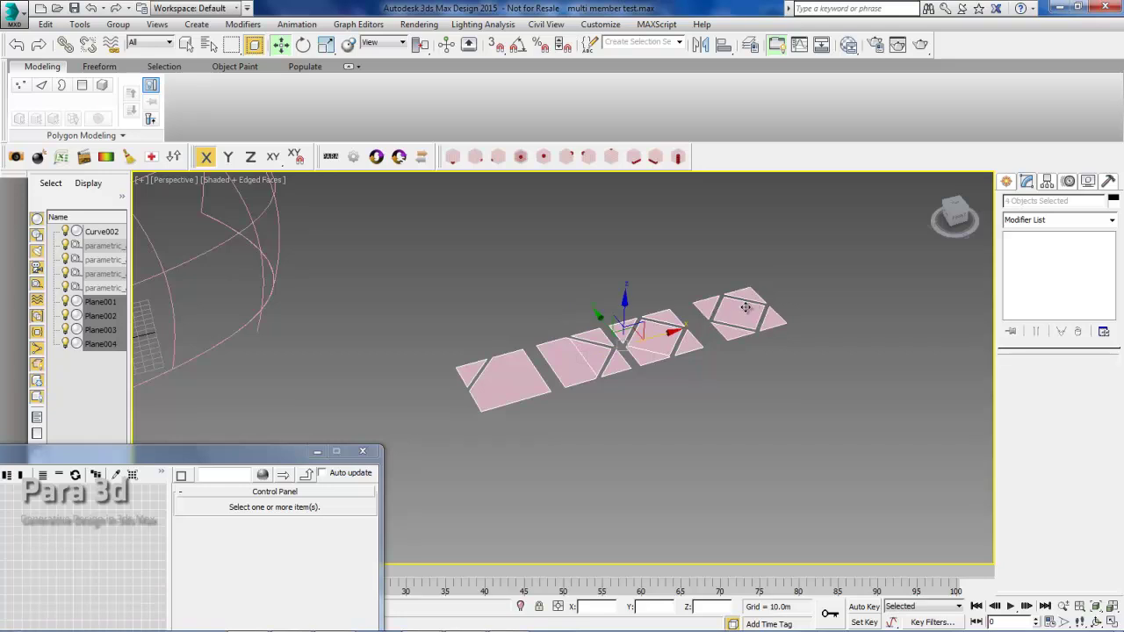
- Create a parametric array named "source array" from the selected tiles, keeping the originals and allowing access to all editable mesh vertices
double_click(226, 453)
scroll(474, 296, down, 3)
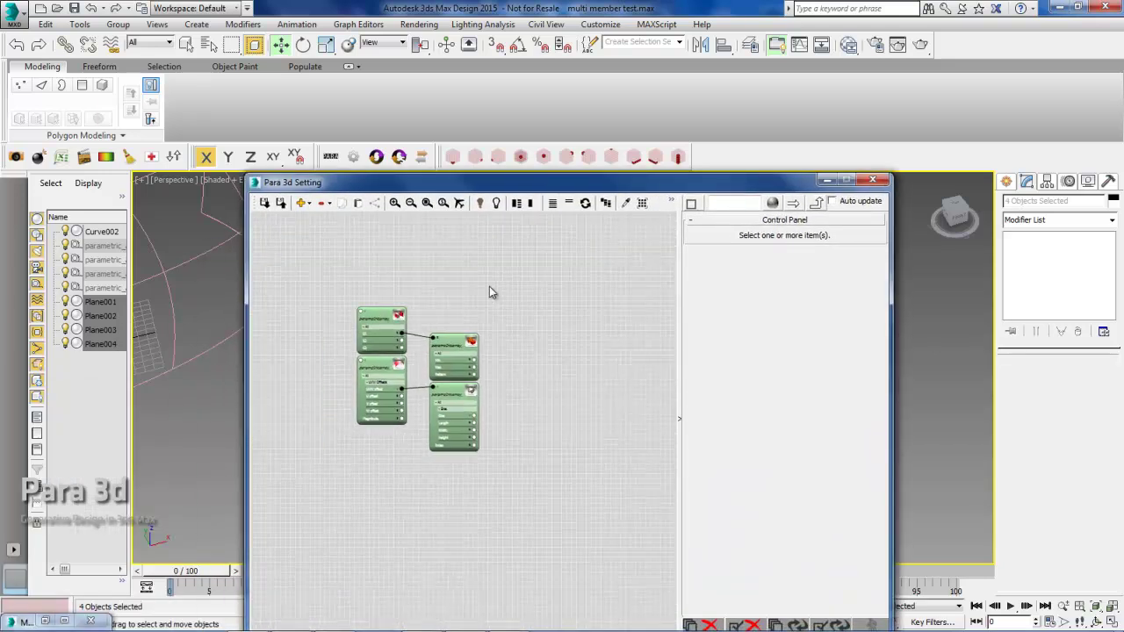
drag(369, 182, 179, 433)
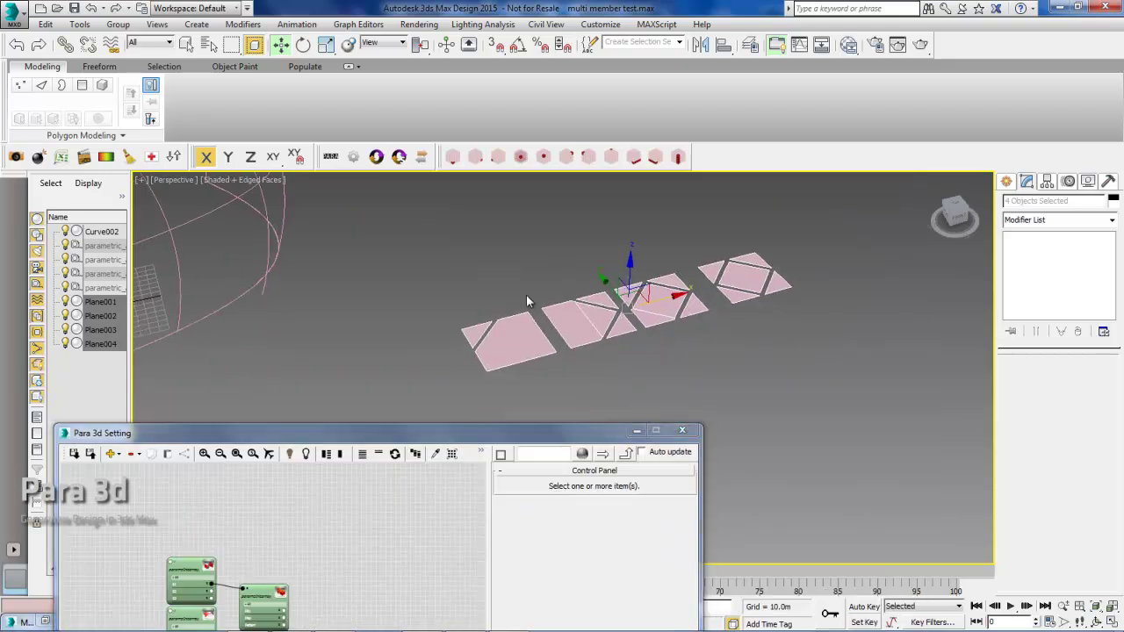
click(330, 157)
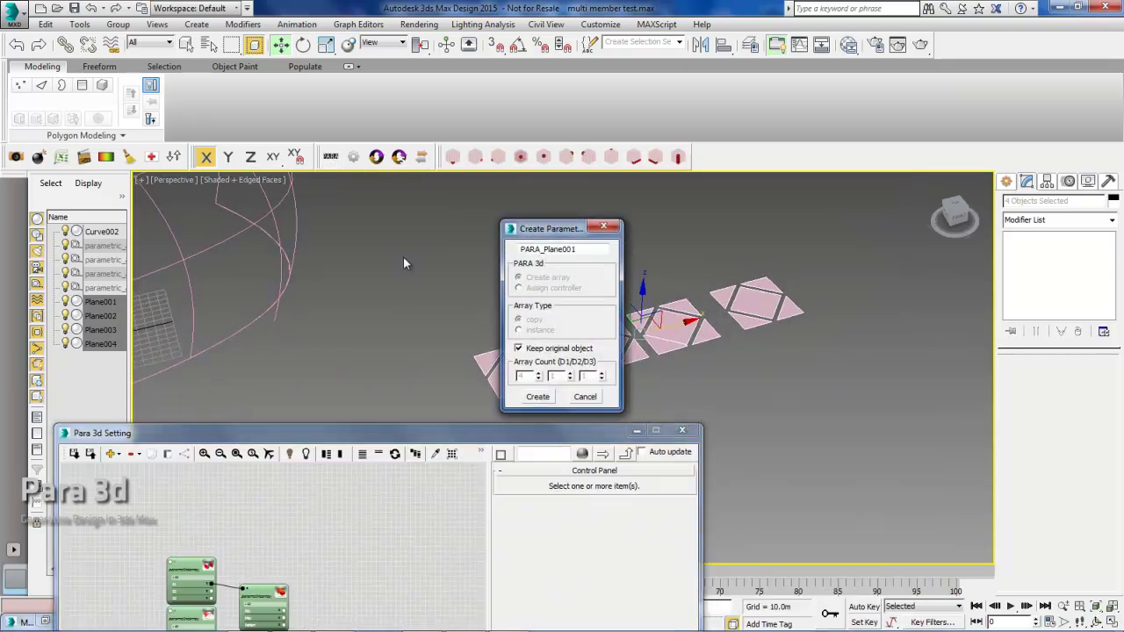
double_click(580, 250)
text(source array)
click(537, 397)
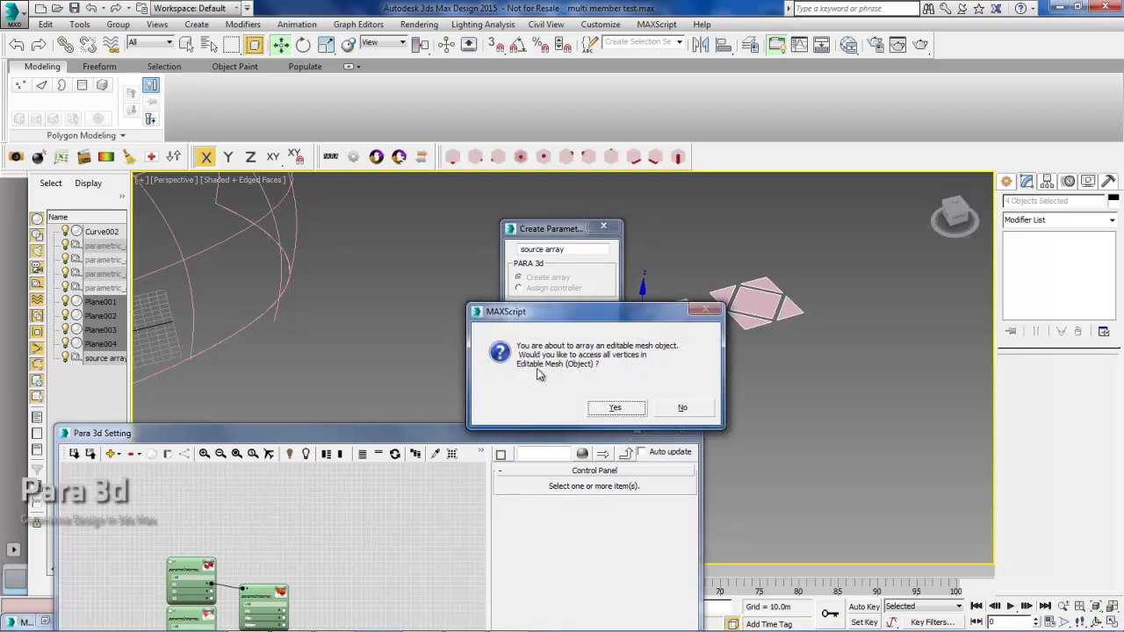
click(614, 407)
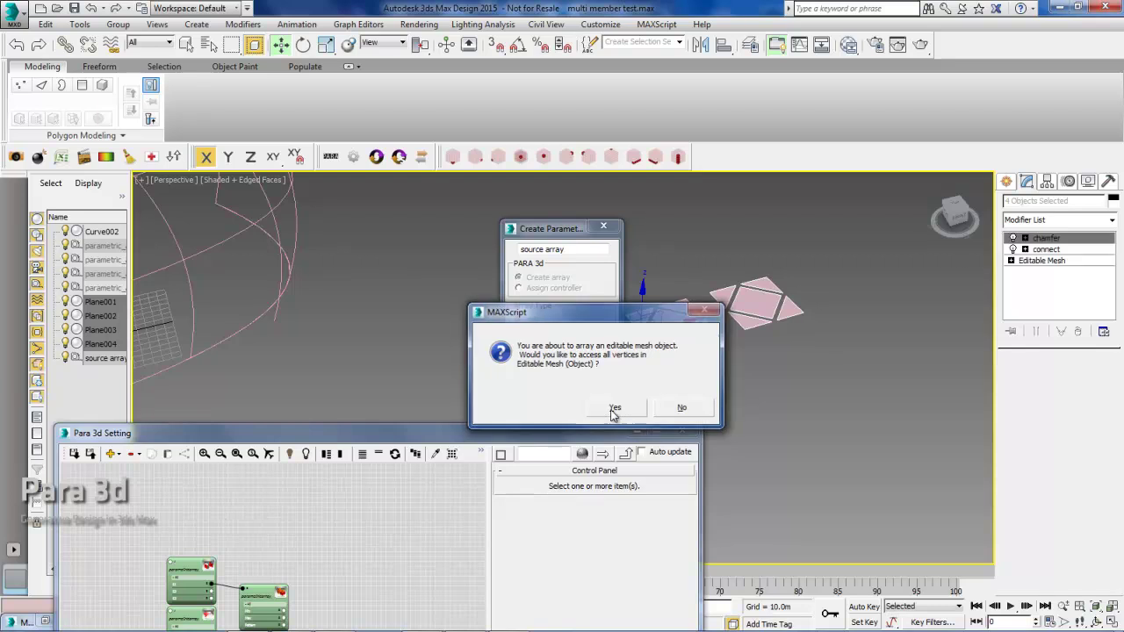
- Add a new Parametric Array node to the Para 3d graph and place it beside the source array node
drag(442, 155, 380, 130)
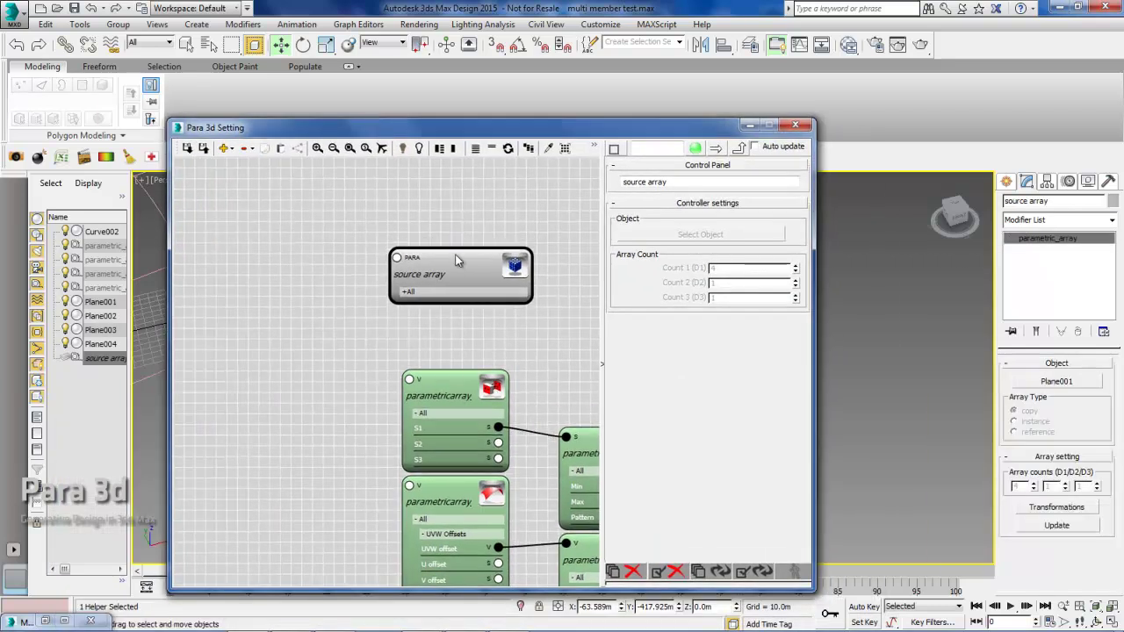
click(322, 221)
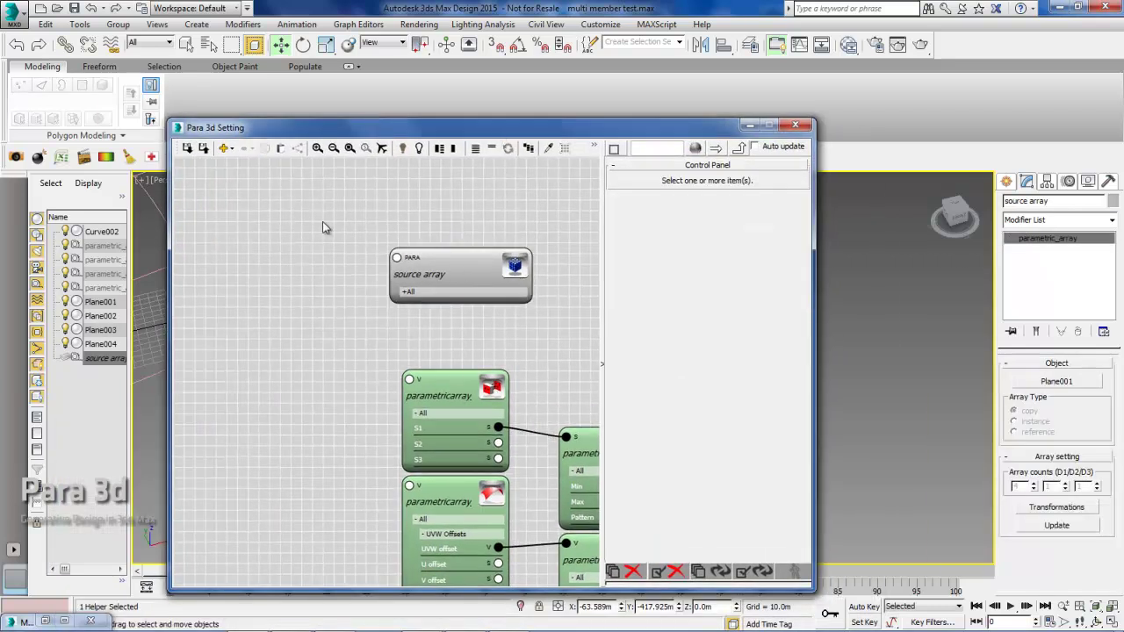
drag(303, 133, 317, 155)
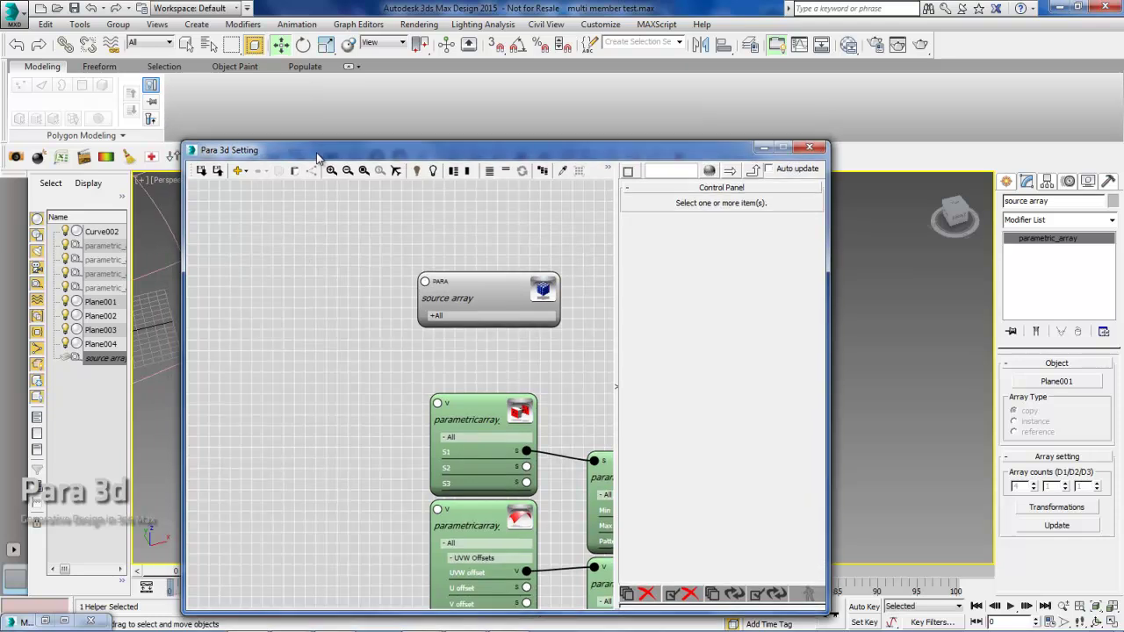
click(239, 170)
mouse_move(261, 192)
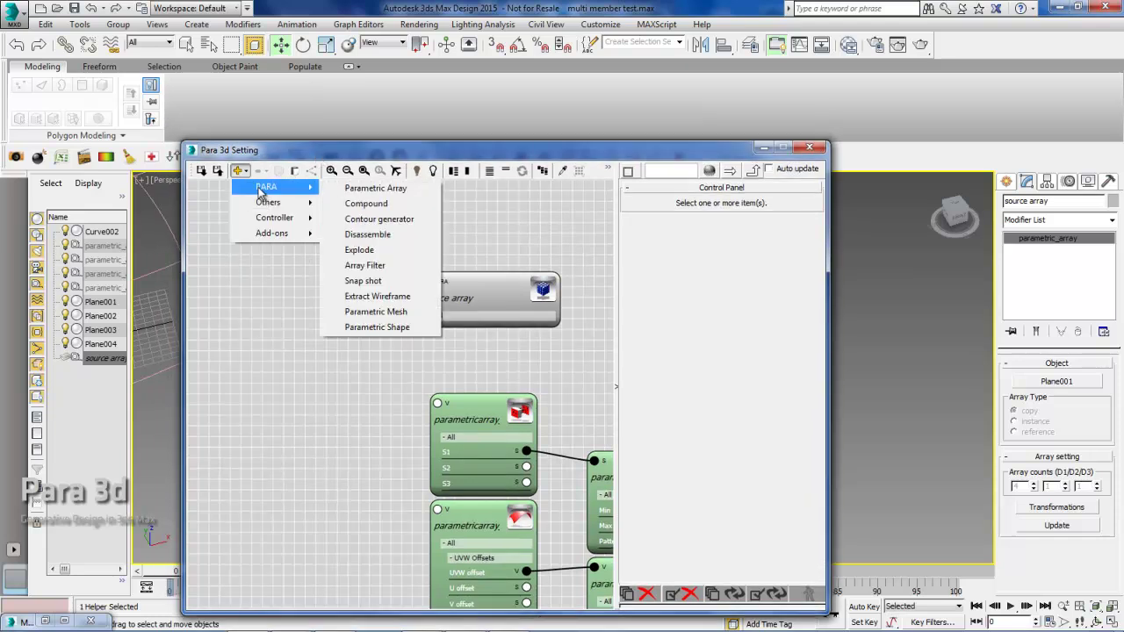
click(358, 150)
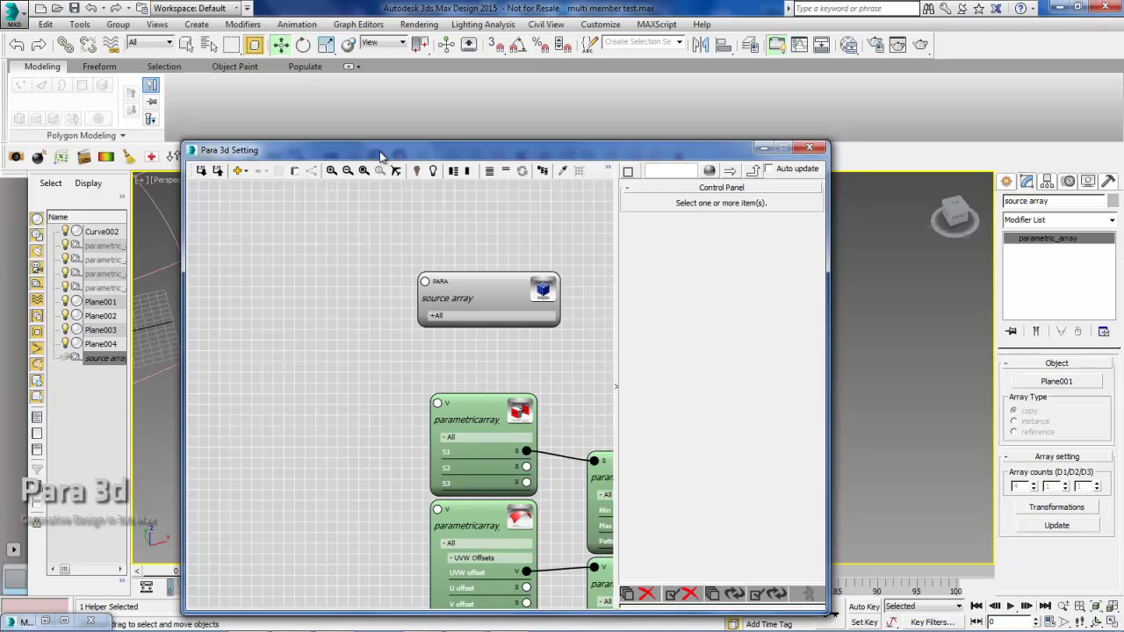
drag(380, 152, 361, 205)
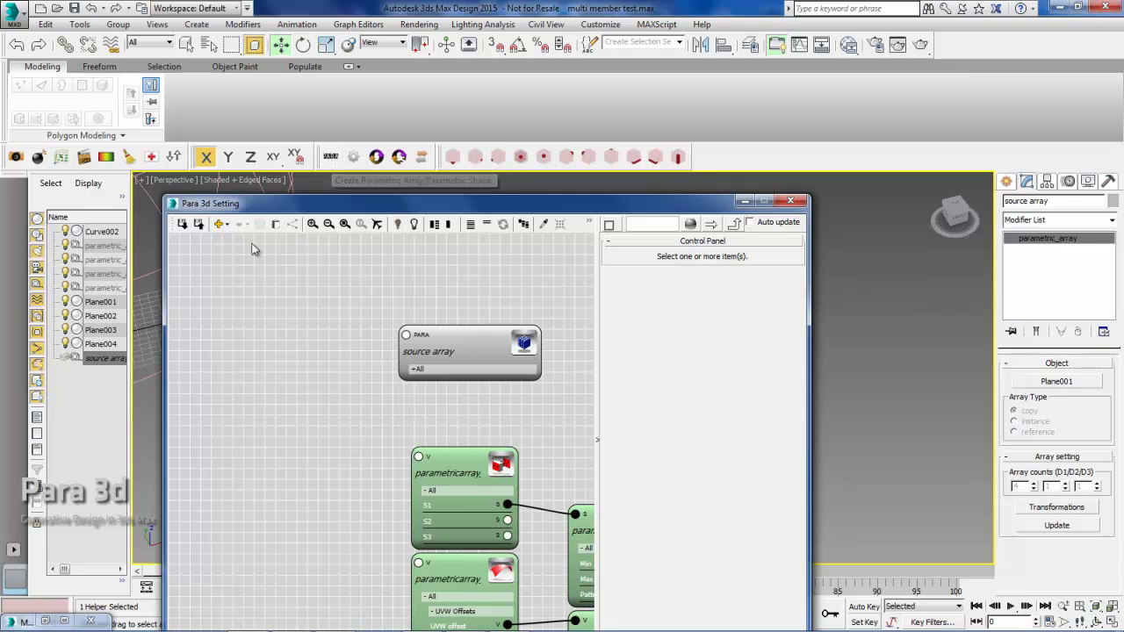
click(222, 225)
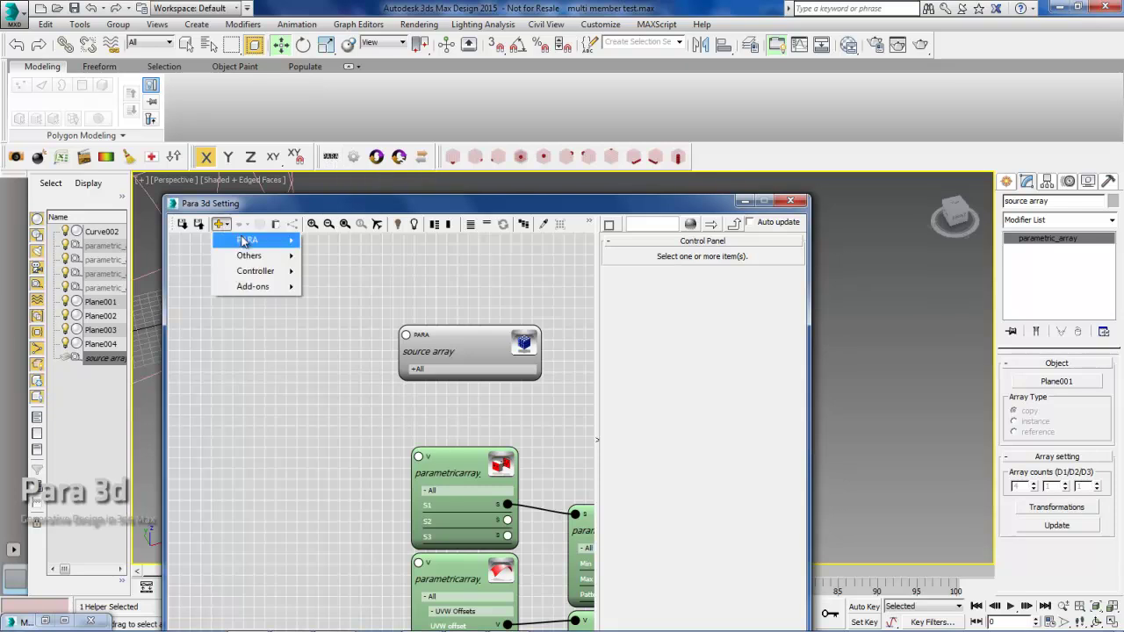
mouse_move(246, 241)
click(357, 243)
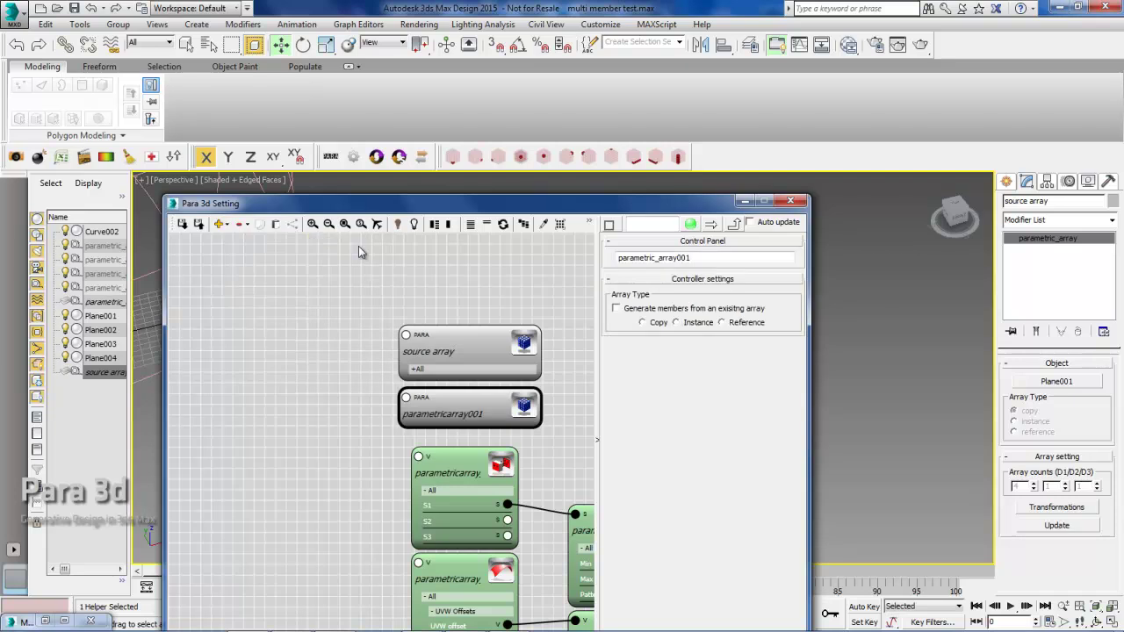
drag(381, 207, 464, 77)
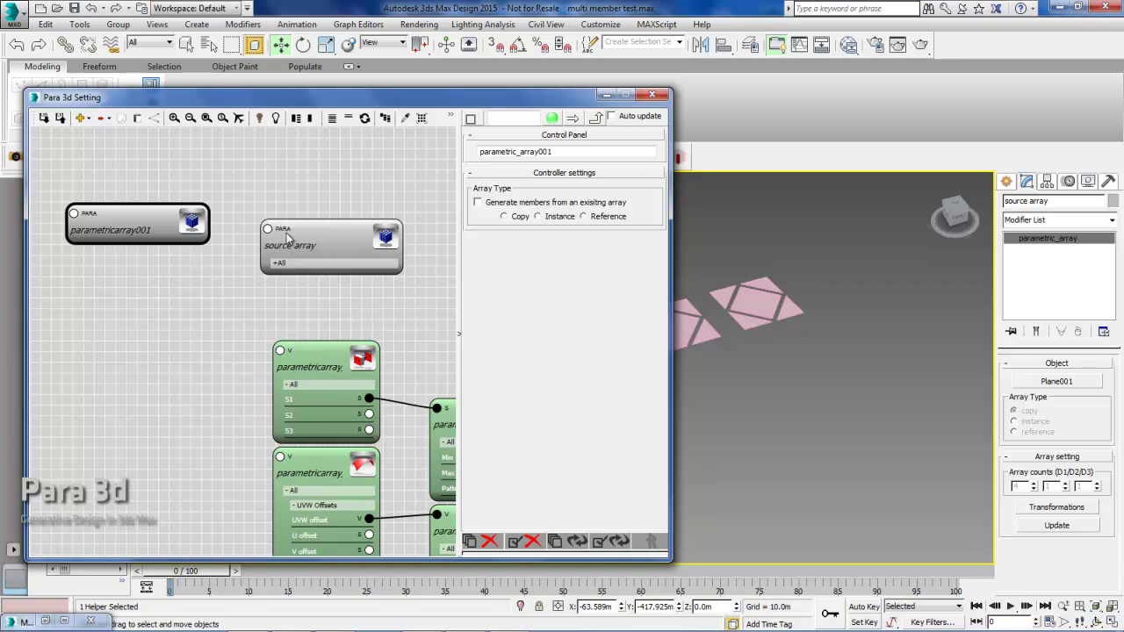
- Set the new parametric array to generate members from an existing array and link its Source to the source array node
click(489, 207)
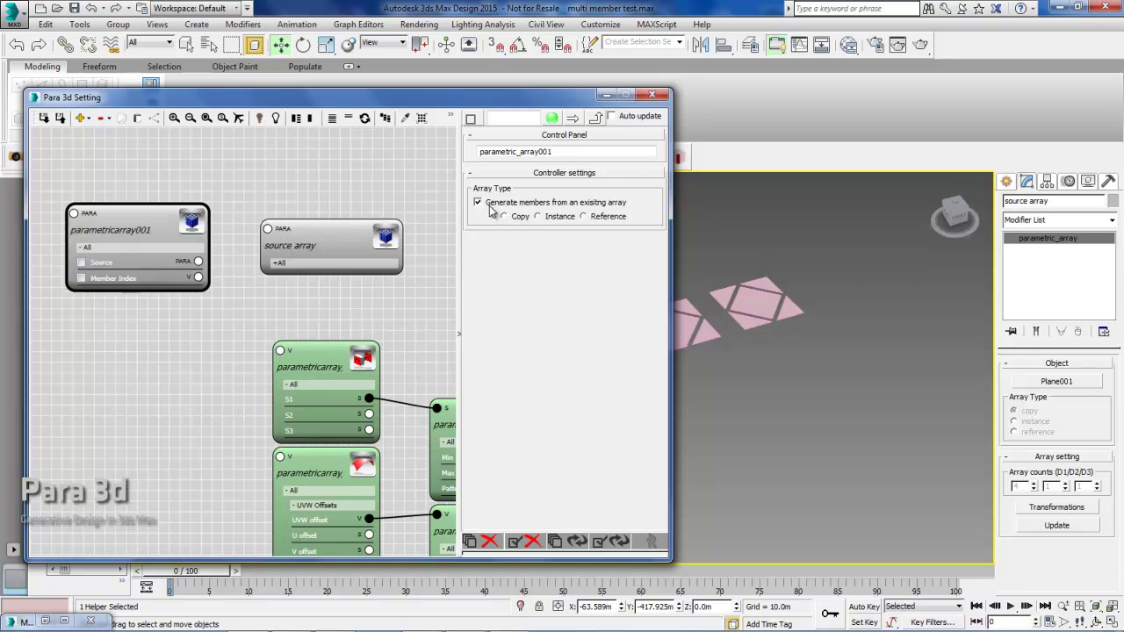
scroll(228, 290, up, 2)
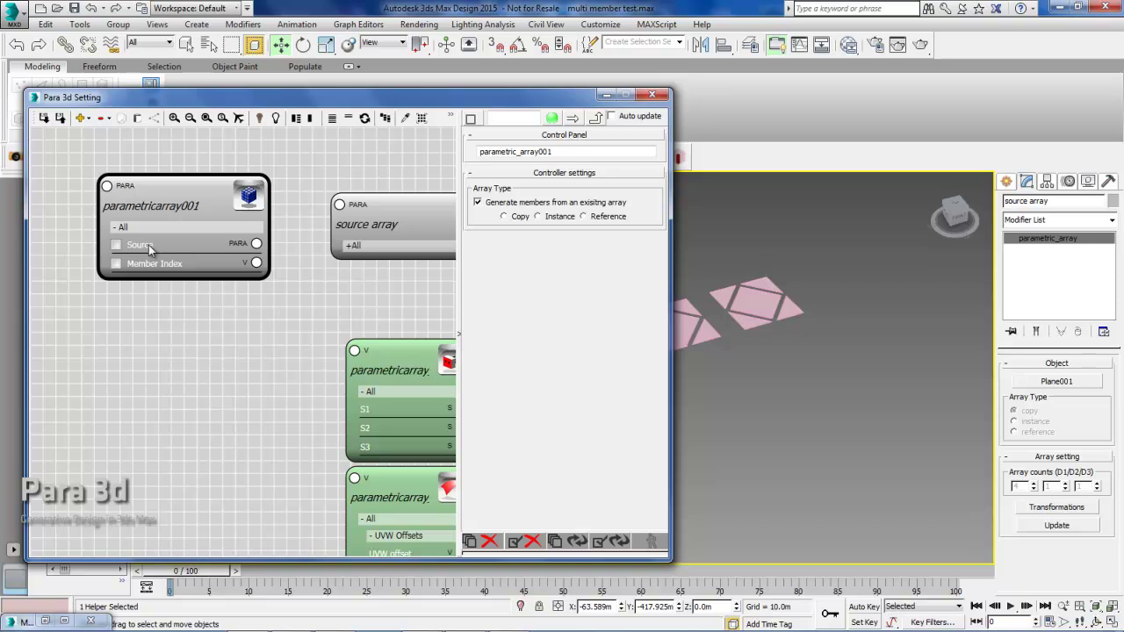
middle_drag(292, 233, 246, 232)
scroll(247, 231, down, 1)
drag(286, 211, 216, 243)
scroll(193, 285, up, 2)
middle_drag(135, 265, 149, 264)
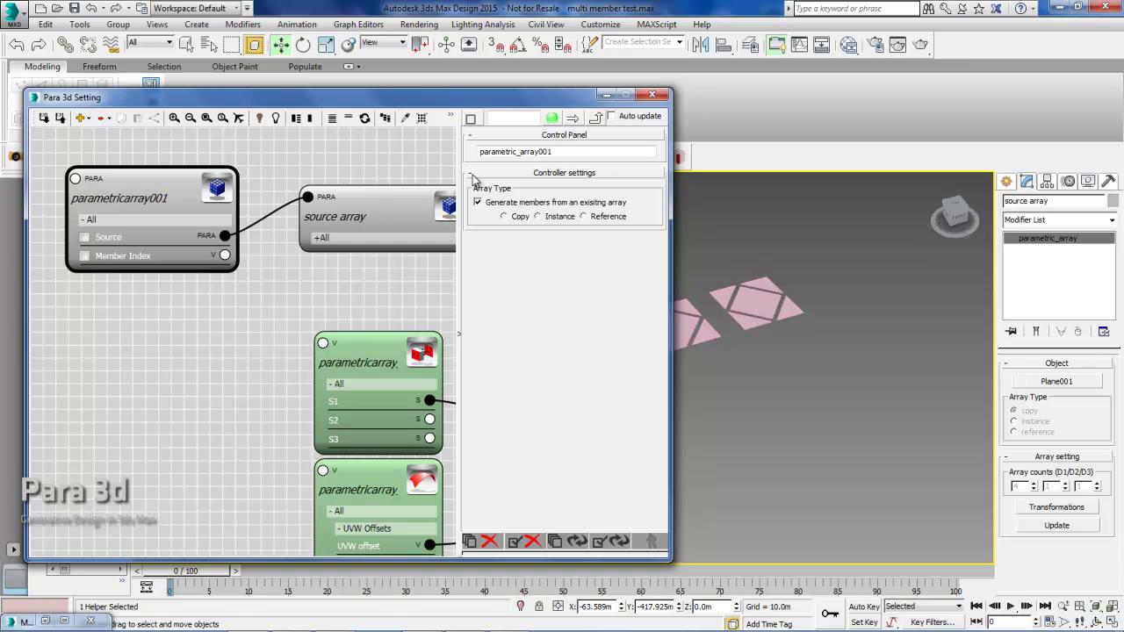
- Link the Member Index of parametricarray001 to the vector Convert controller node
middle_drag(690, 321, 803, 361)
scroll(869, 341, down, 2)
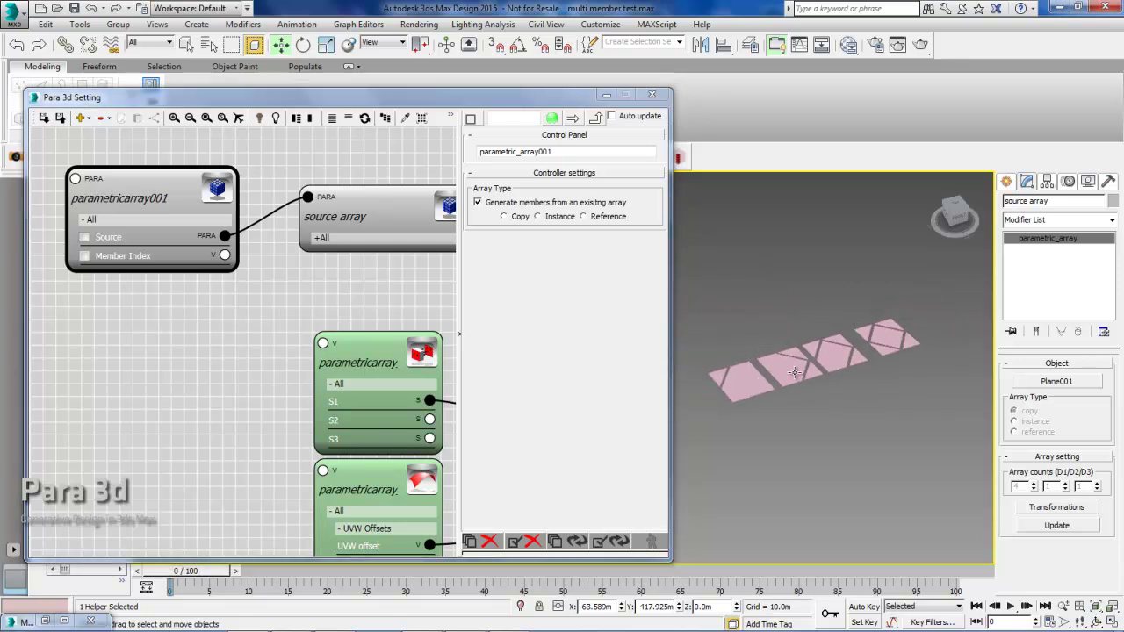
scroll(200, 272, up, 1)
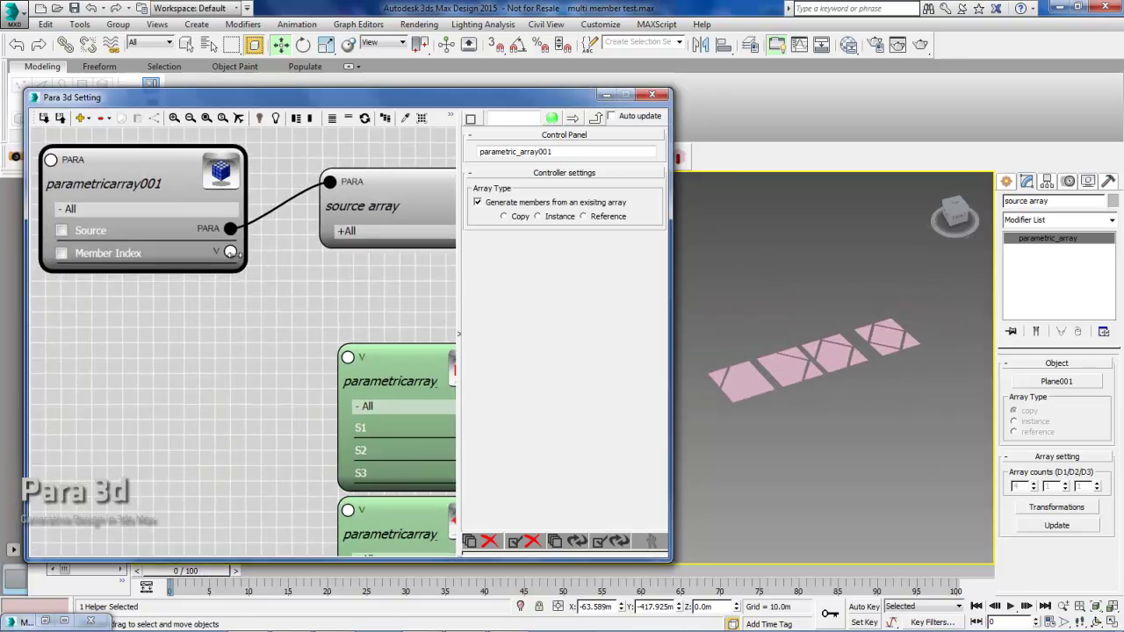
drag(231, 252, 281, 319)
scroll(304, 304, down, 2)
middle_drag(295, 344, 272, 306)
scroll(271, 307, up, 1)
drag(281, 318, 315, 305)
middle_drag(341, 269, 238, 221)
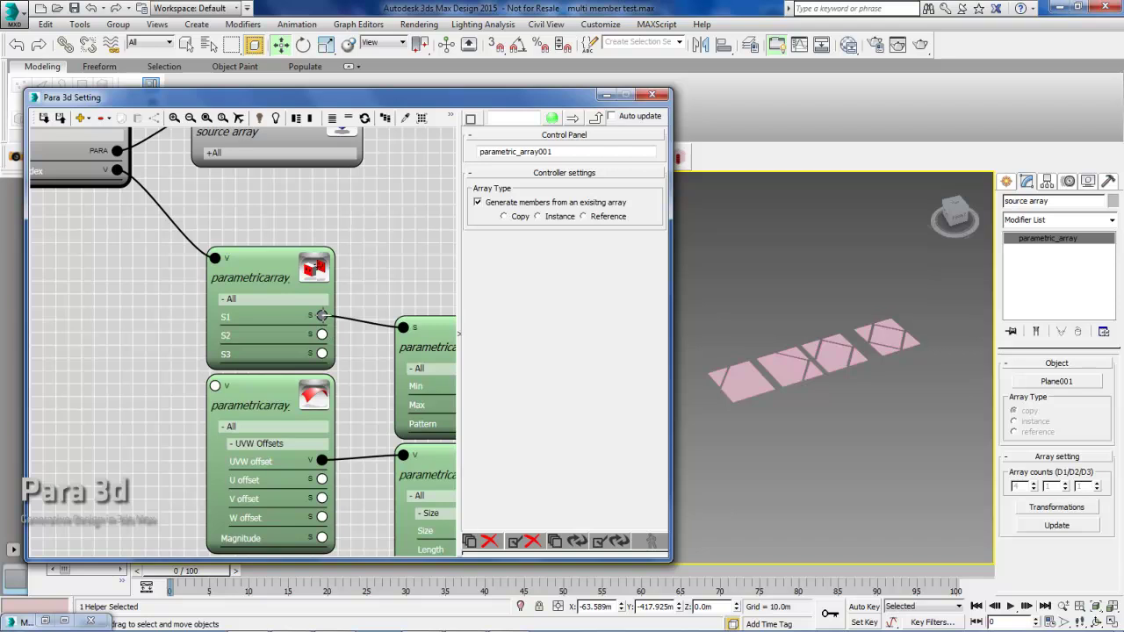
- Disconnect the controller linked to S1 of the Convert node and move the Convert node just below the source array node
drag(322, 316, 360, 304)
click(284, 281)
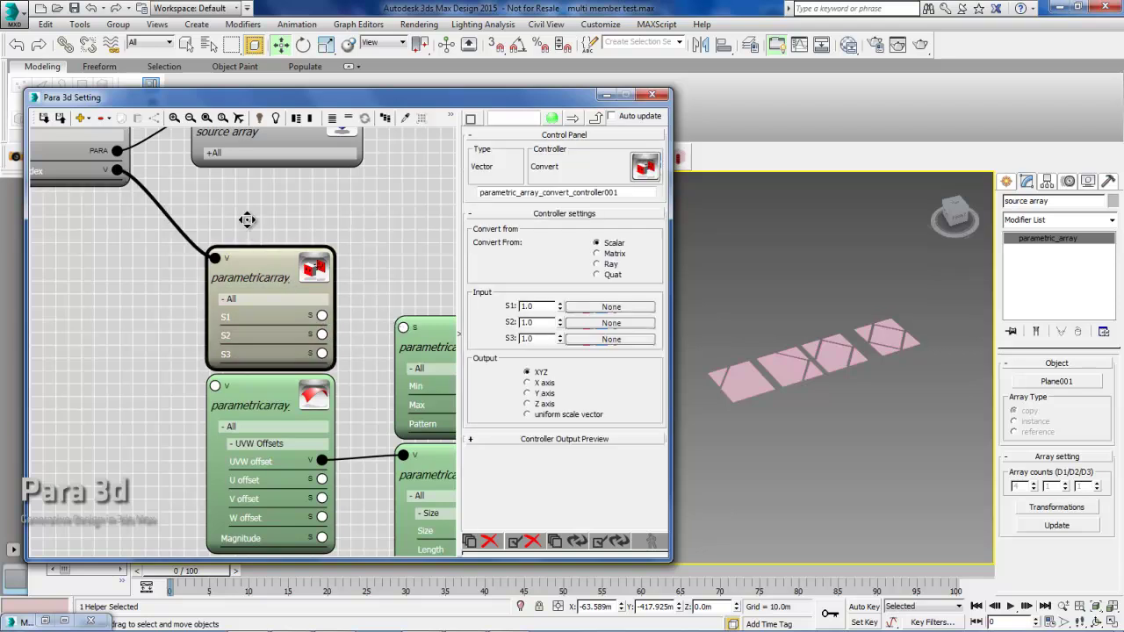
middle_drag(247, 219, 291, 280)
scroll(291, 281, down, 1)
drag(311, 332, 288, 278)
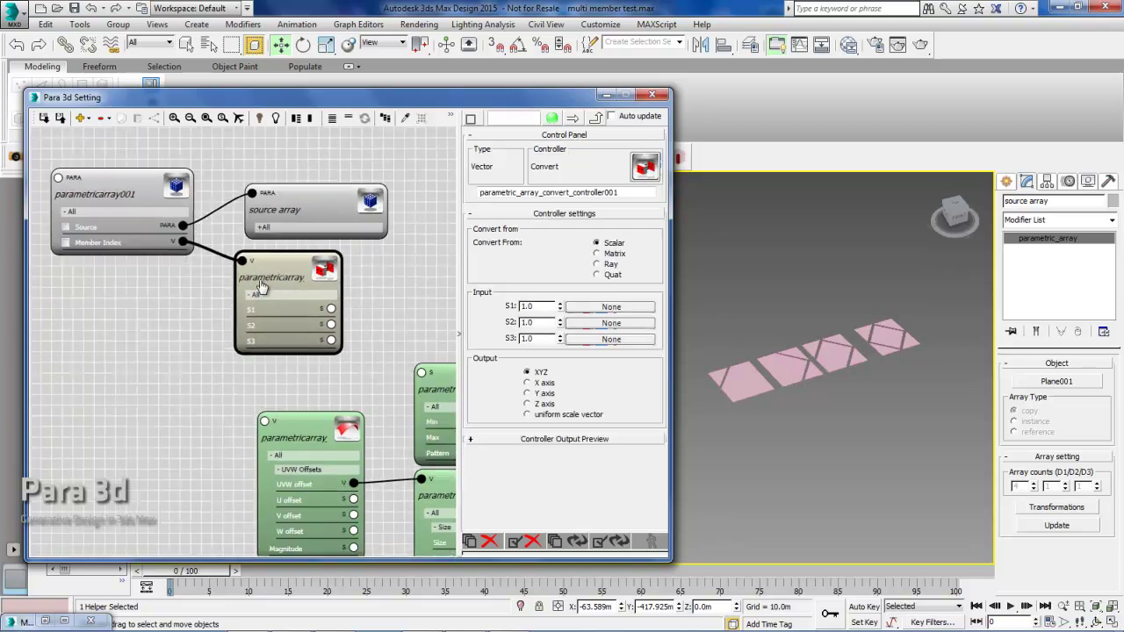
- Review the settings of the Convert, parametricarray001 and source array nodes, and select the first tile, Plane001
scroll(260, 285, up, 1)
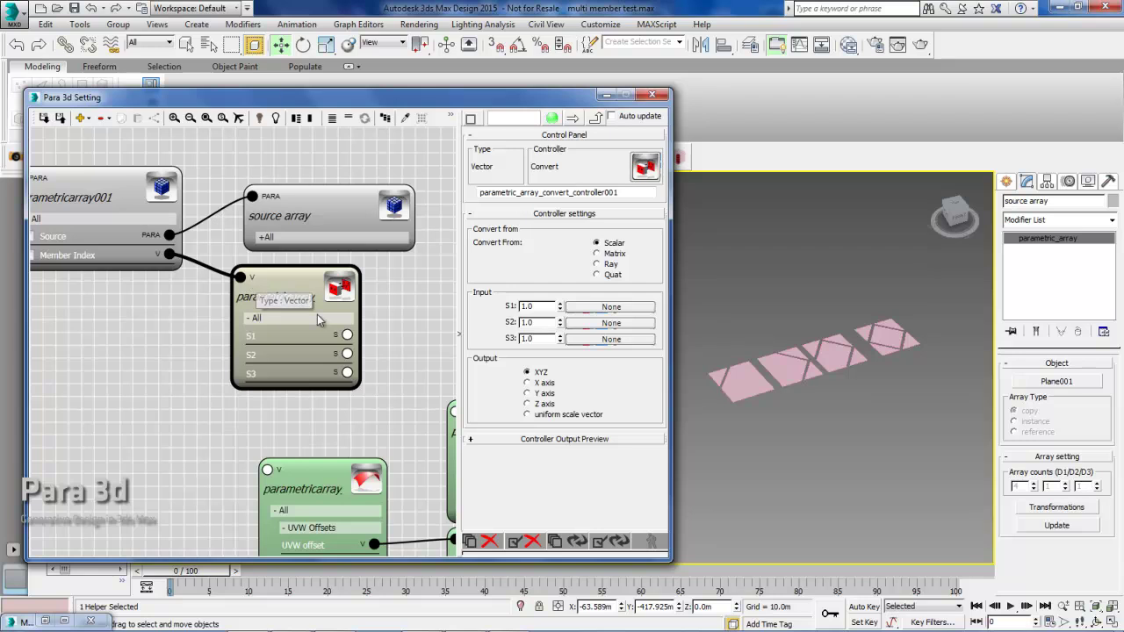
click(523, 323)
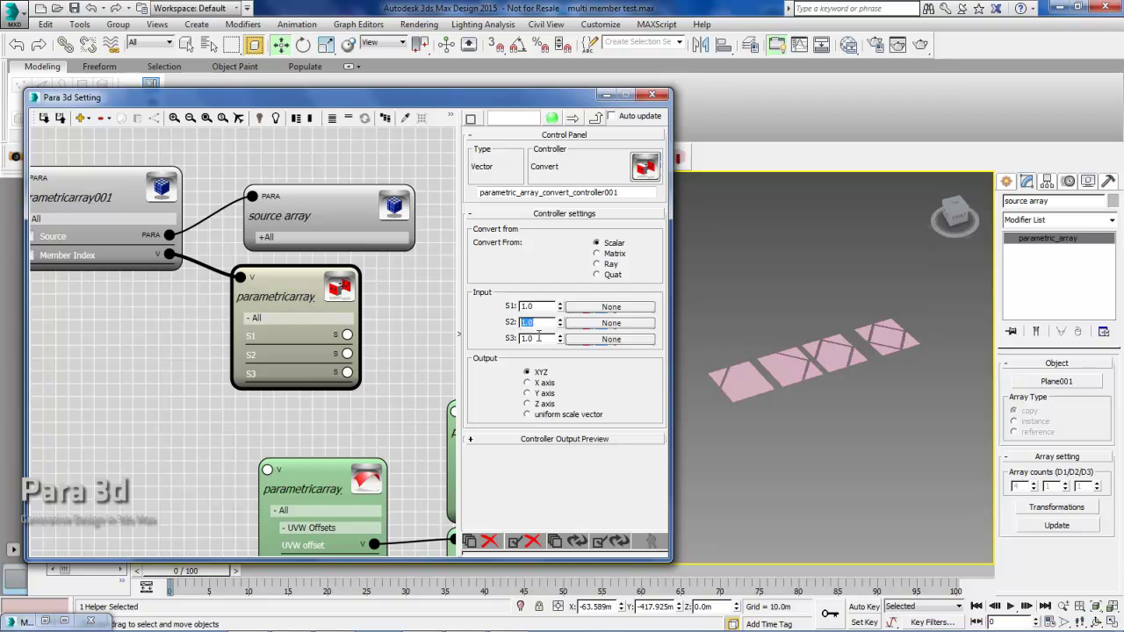
middle_drag(97, 269, 146, 281)
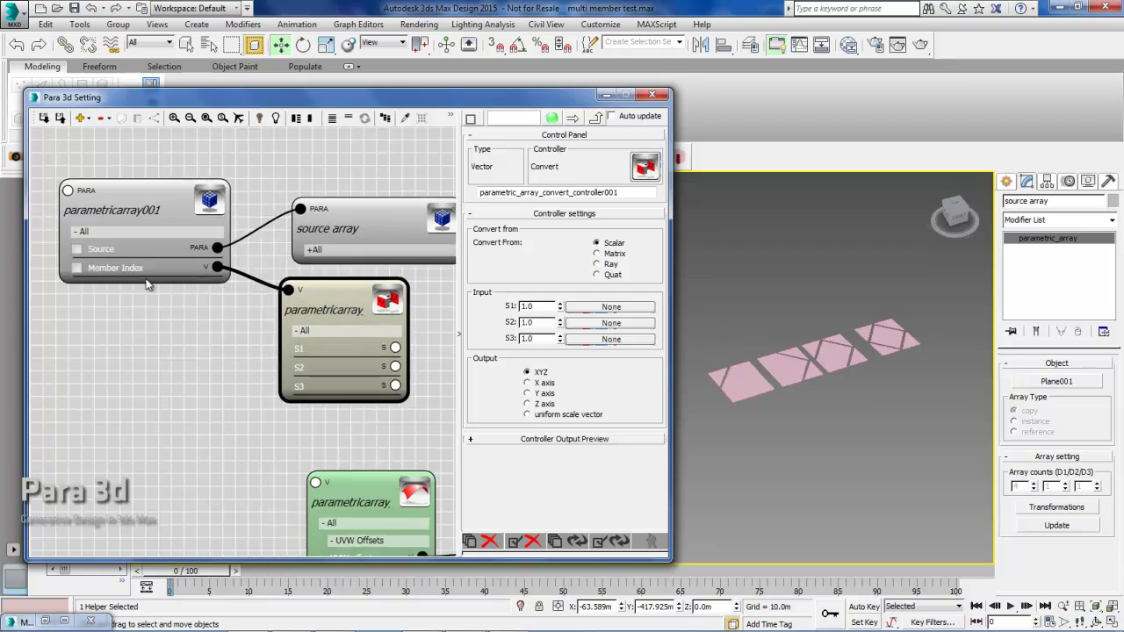
click(117, 224)
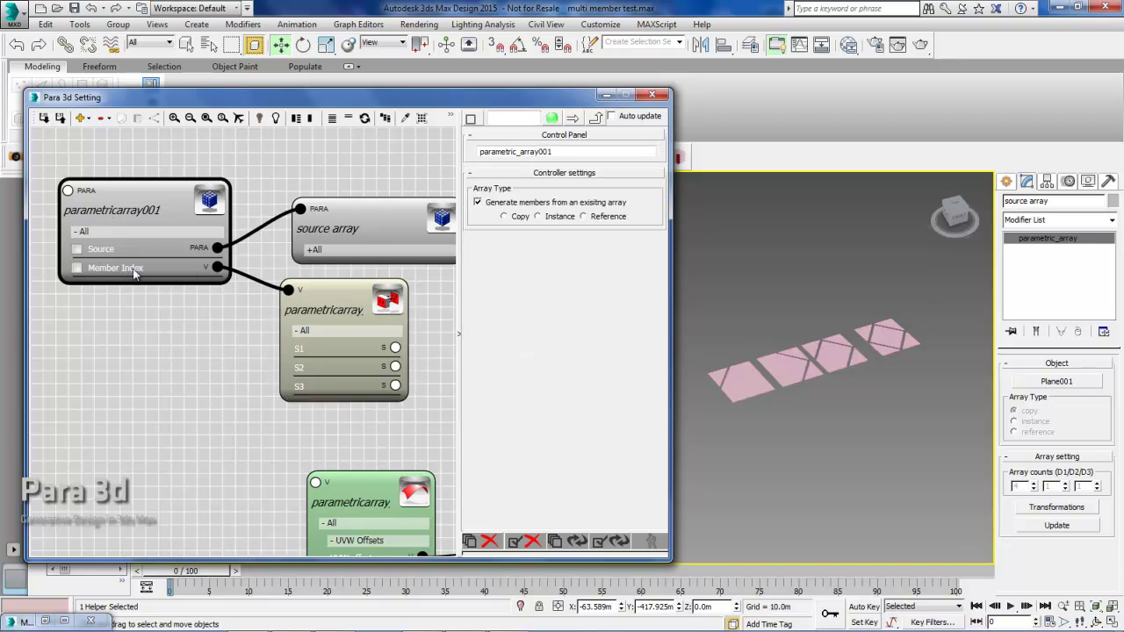
click(354, 234)
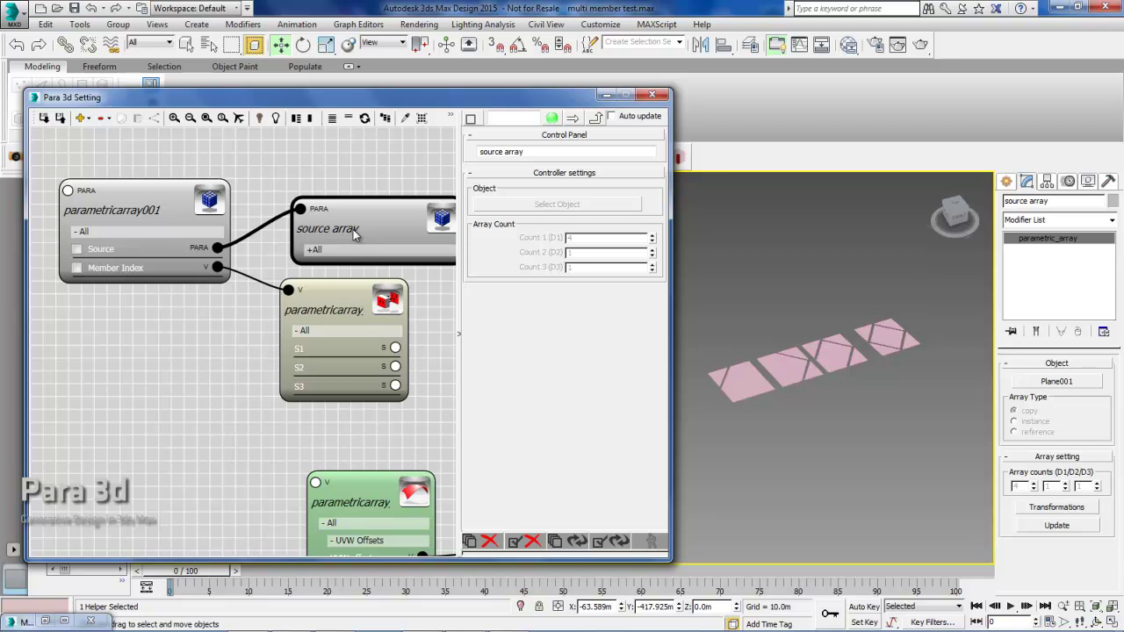
click(781, 376)
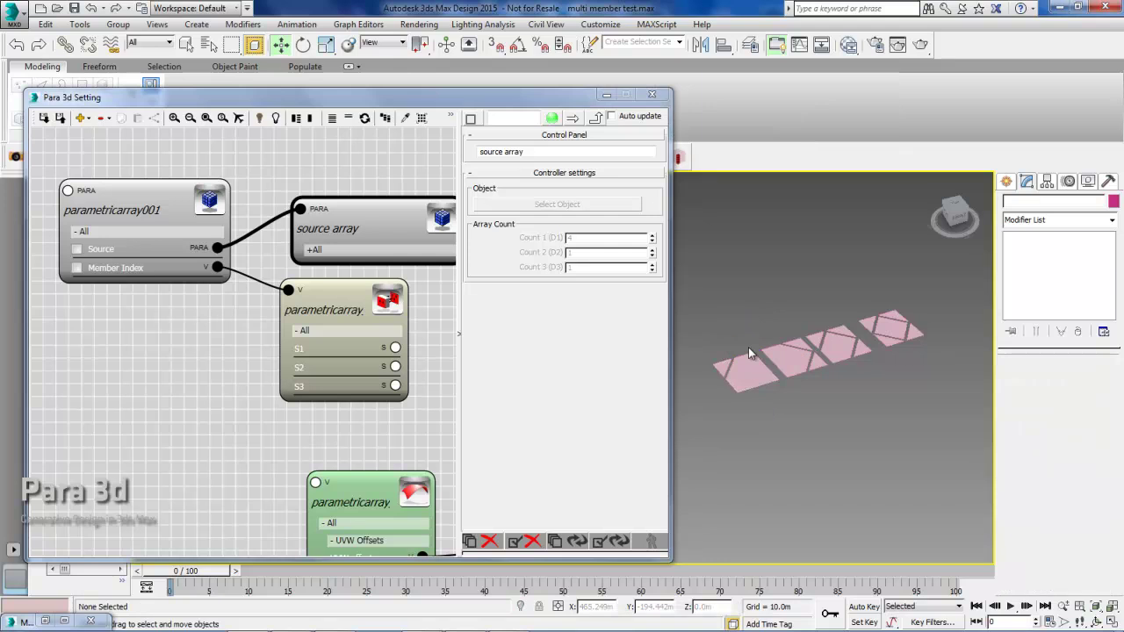
click(254, 102)
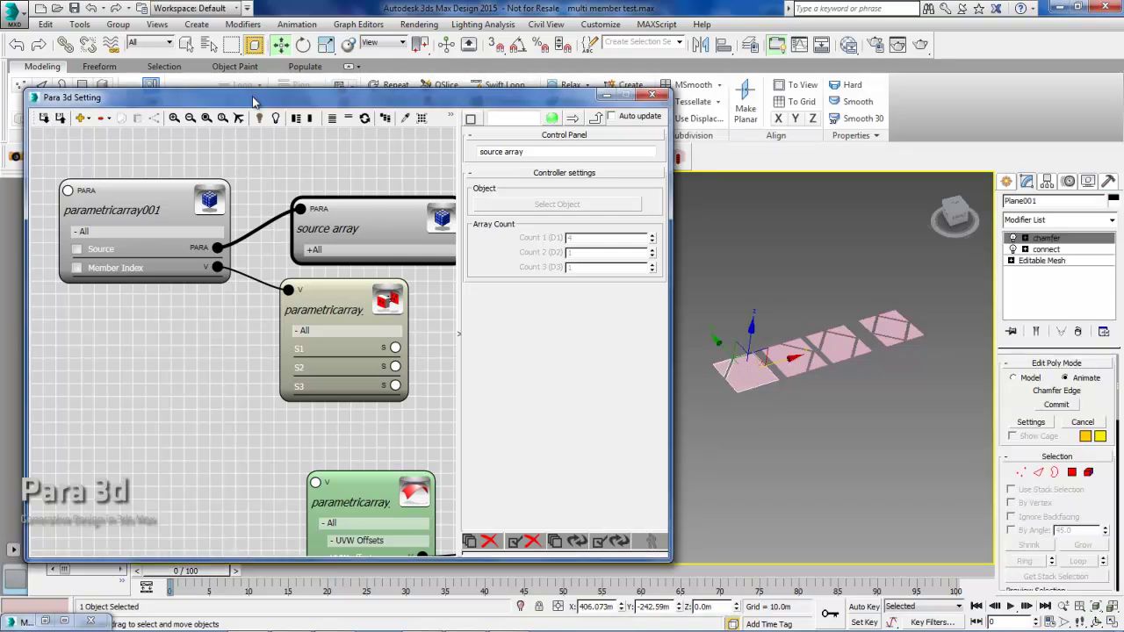
- Set parametricarray001 to generate its members as copies of the source array and regenerate the members
drag(253, 98, 251, 117)
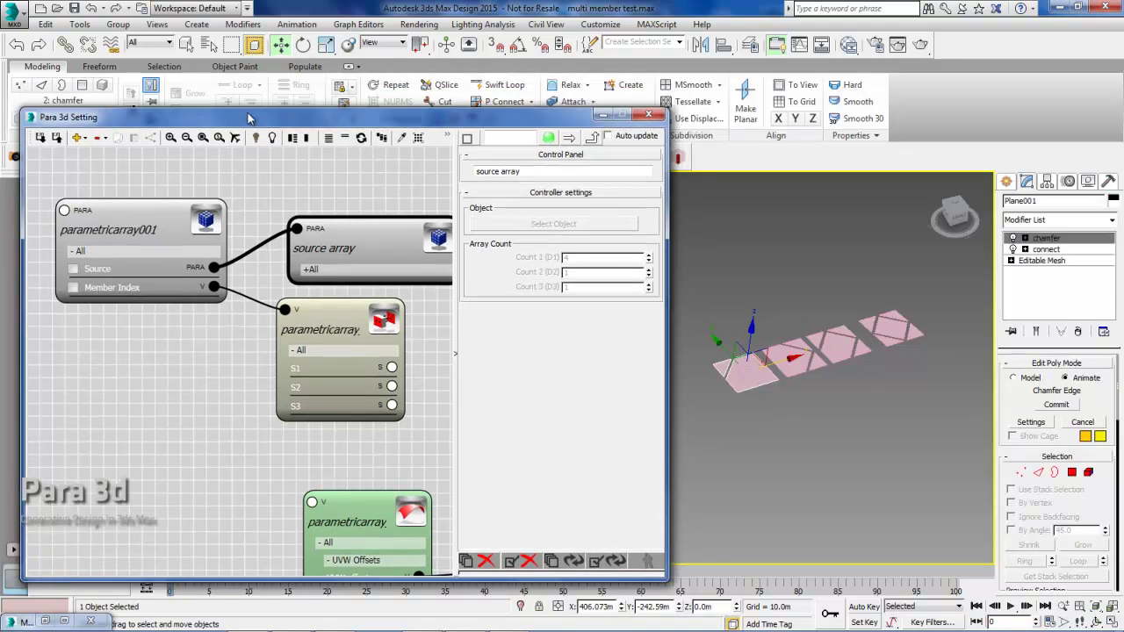
click(174, 225)
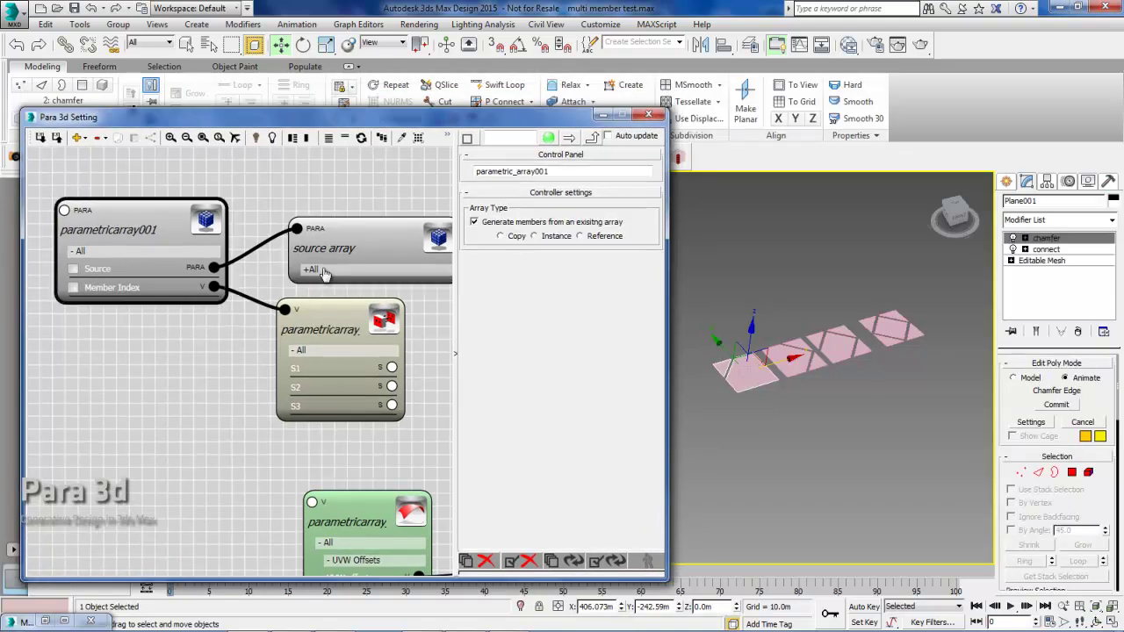
click(504, 238)
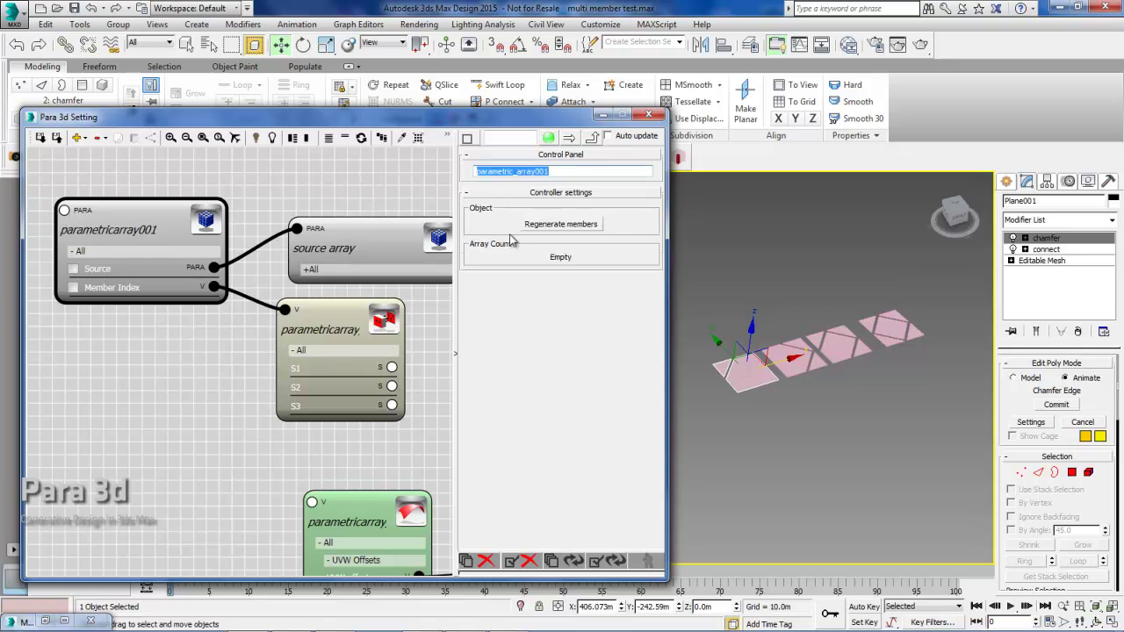
drag(439, 117, 442, 99)
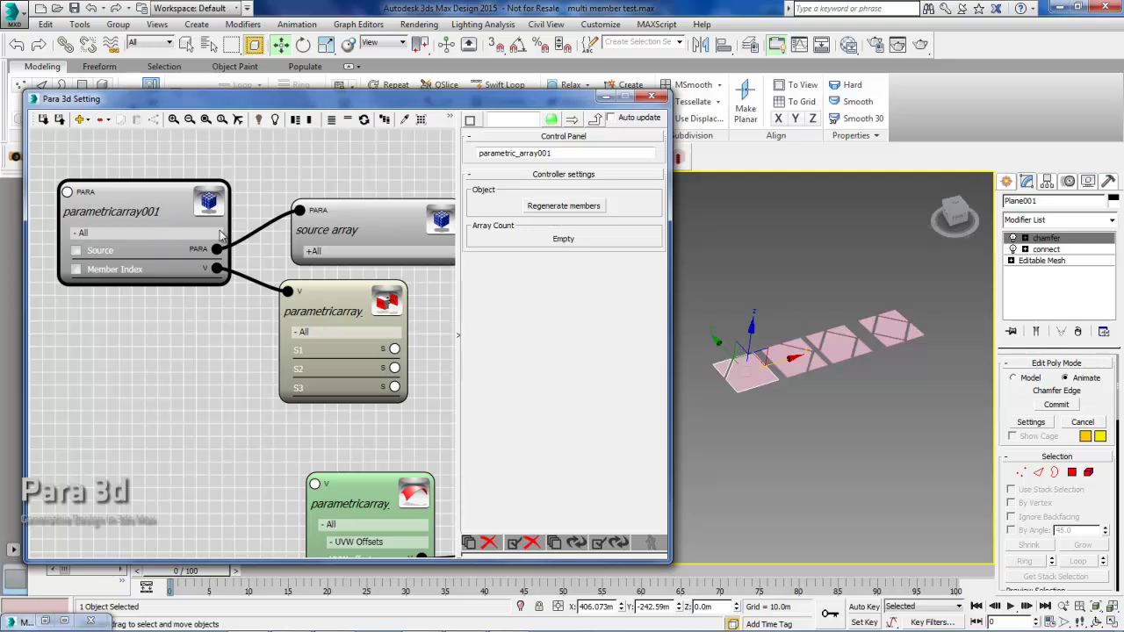
click(549, 211)
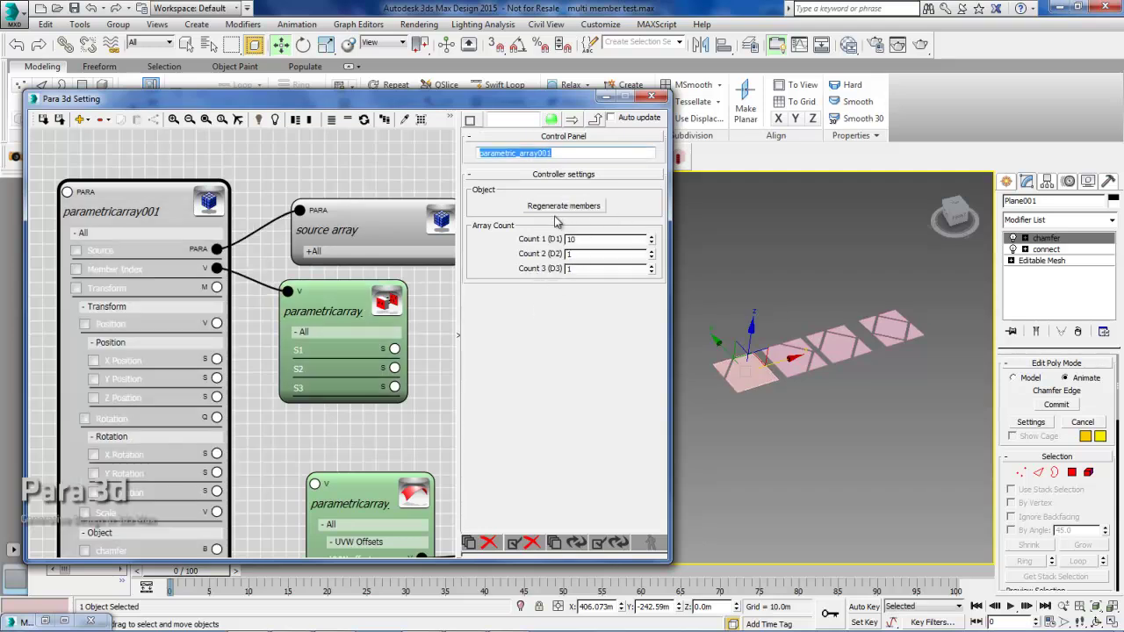
- Select all members of parametricarray001 and move them away from the first source tile
click(579, 239)
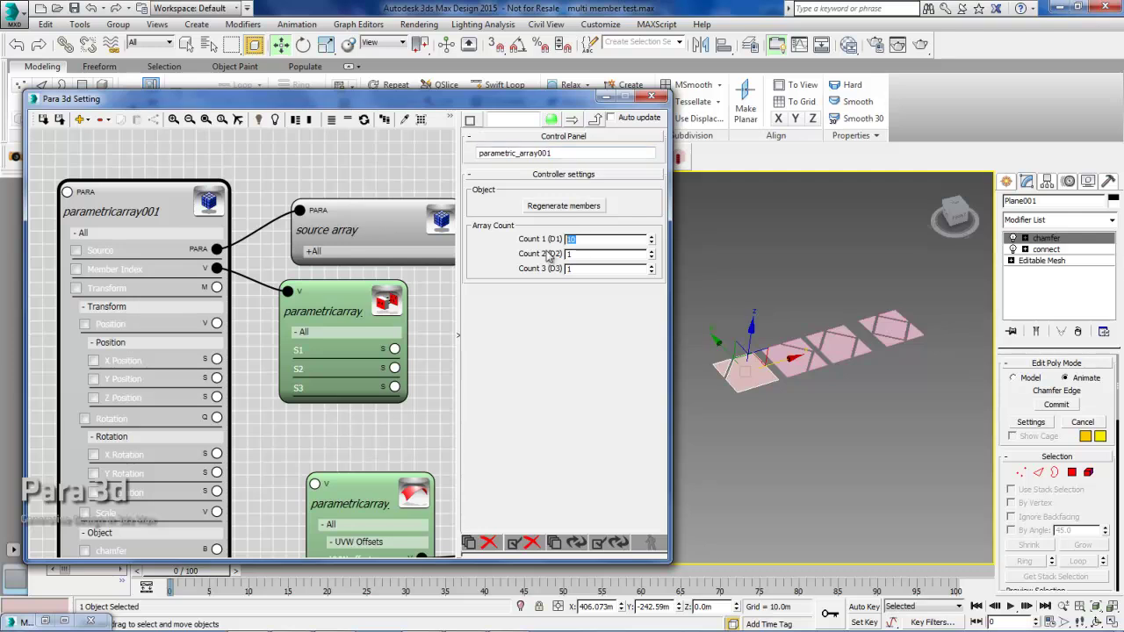
click(579, 253)
click(422, 126)
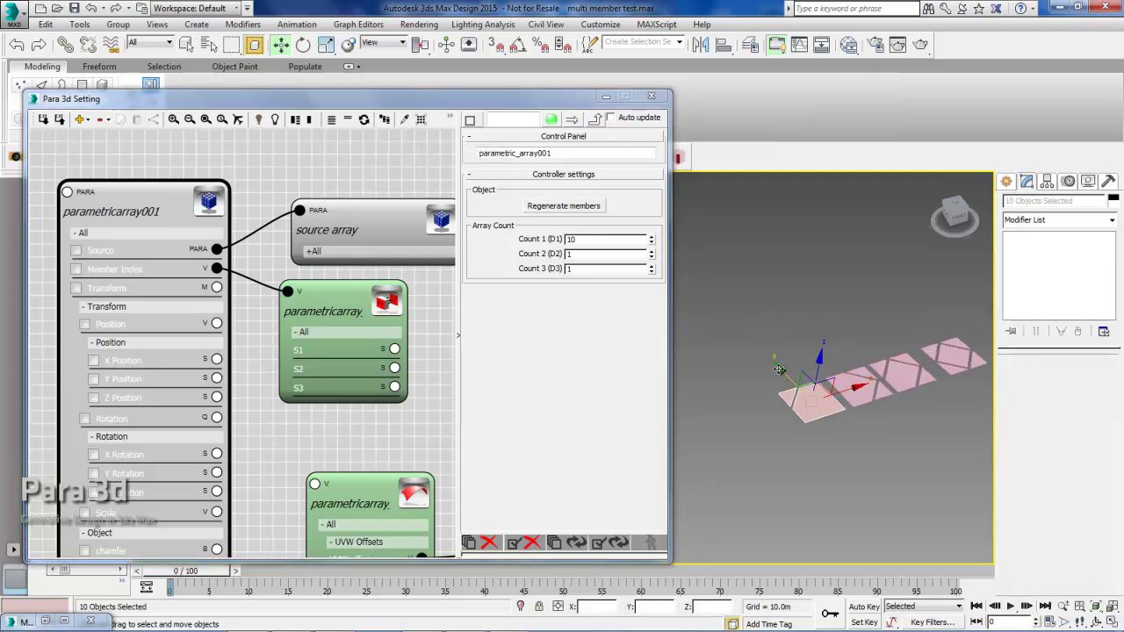
drag(779, 369, 763, 365)
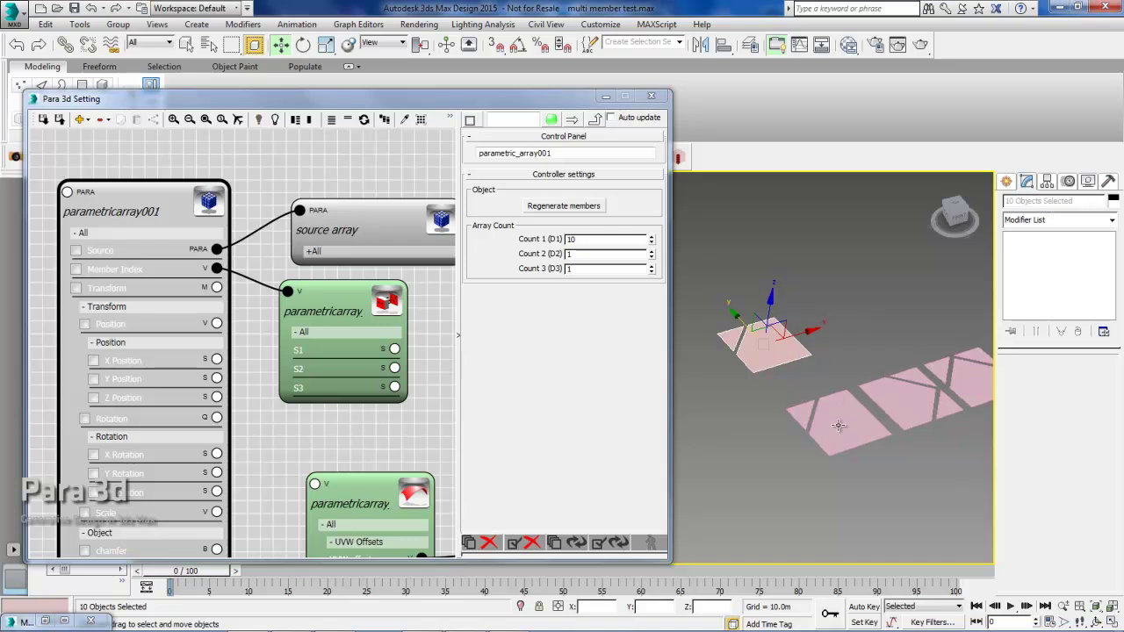
- Set S1 of the Convert node to 2.0 and regenerate the members of parametricarray001
click(342, 335)
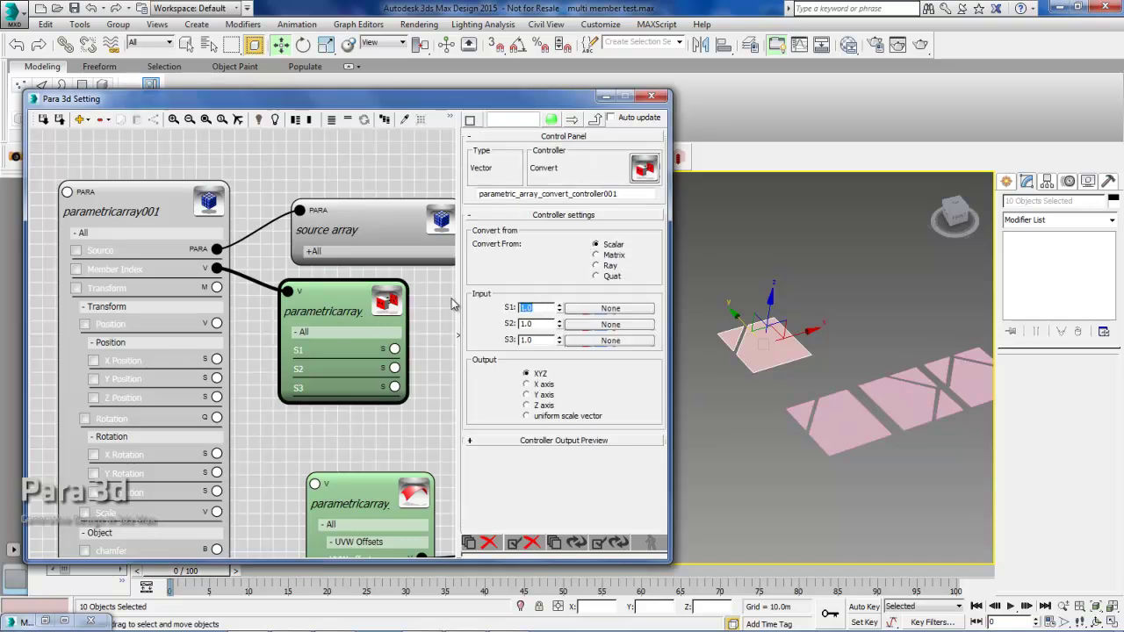
click(133, 215)
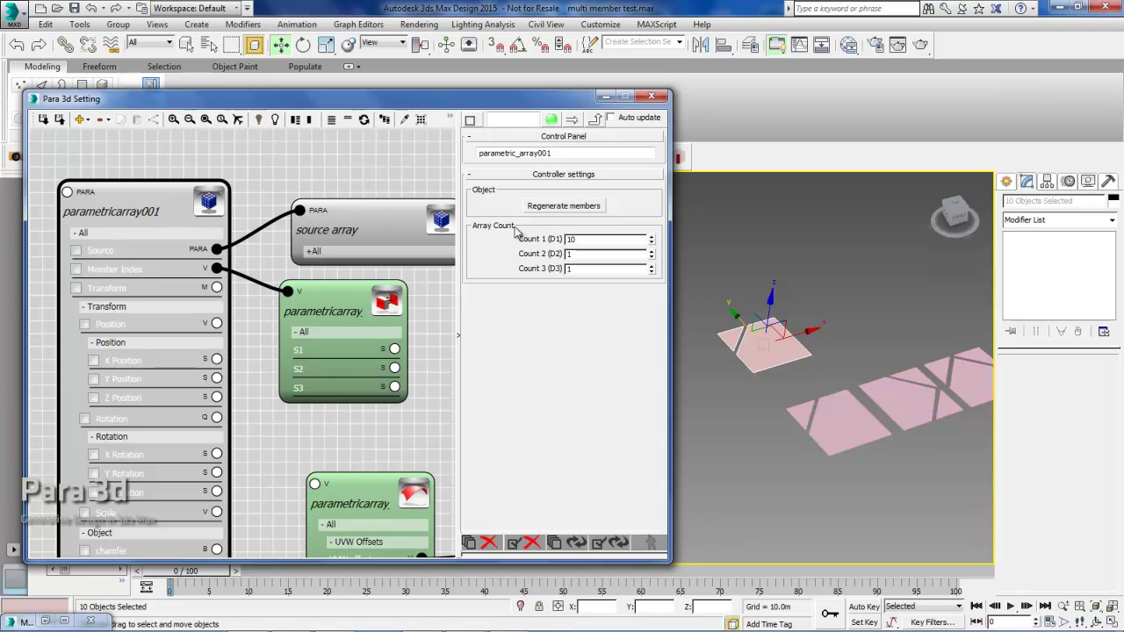
click(550, 207)
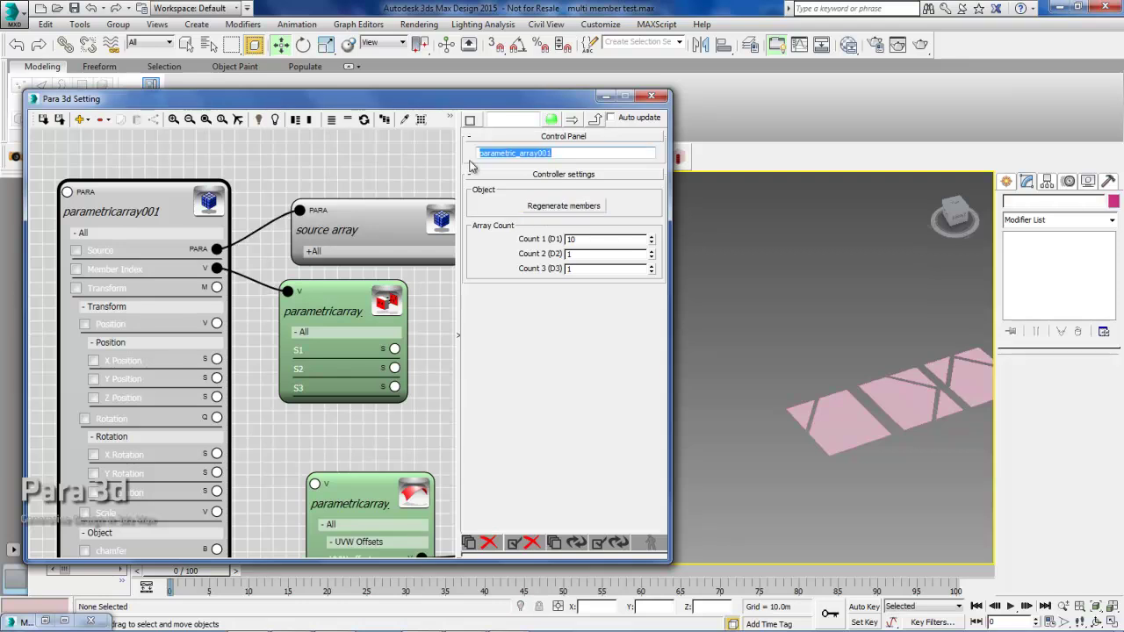
- Select the regenerated array members and move them clear of the second source tile
click(420, 122)
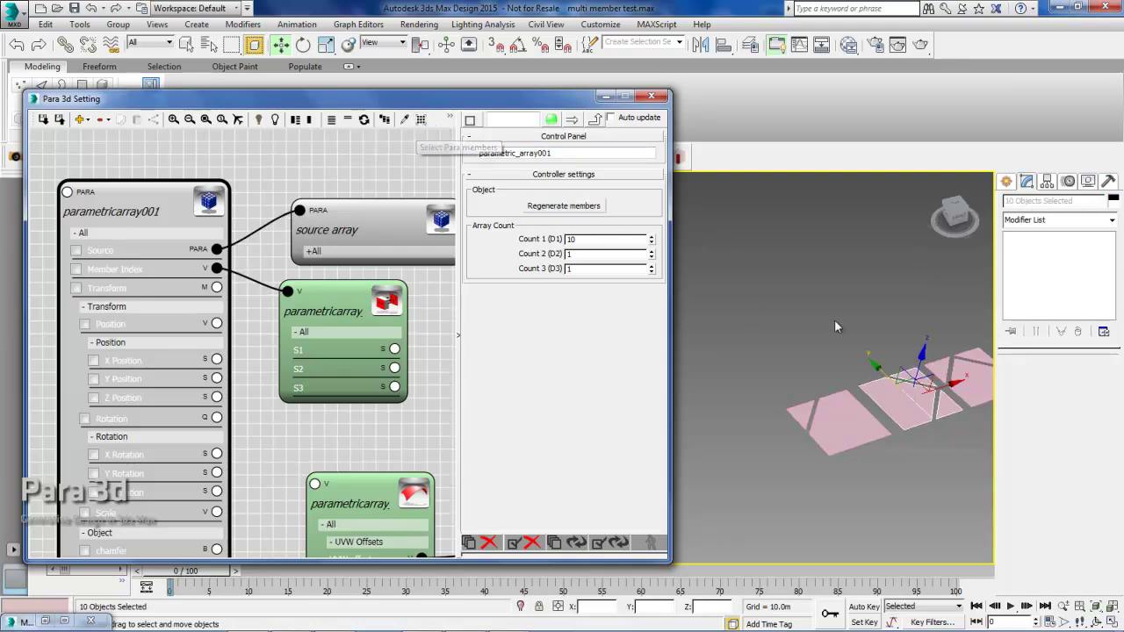
drag(883, 375, 825, 322)
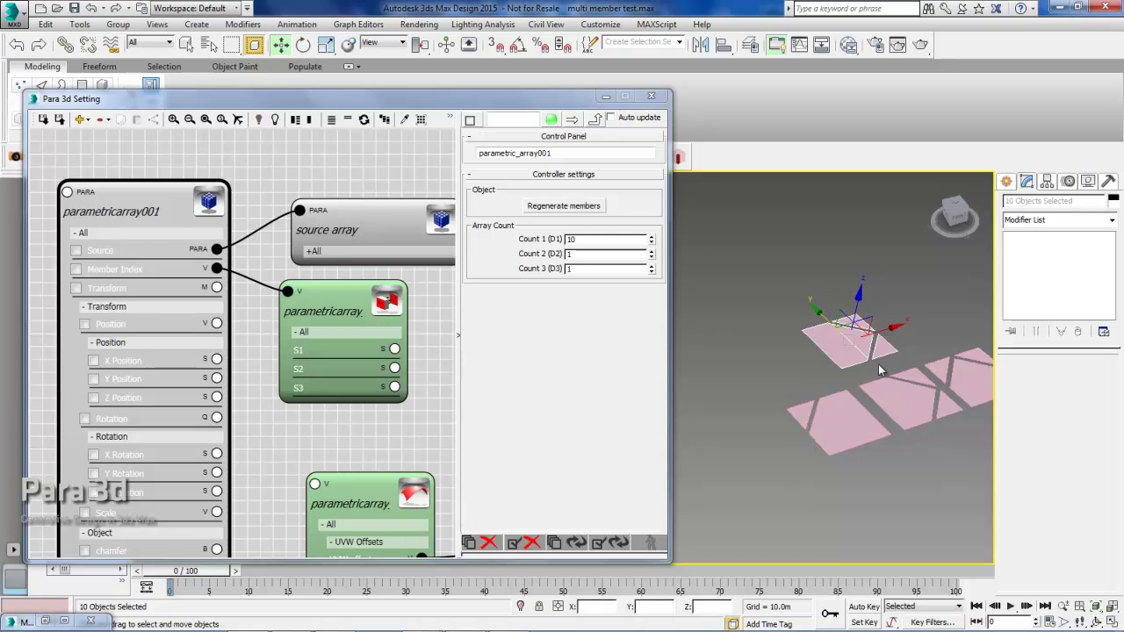
middle_drag(896, 386, 834, 384)
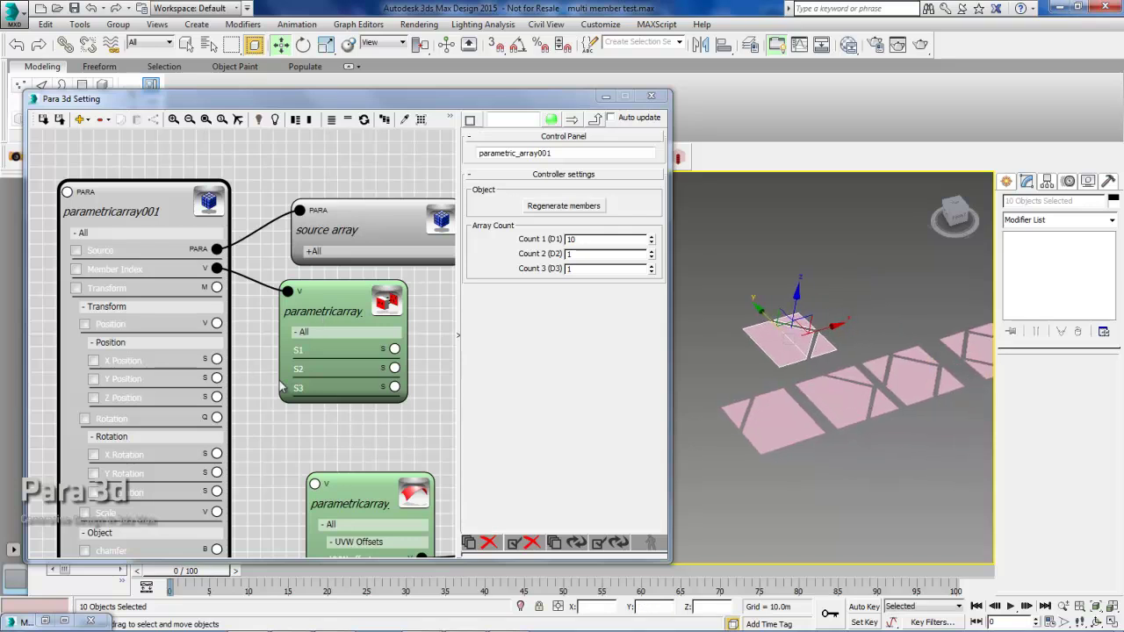
middle_drag(807, 414, 809, 417)
- Set Count 2 (D2) of parametricarray001 to 10
double_click(587, 255)
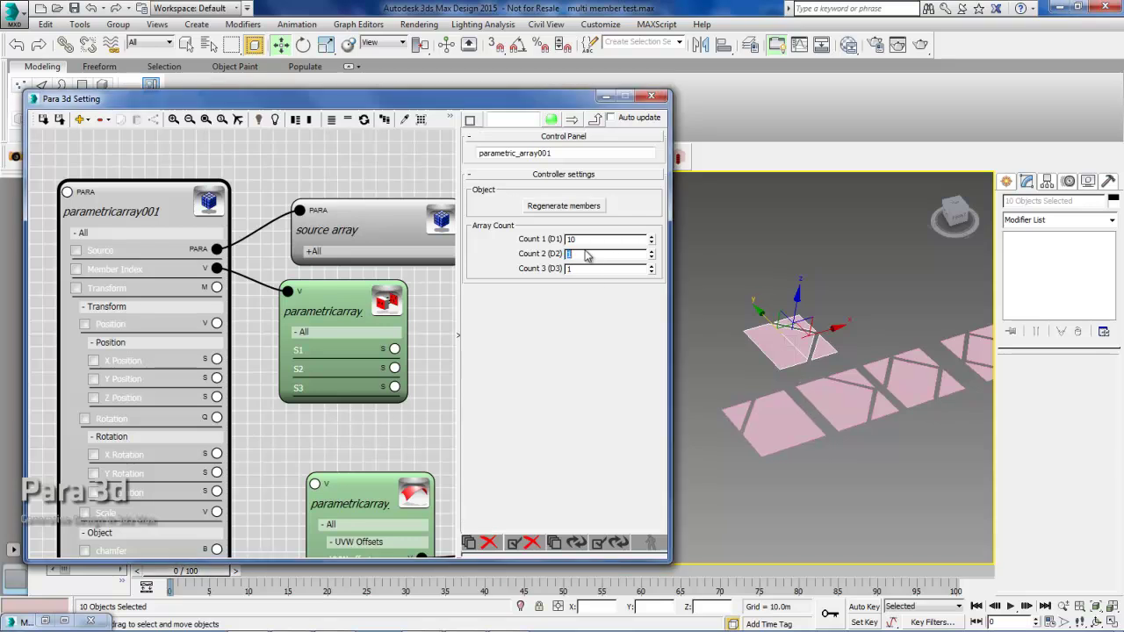
text(10)
key(Return)
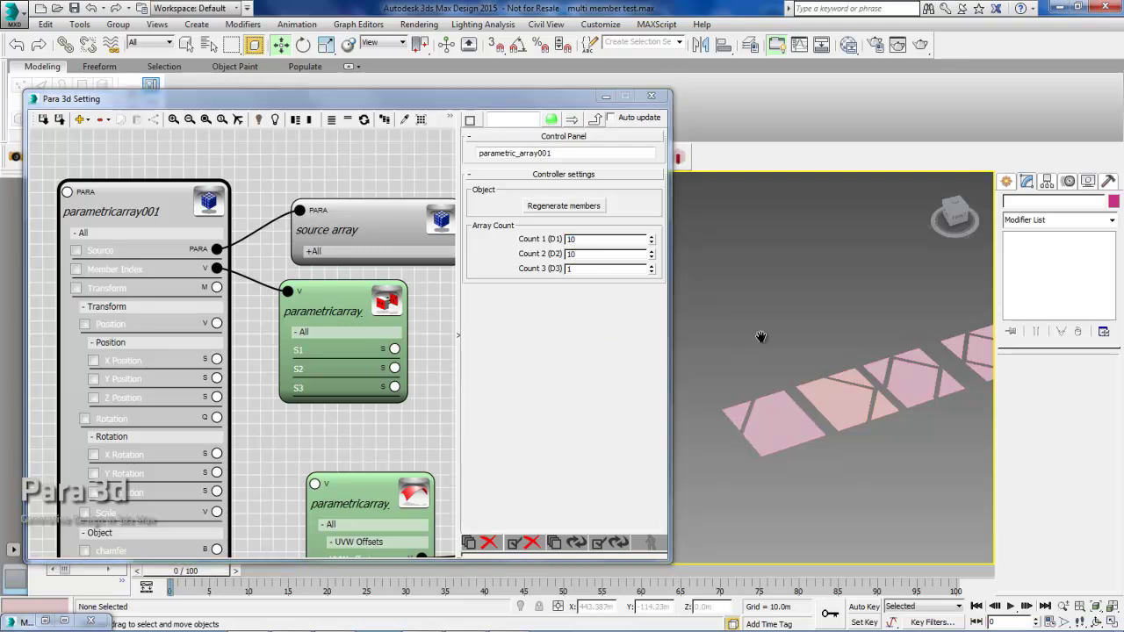
- Collapse the Transform, chamfer and connect groups of the parametricarray001 node and expand its Master Point Controller vertices
scroll(777, 337, down, 5)
middle_drag(748, 356, 764, 340)
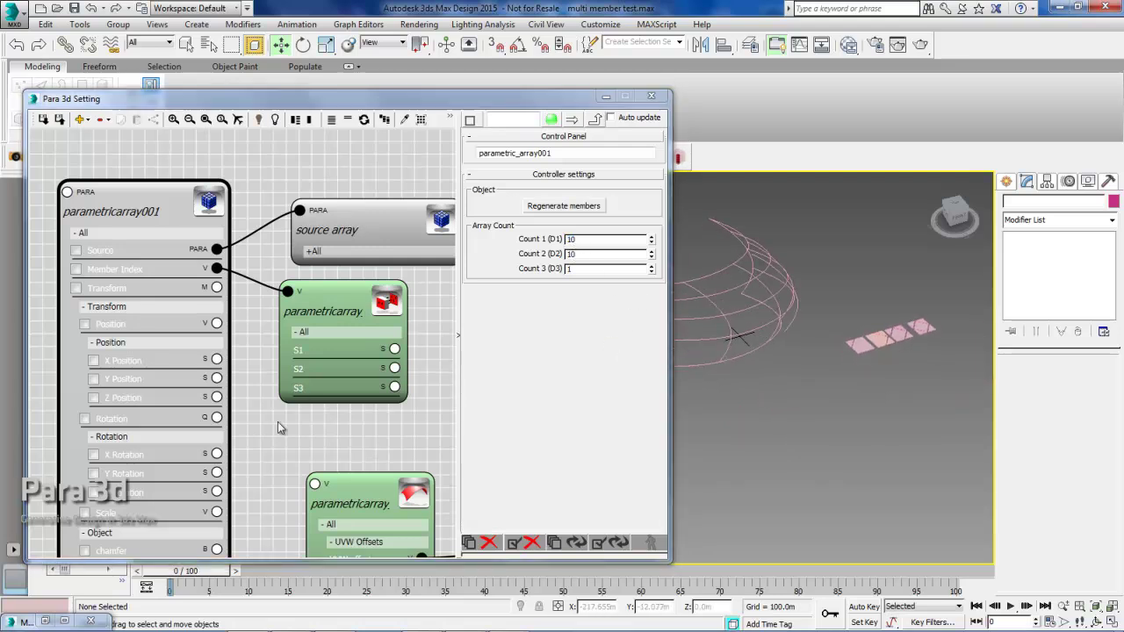
middle_drag(277, 418, 273, 342)
scroll(268, 378, down, 3)
middle_drag(268, 391, 269, 343)
scroll(268, 343, down, 1)
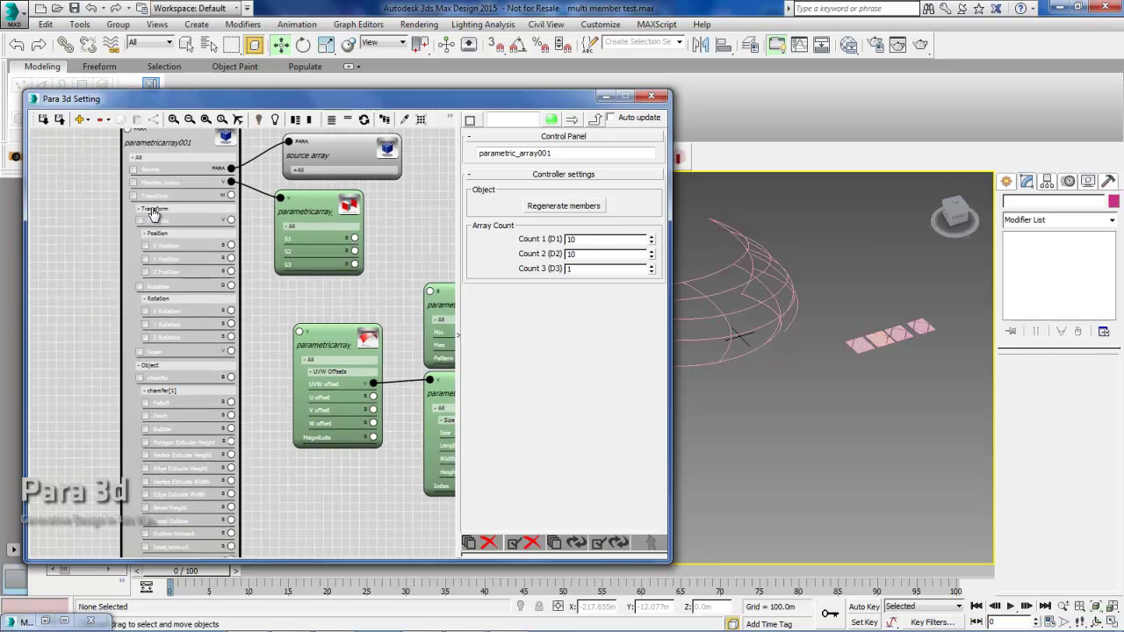
click(151, 214)
click(156, 223)
click(157, 223)
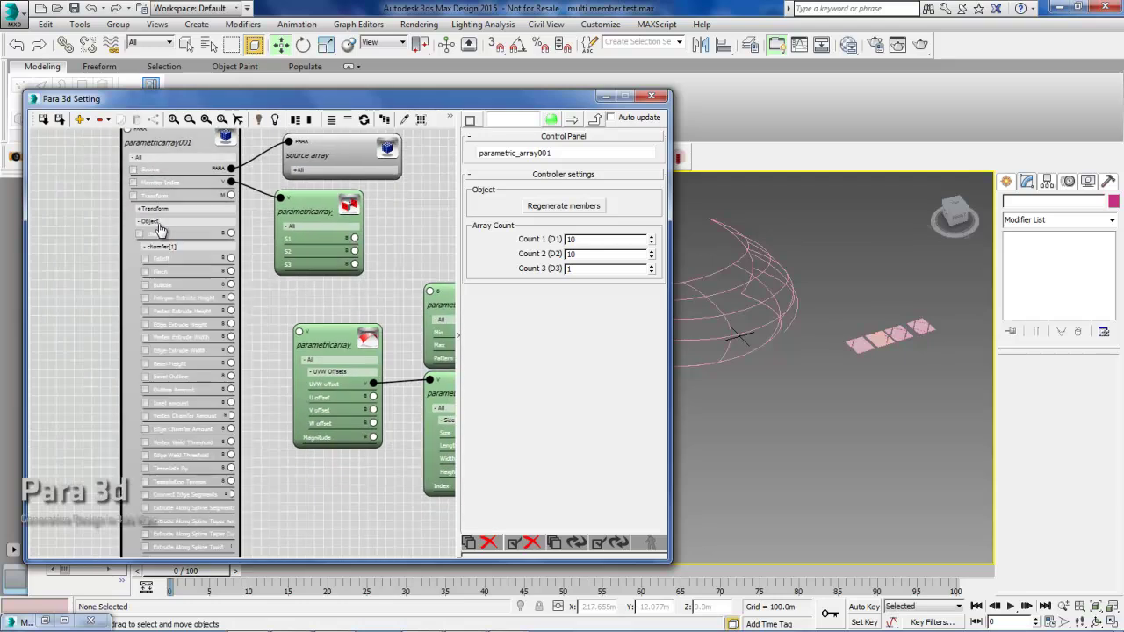
click(167, 248)
click(167, 273)
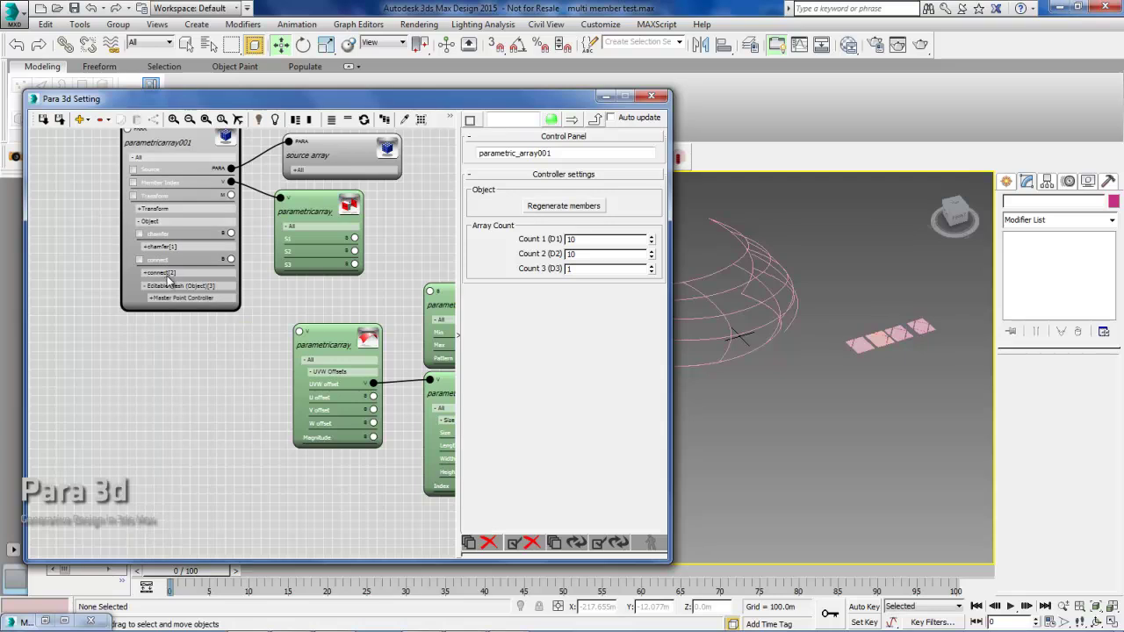
scroll(173, 338, up, 2)
click(176, 347)
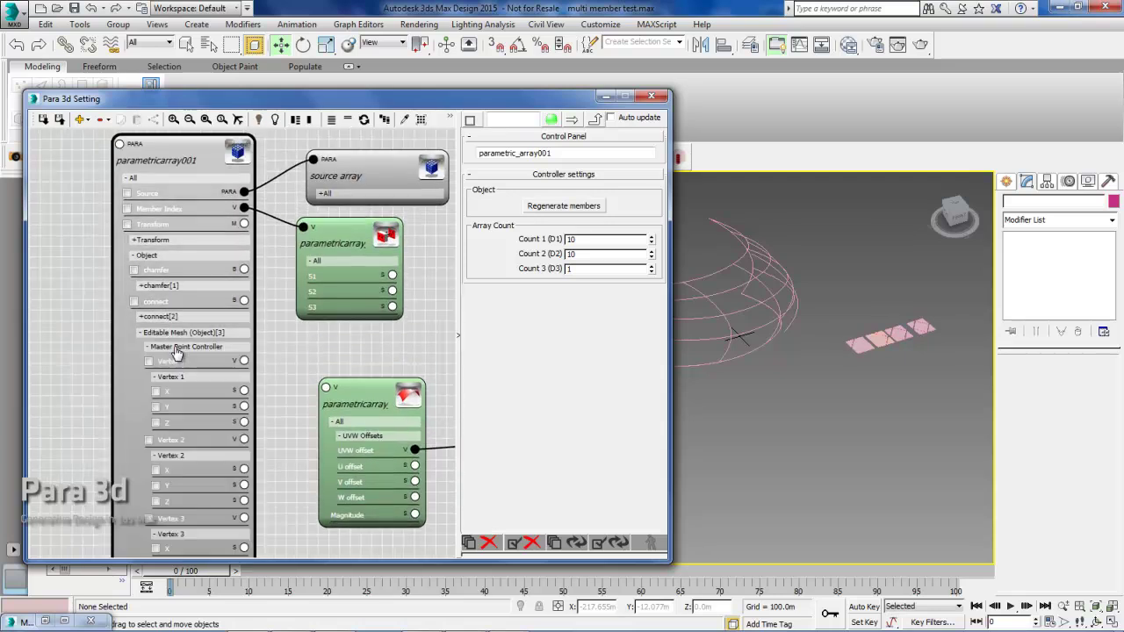
scroll(195, 260, down, 4)
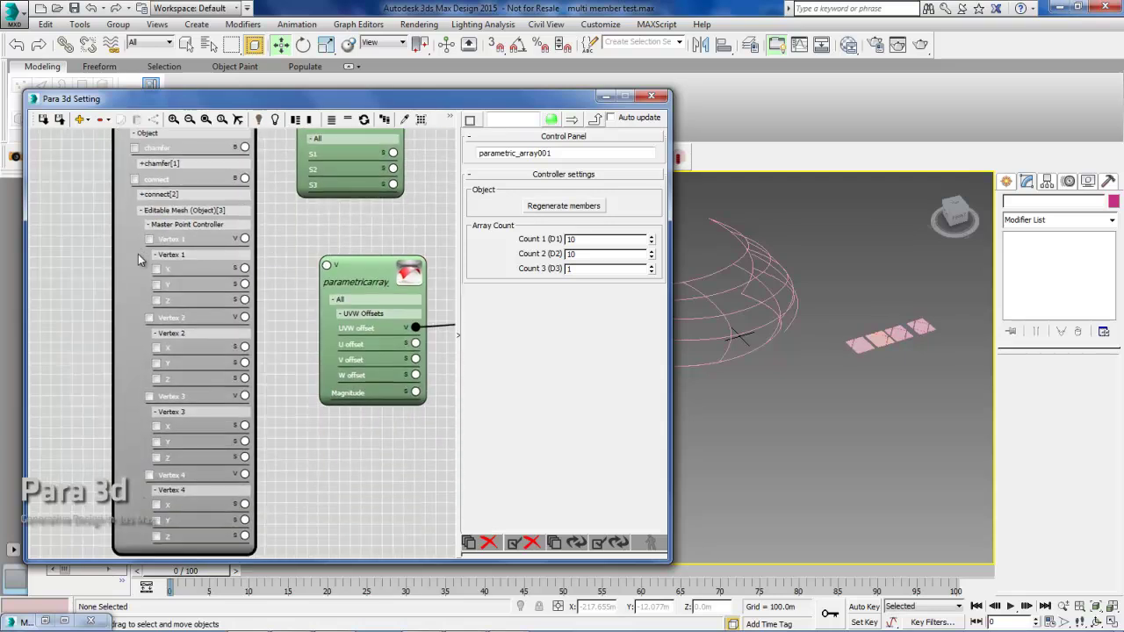
- Link Vertex 1, Vertex 2, Vertex 3 and Vertex 4 of parametricarray001 to the Surface Controller node
drag(325, 264, 244, 238)
drag(326, 265, 244, 316)
drag(325, 265, 272, 390)
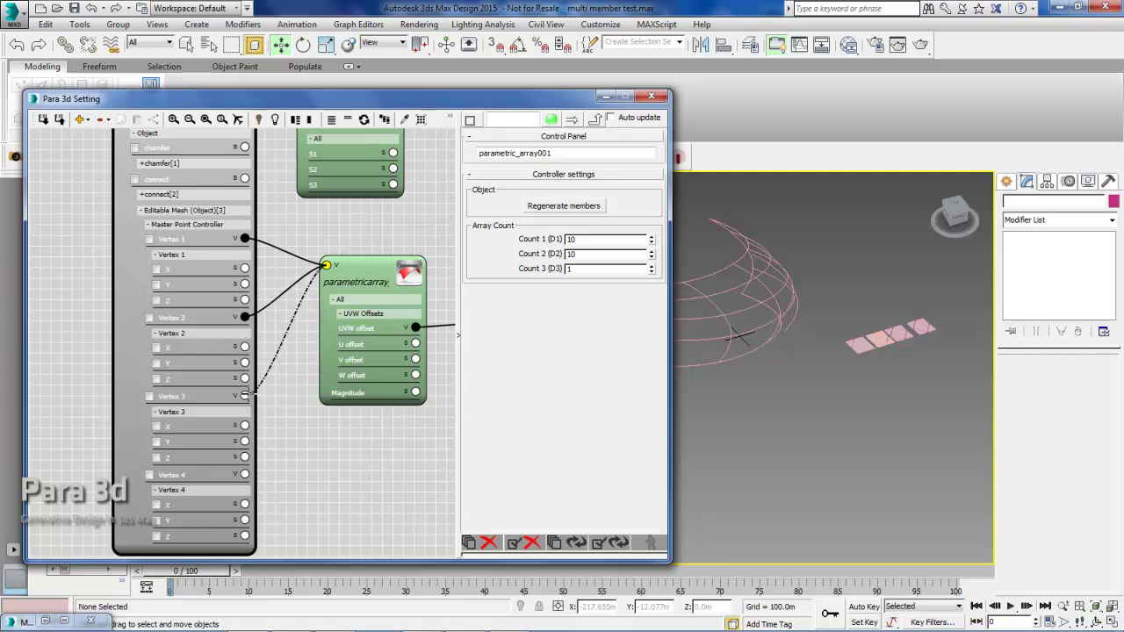
click(245, 396)
drag(246, 474, 245, 474)
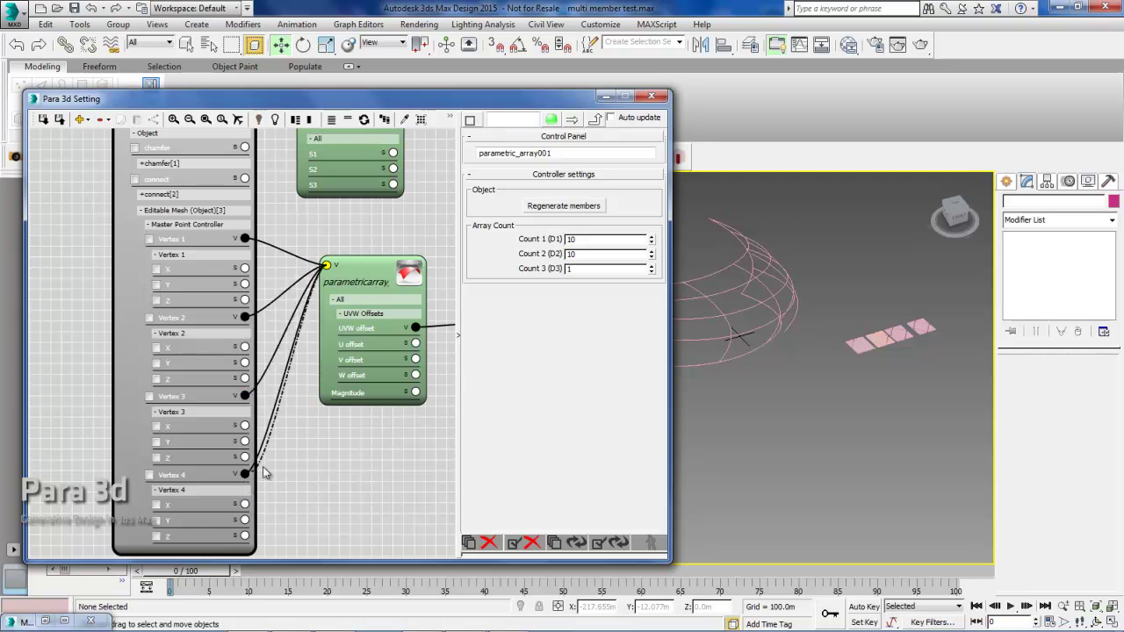
- Update the array from the Surface Controller node so the tiles follow the surface, and select one tile
click(367, 285)
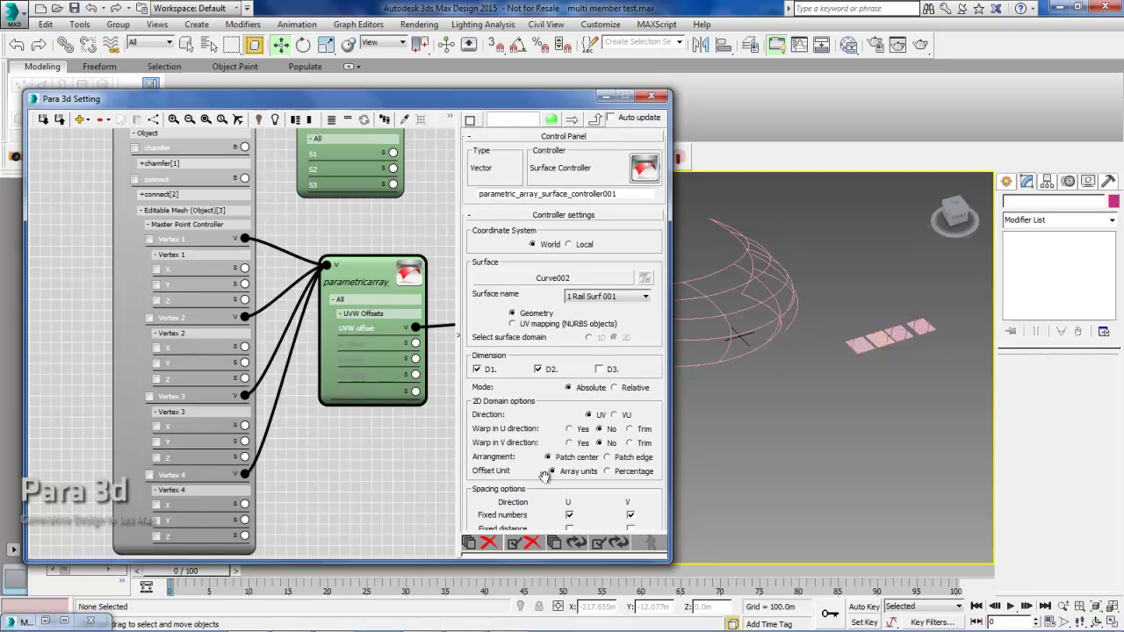
click(610, 542)
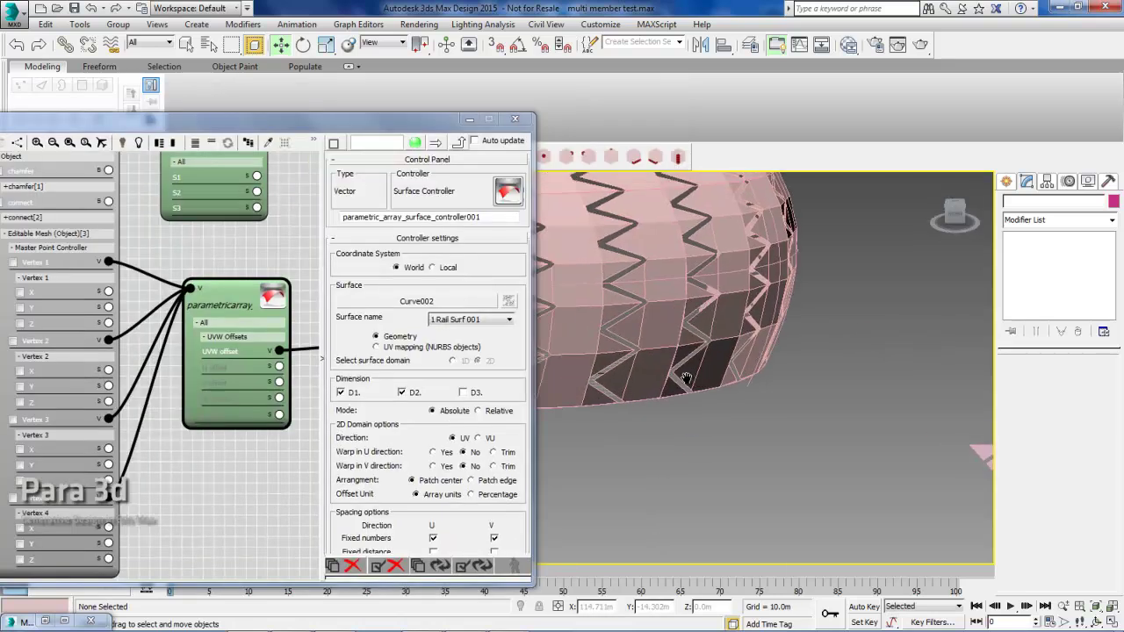
scroll(658, 331, down, 3)
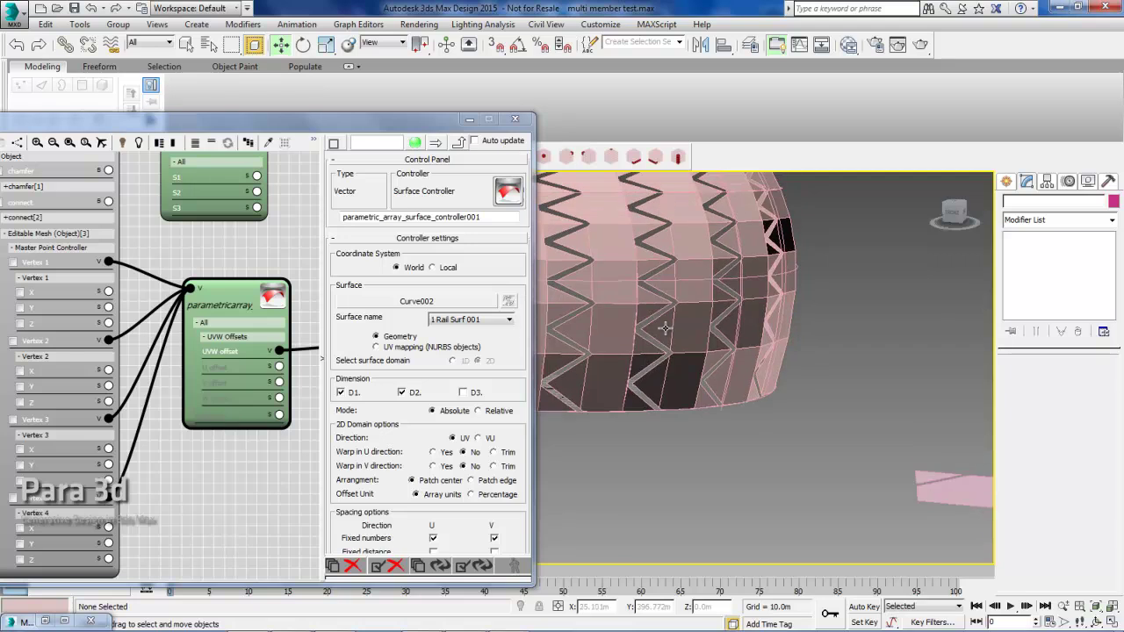
click(667, 325)
middle_drag(748, 406, 809, 423)
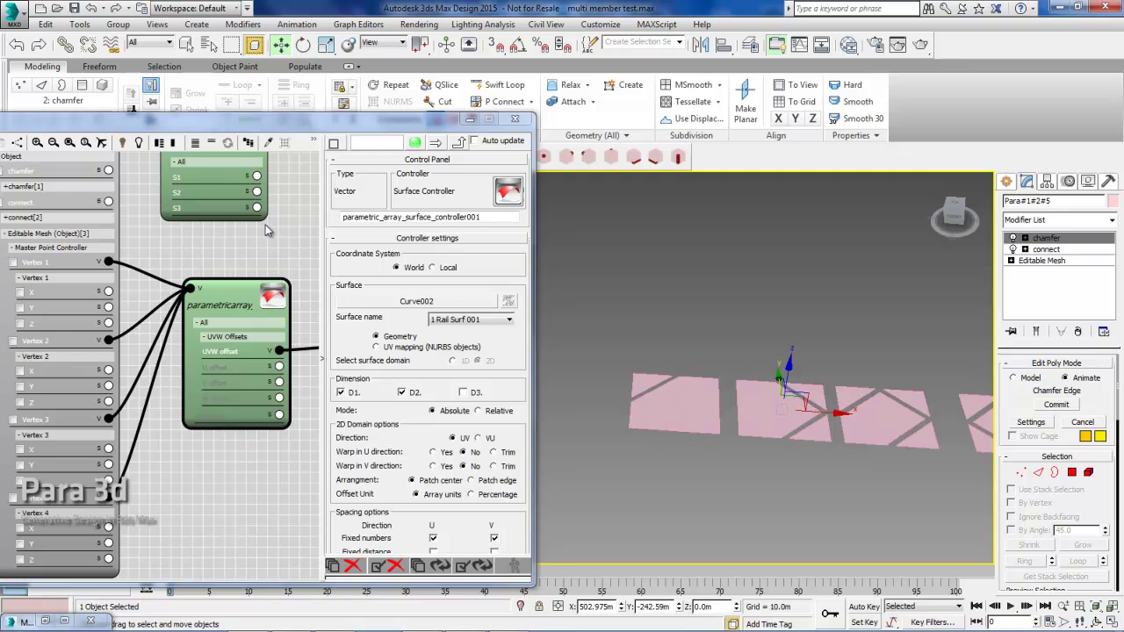
- Review the Convert node's S1, S2 and S3 inputs against the source tiles and view the controllers available for S1
middle_drag(265, 225, 251, 333)
scroll(263, 308, down, 1)
middle_drag(282, 291, 271, 293)
scroll(263, 292, up, 1)
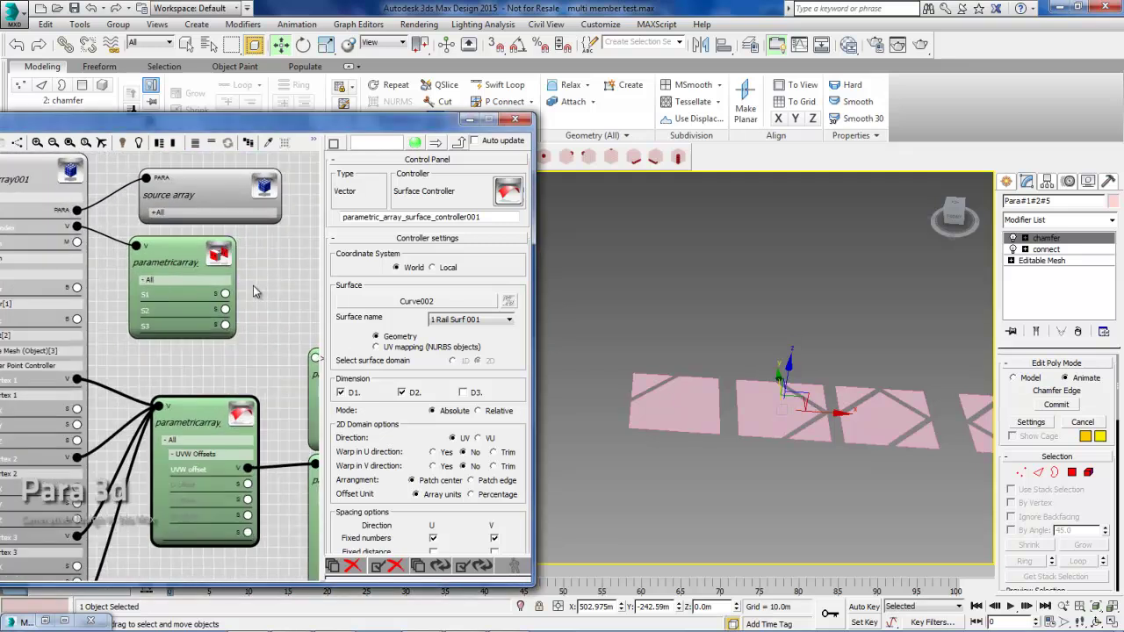
click(183, 267)
scroll(245, 281, up, 2)
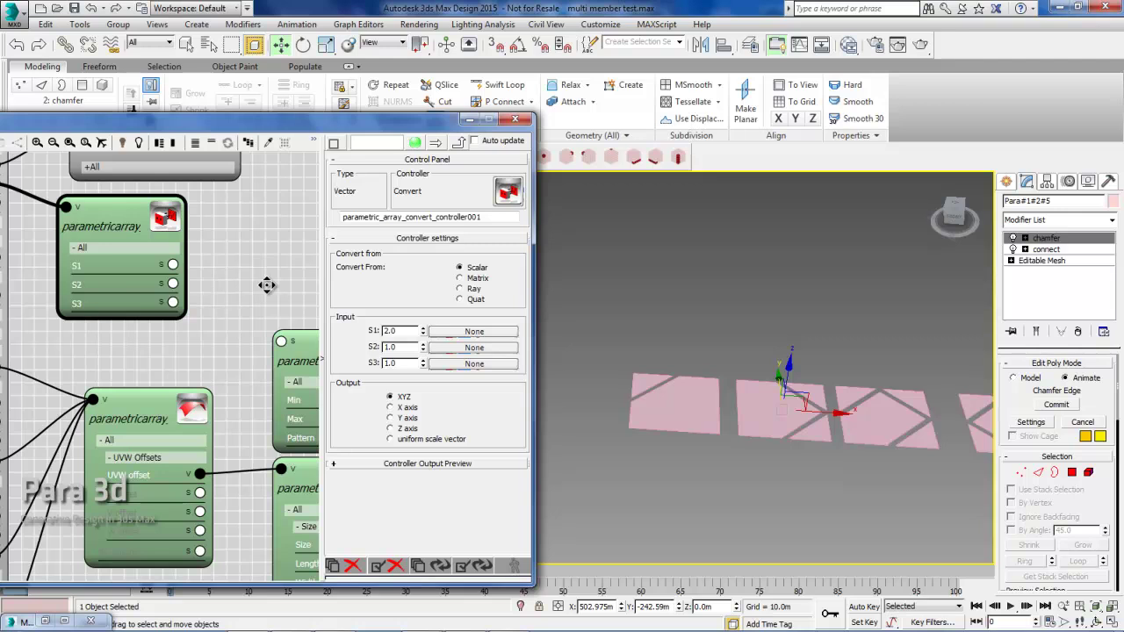
scroll(229, 281, down, 1)
middle_drag(269, 286, 274, 329)
scroll(198, 286, up, 1)
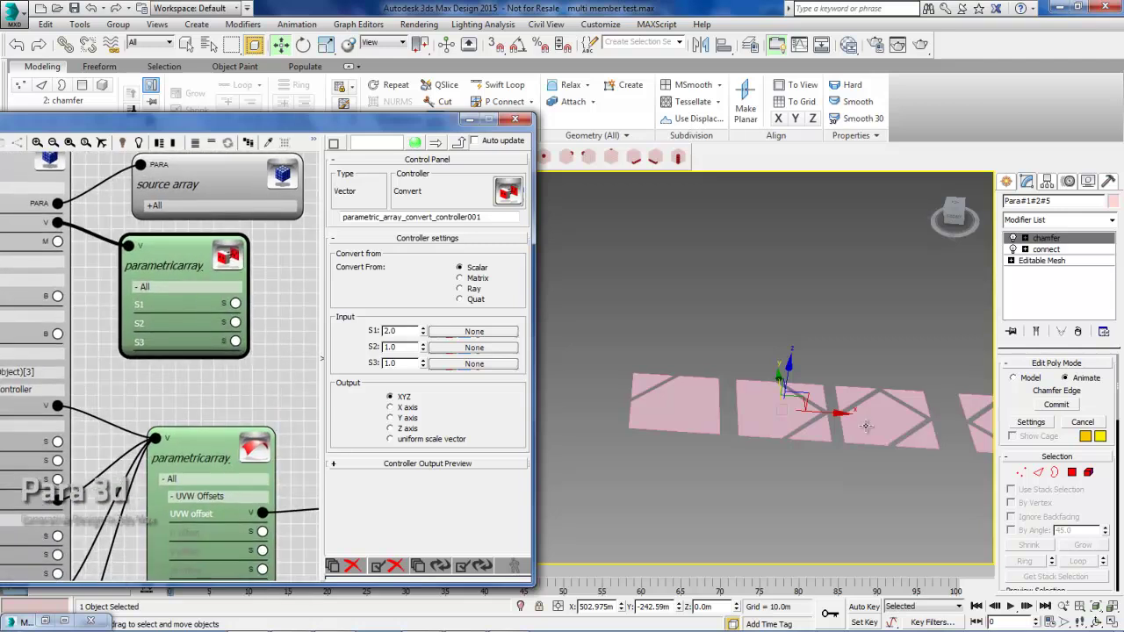
middle_drag(865, 427, 846, 418)
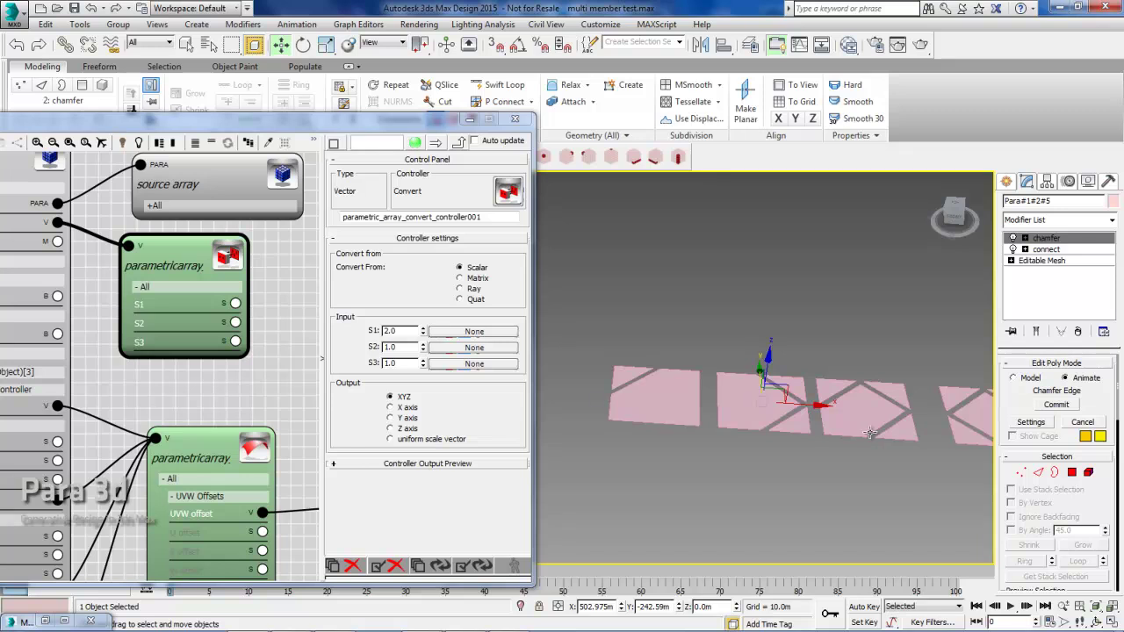
middle_drag(316, 347, 221, 318)
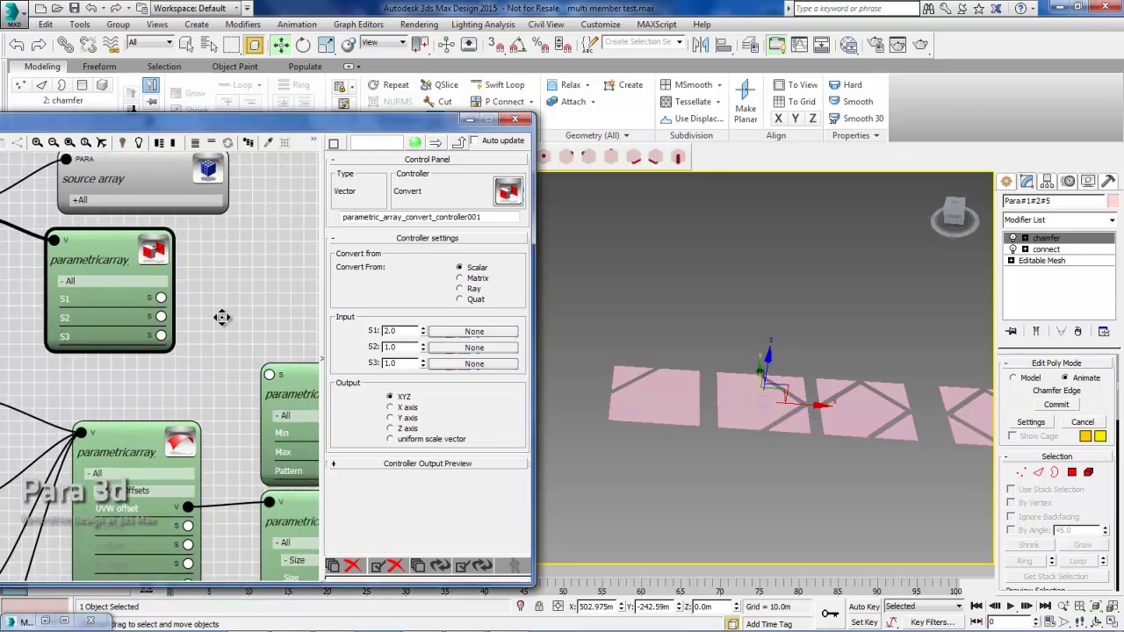
click(474, 334)
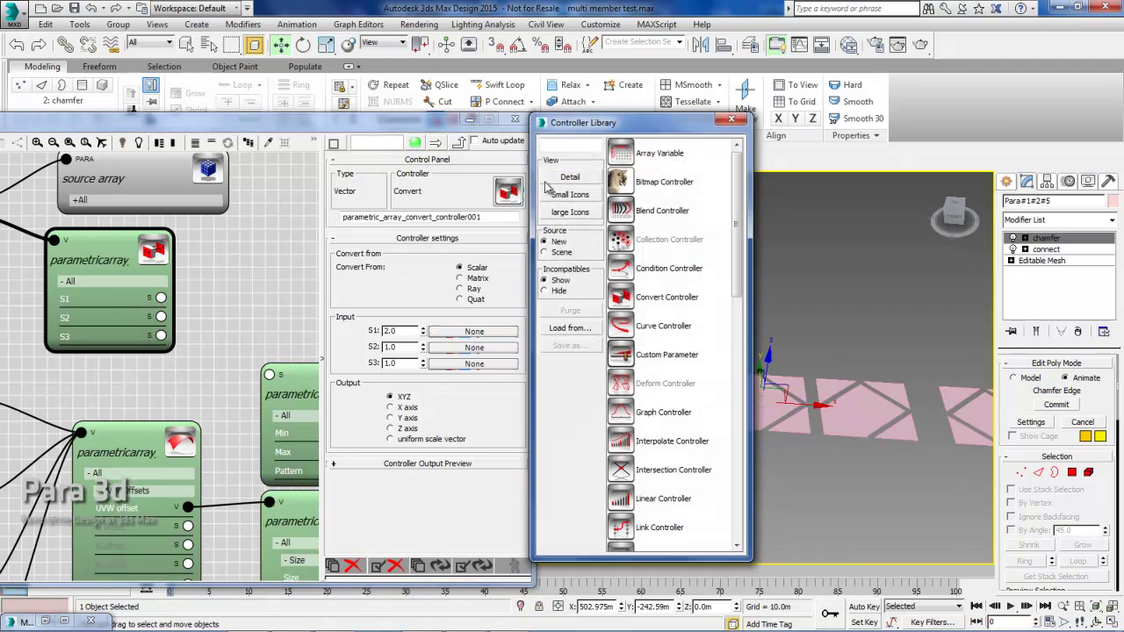
click(730, 120)
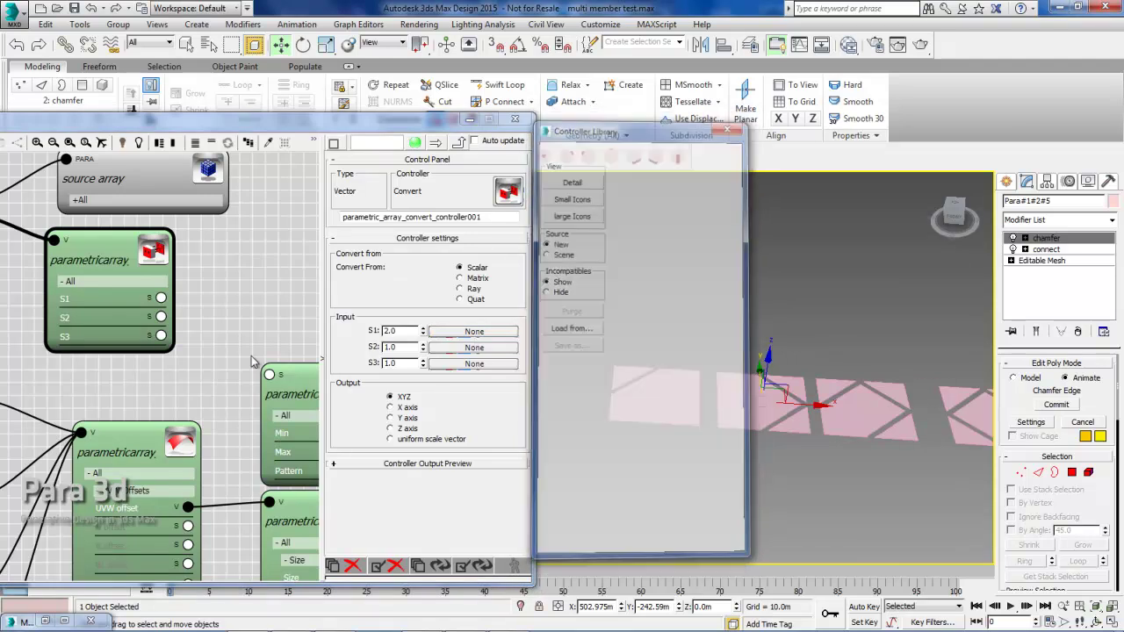
- Link a Random Controller with a range from 1.0 to 5.0 to the Convert node's S1 input
middle_drag(251, 355, 200, 319)
drag(225, 346, 115, 269)
drag(286, 365, 237, 330)
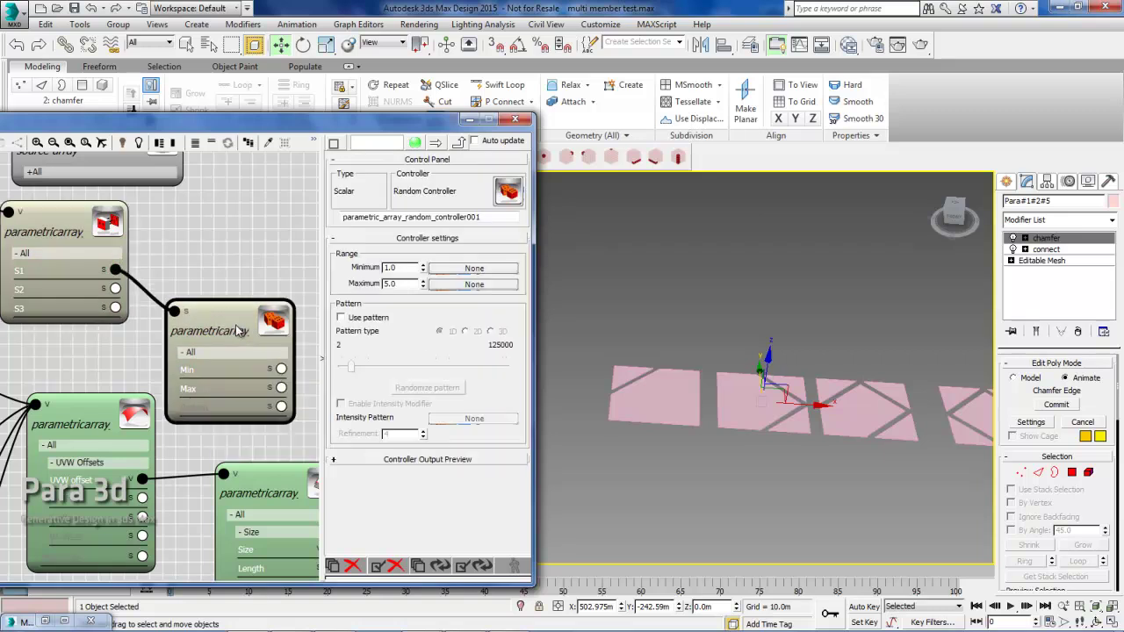
double_click(407, 283)
alt+middle_drag(760, 458, 730, 442)
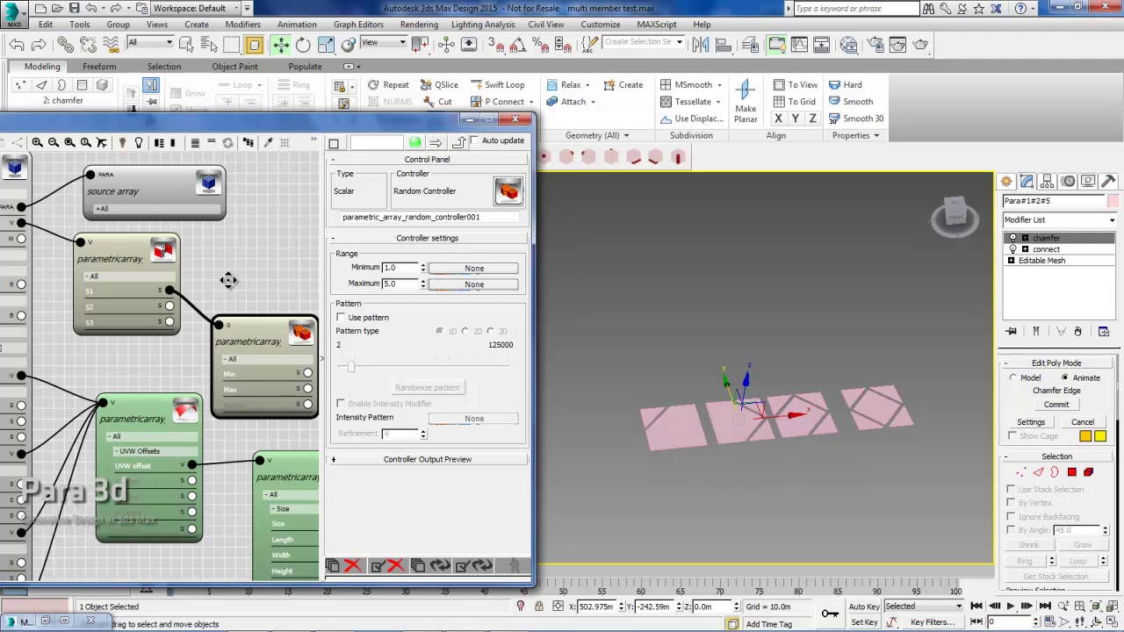
- Regenerate the members of parametricarray001 so its tiles are chosen by the random member index
middle_drag(228, 280, 281, 315)
scroll(281, 315, down, 1)
click(193, 301)
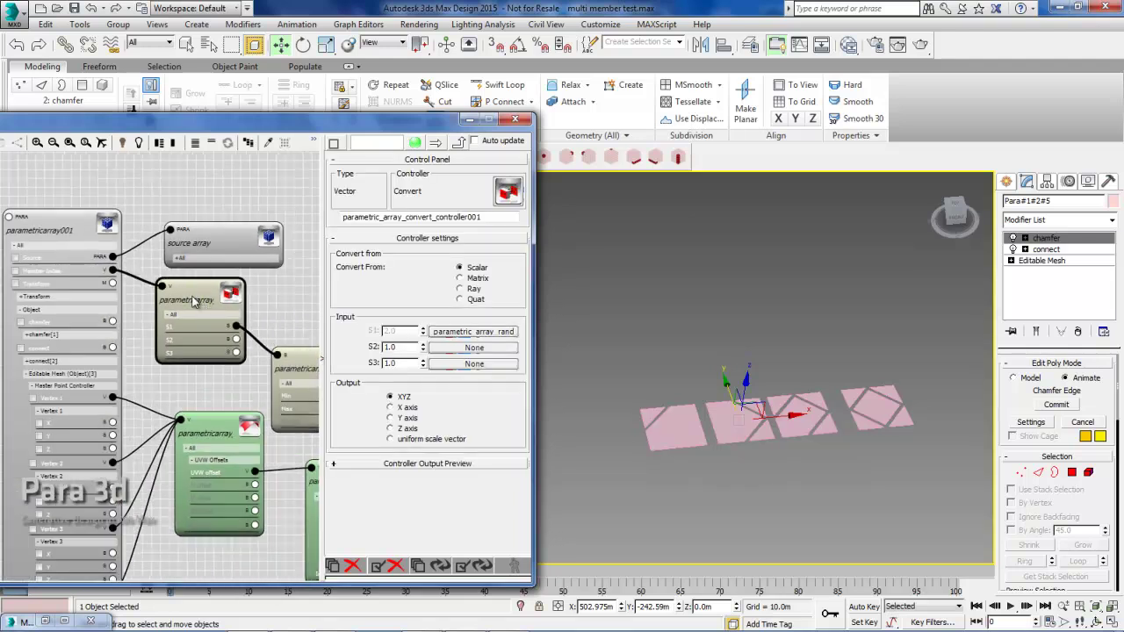
click(48, 232)
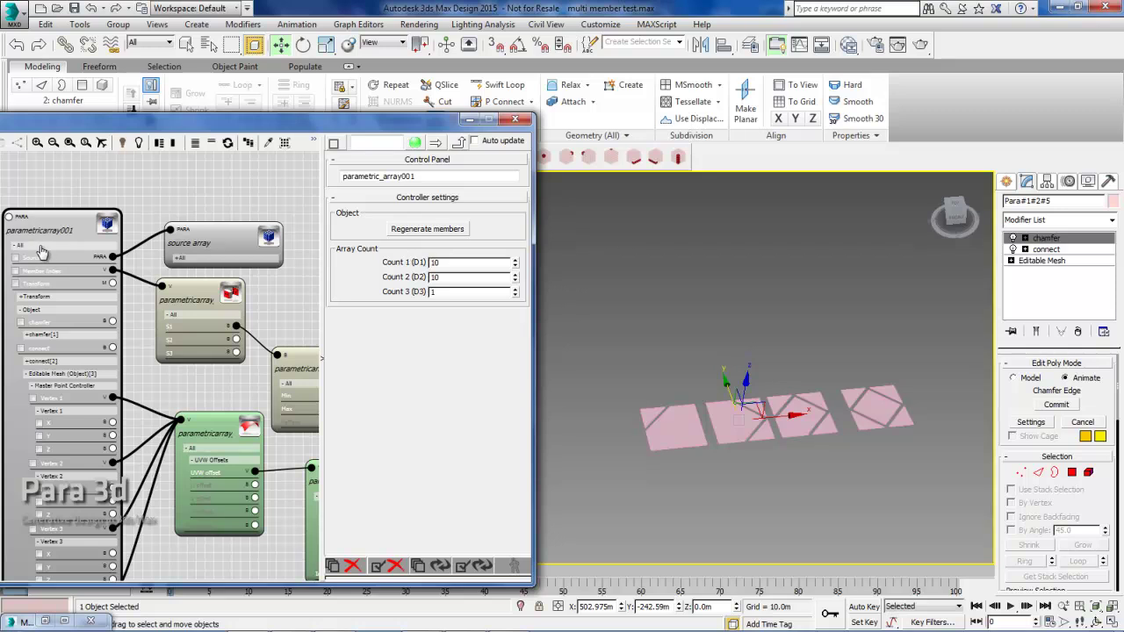
middle_drag(648, 439, 646, 415)
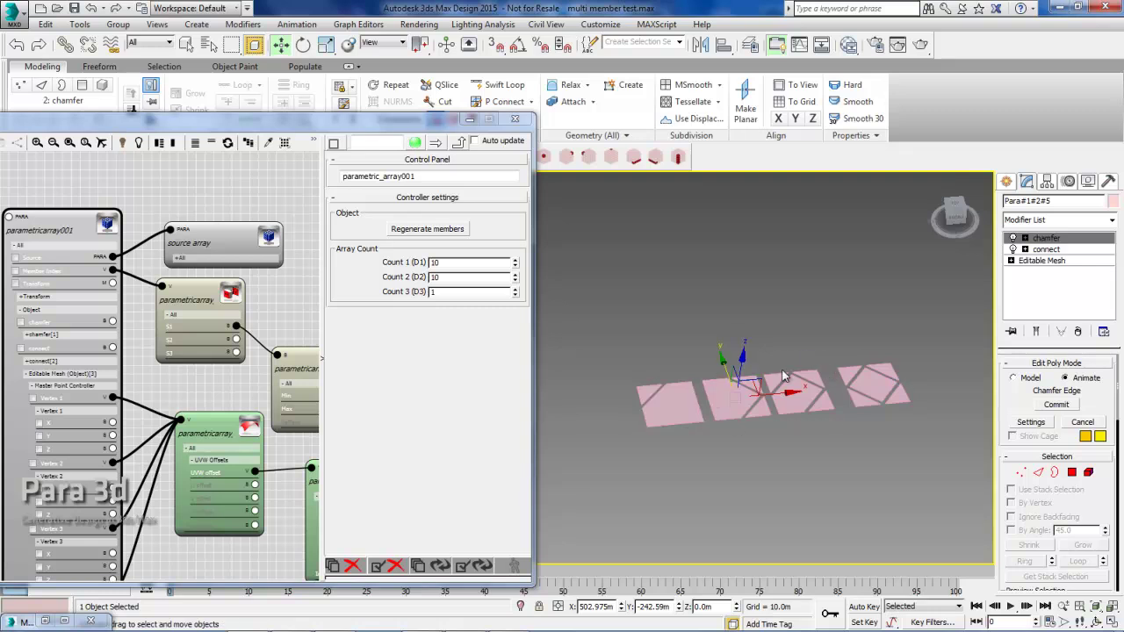
middle_drag(690, 359, 843, 402)
scroll(728, 408, down, 3)
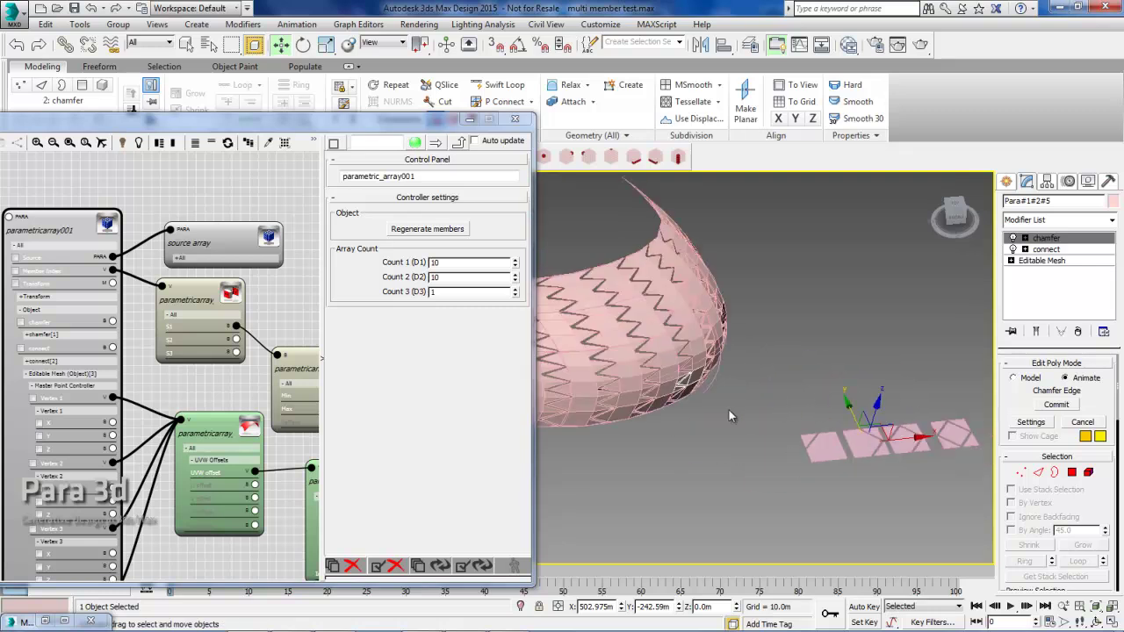
alt+middle_drag(727, 408, 700, 390)
alt+middle_drag(621, 379, 612, 378)
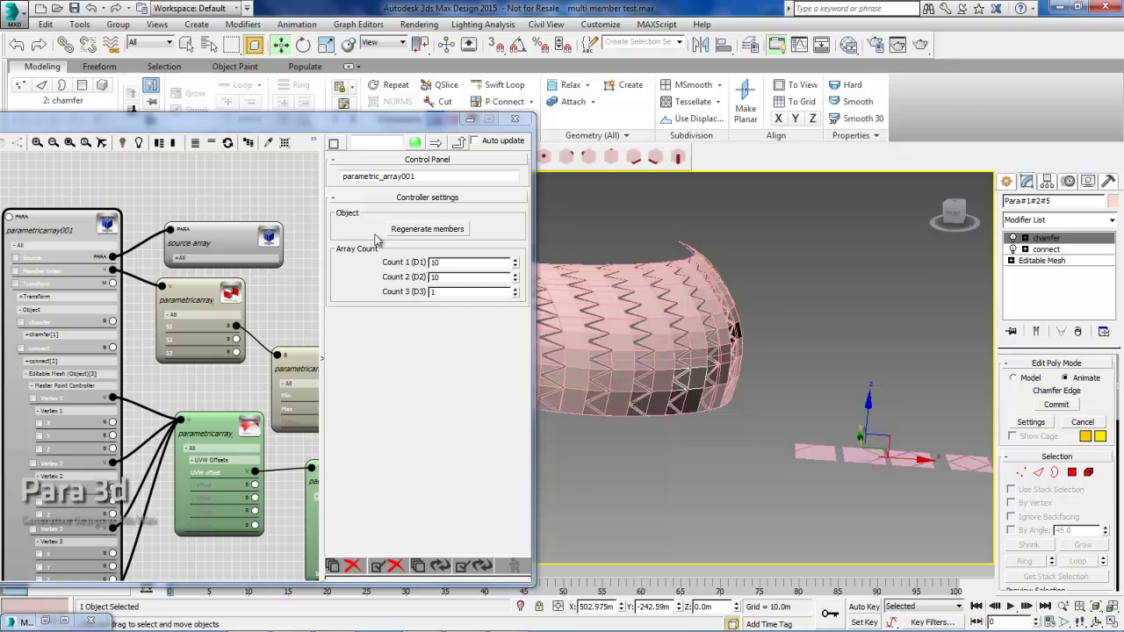
click(406, 229)
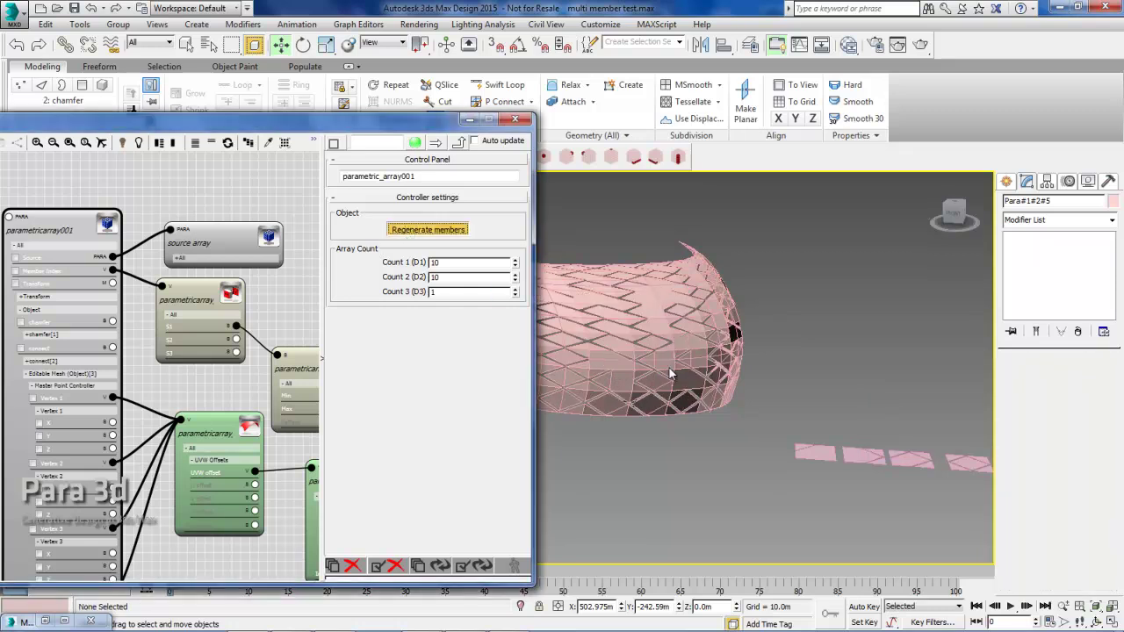
- Regenerate the array members once more and examine the random tile distribution across the curved surface
alt+middle_drag(627, 401, 654, 388)
click(395, 233)
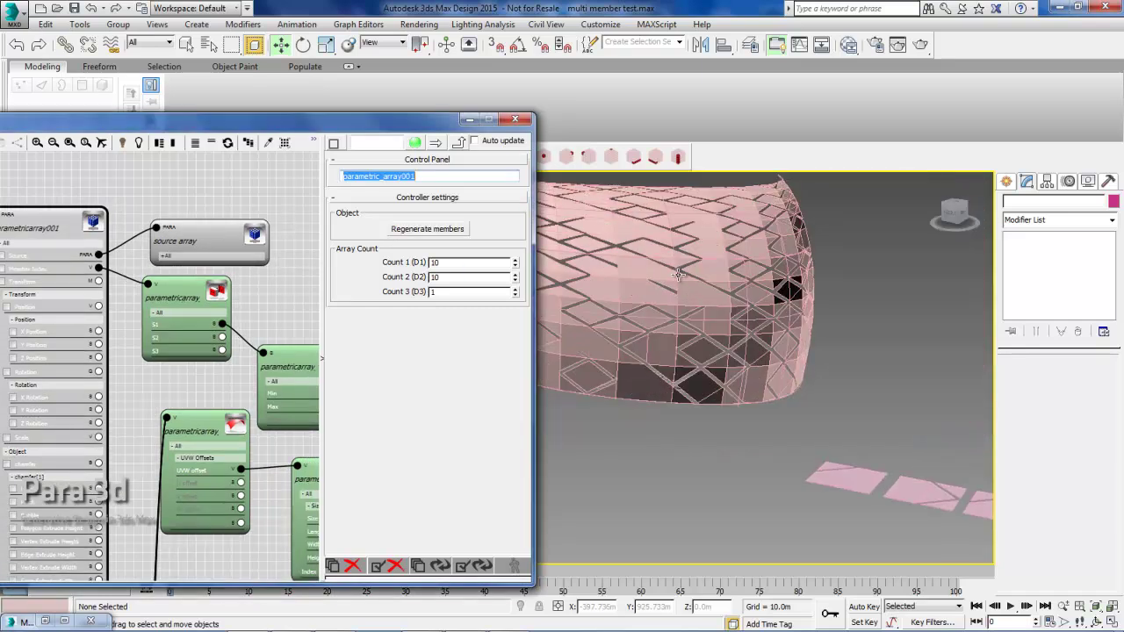
alt+middle_drag(627, 305, 714, 360)
scroll(715, 360, up, 4)
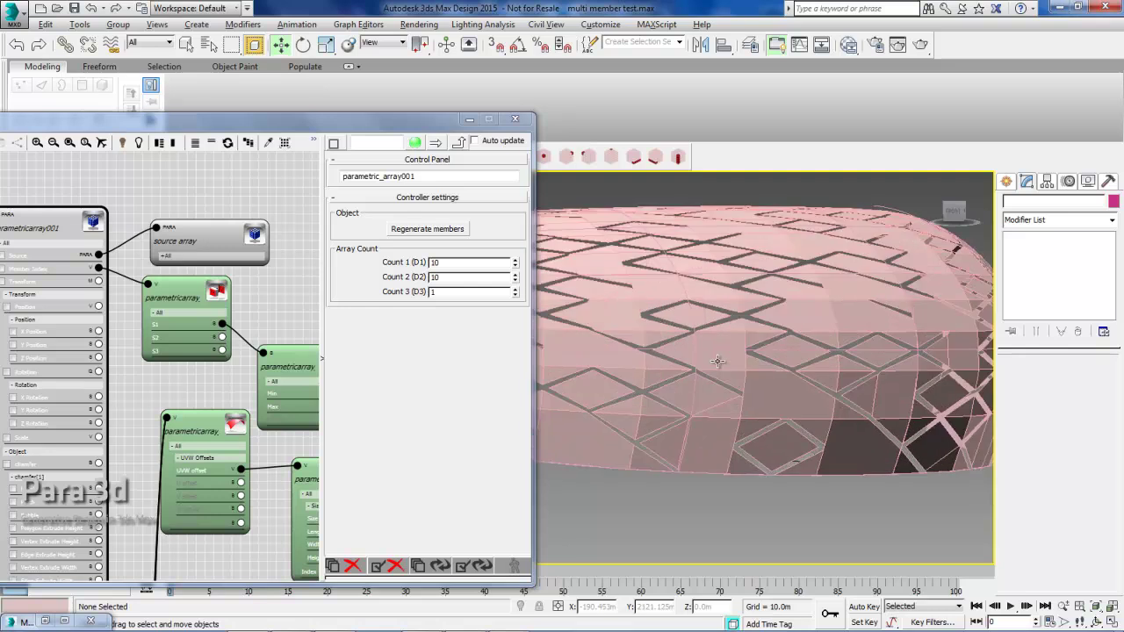
scroll(702, 353, up, 3)
scroll(703, 355, down, 4)
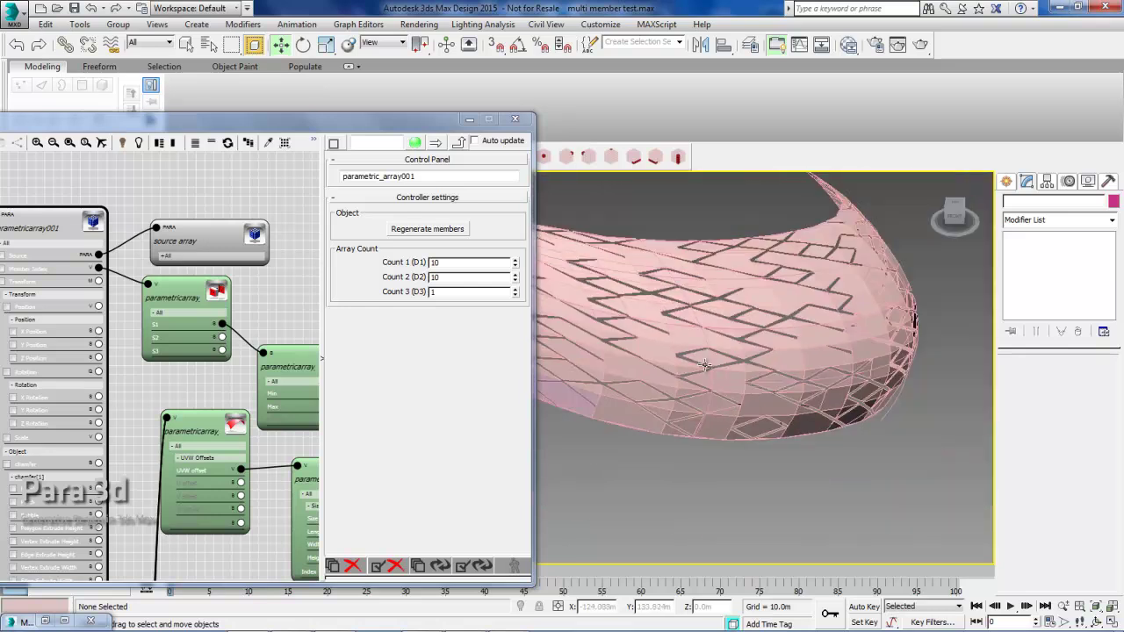
mouse_move(728, 385)
alt+middle_down()
mouse_move(728, 366)
mouse_move(725, 384)
alt+middle_up()
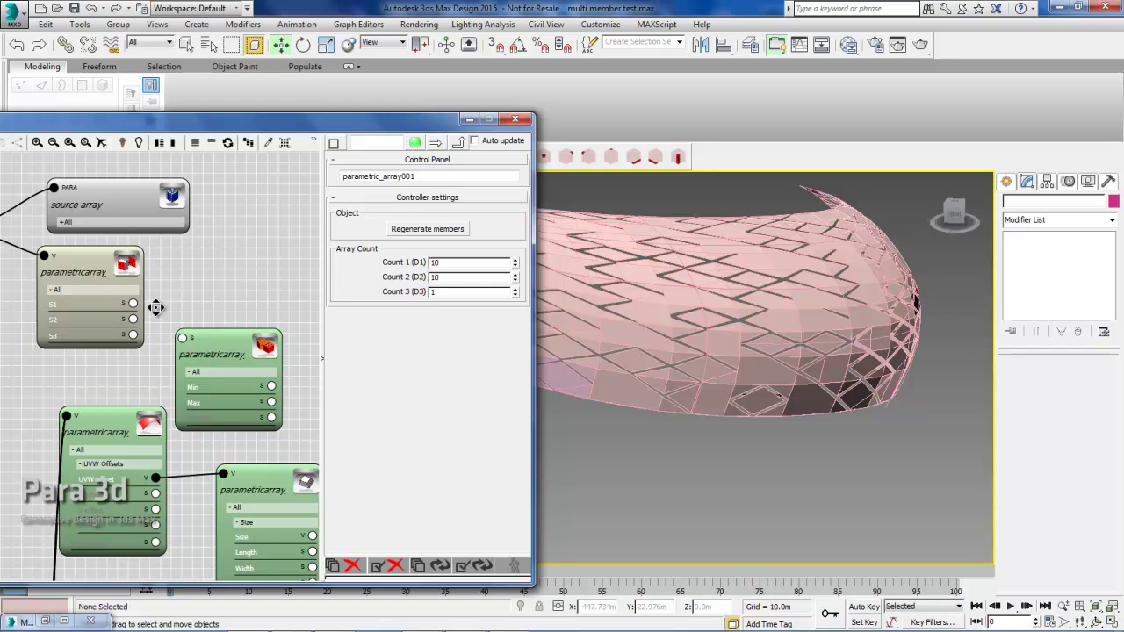
- Attach a new Pattern Controller to the Convert node's S1 input and place its node beside the Convert node
scroll(156, 306, up, 2)
scroll(176, 269, up, 1)
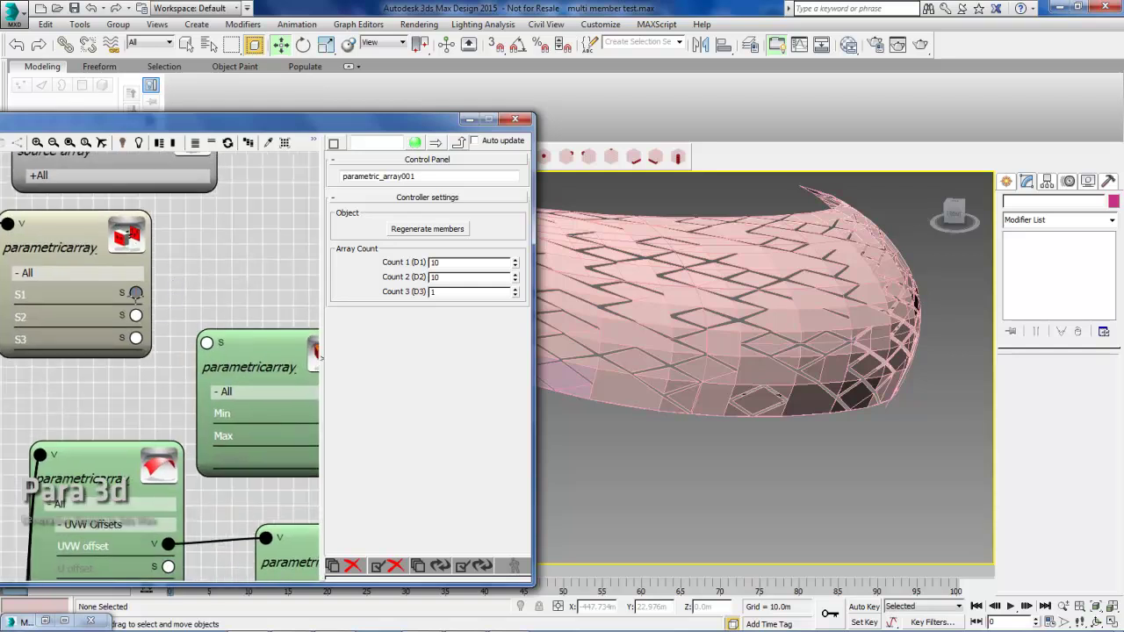
drag(136, 294, 211, 269)
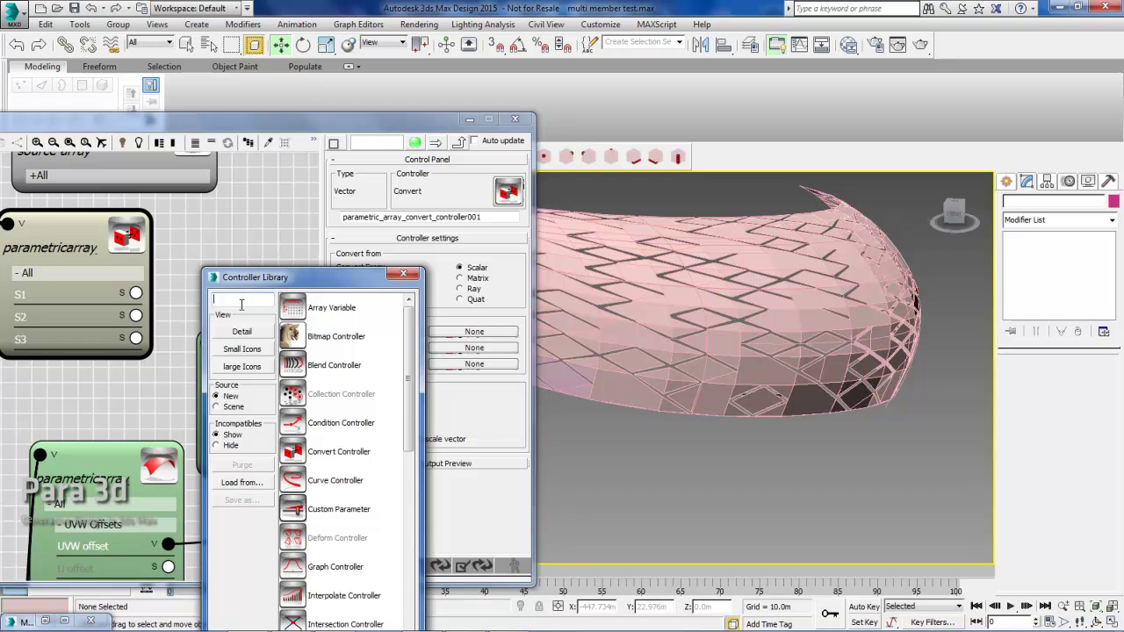
text(patt)
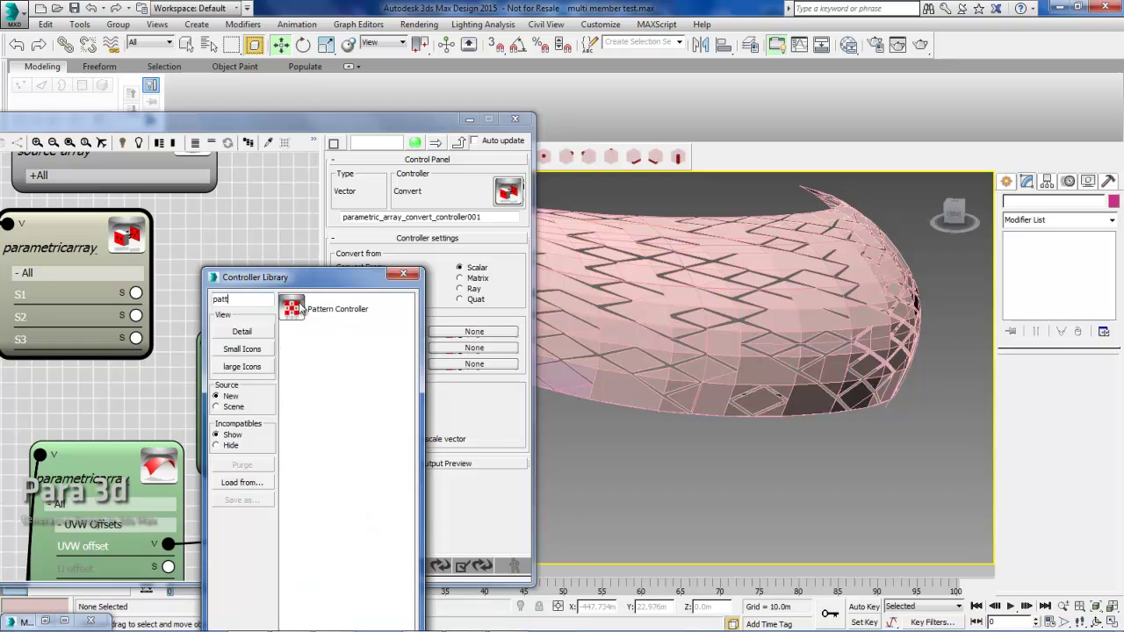
double_click(334, 309)
drag(248, 334, 233, 320)
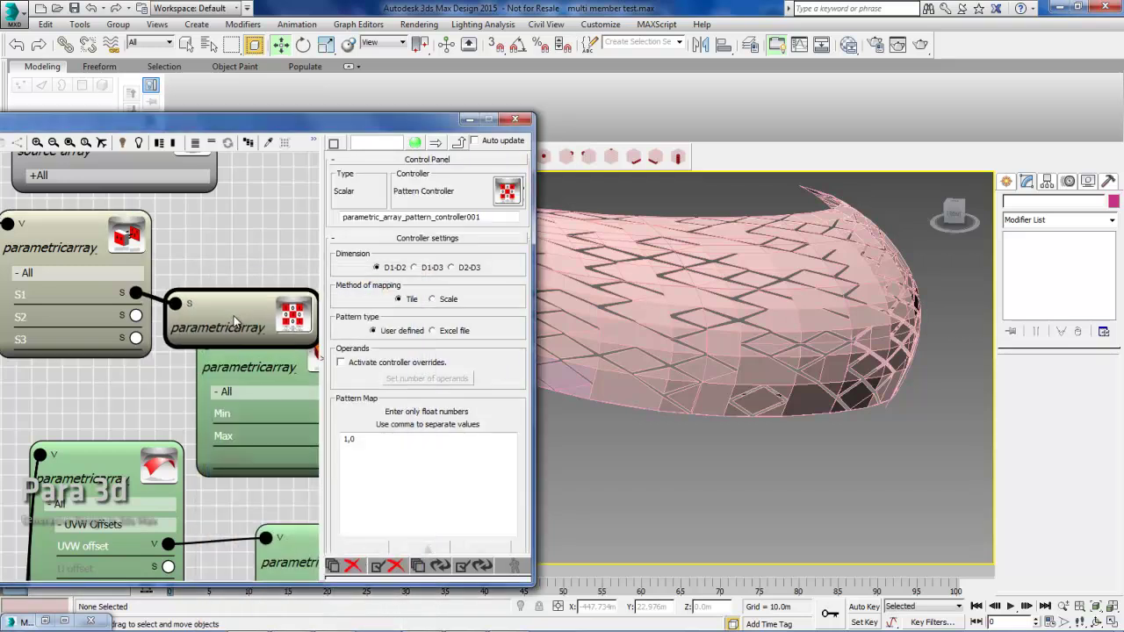
- Set the Pattern Controller's pattern map to the rows 1,1; 2,2; 3,3; and 4,4, and update the controller
drag(351, 442, 360, 442)
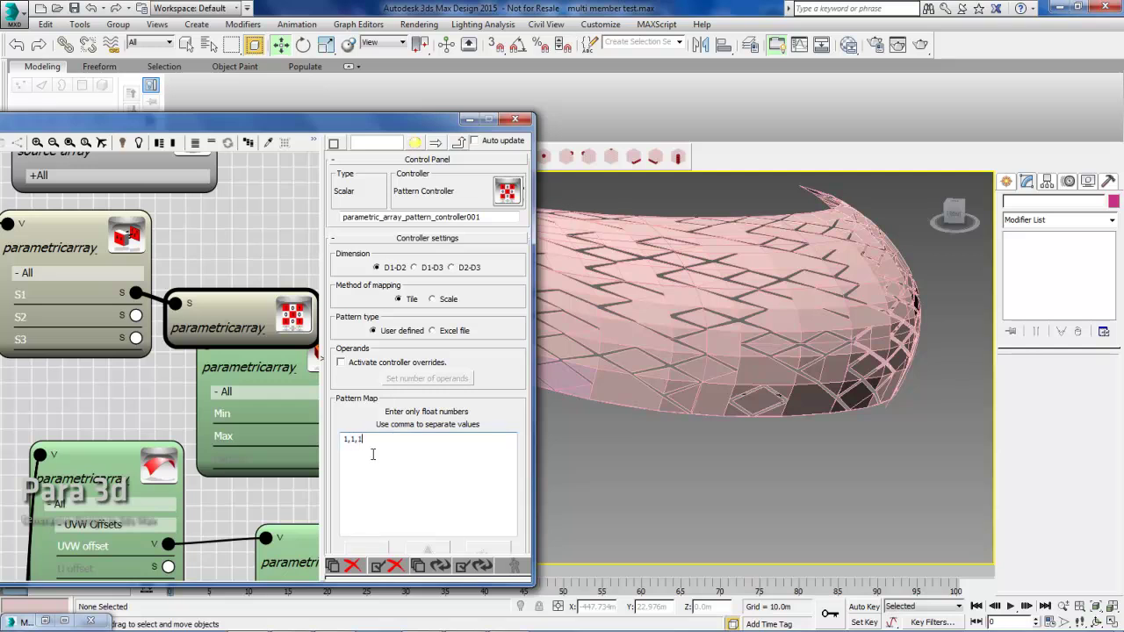
key(BackSpace)
key(Return)
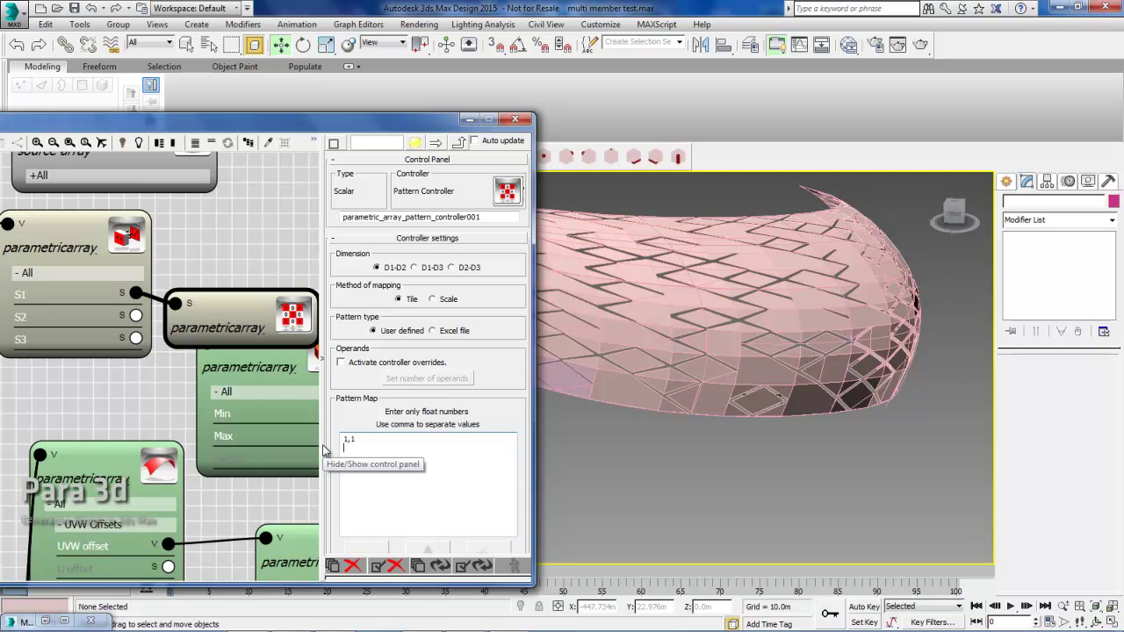
text(2,3)
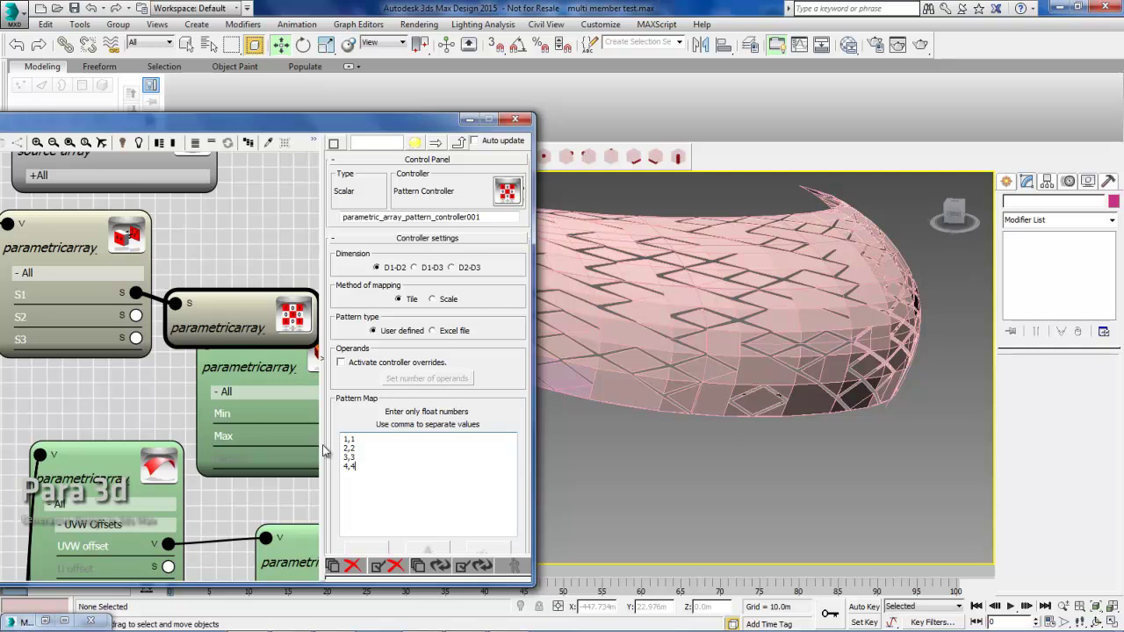
click(478, 569)
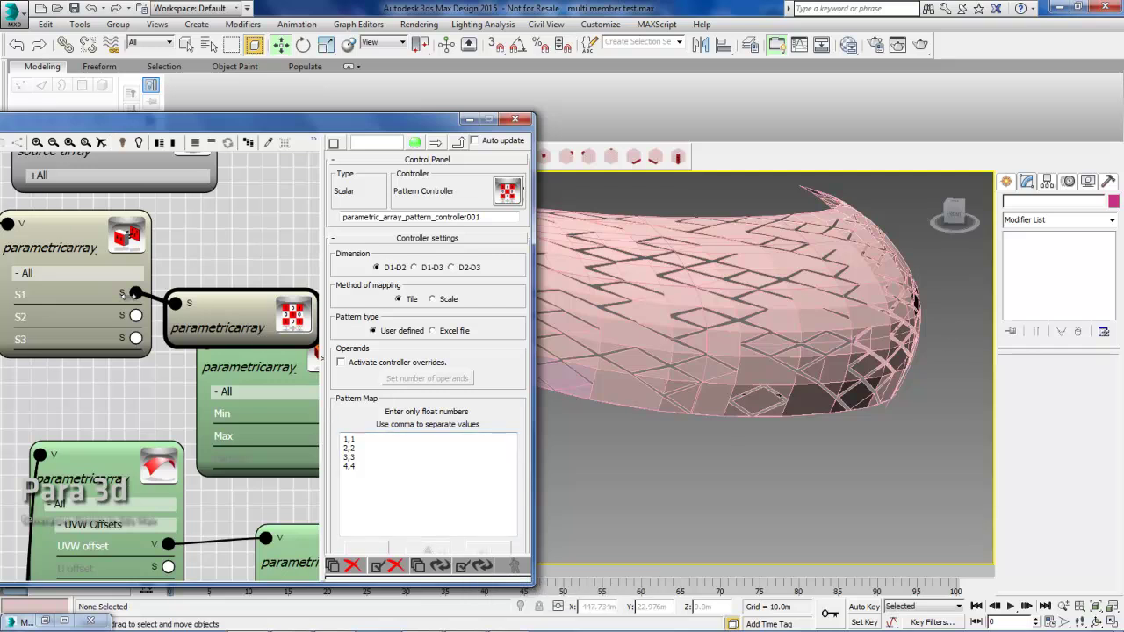
- Regenerate the members of parametricarray001 from the four-row pattern map
scroll(176, 290, down, 4)
click(74, 249)
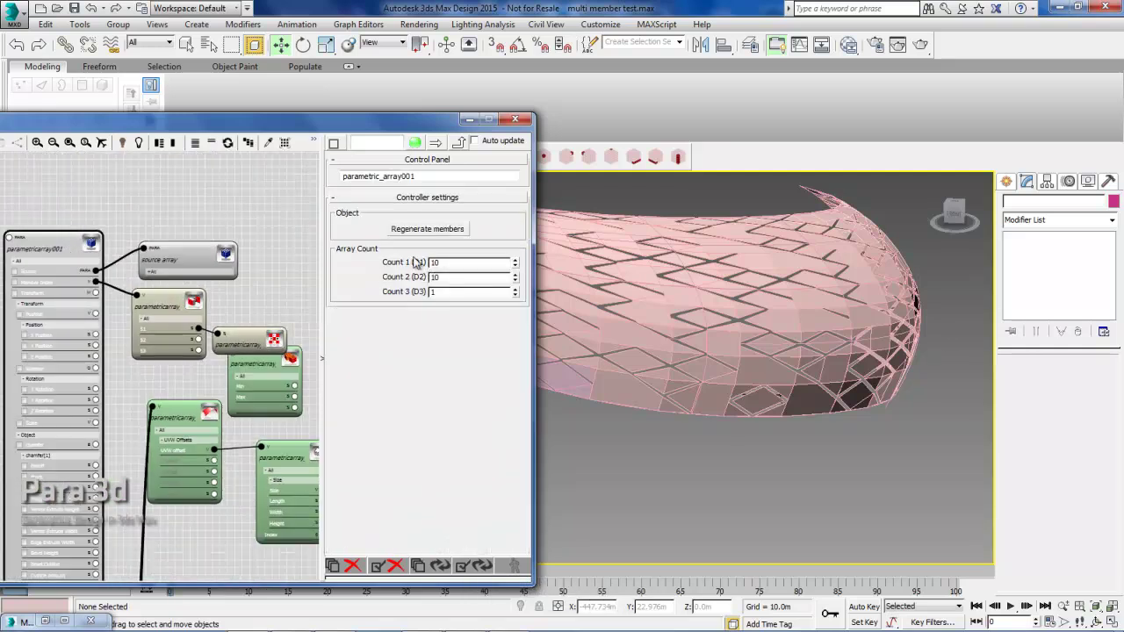
click(402, 229)
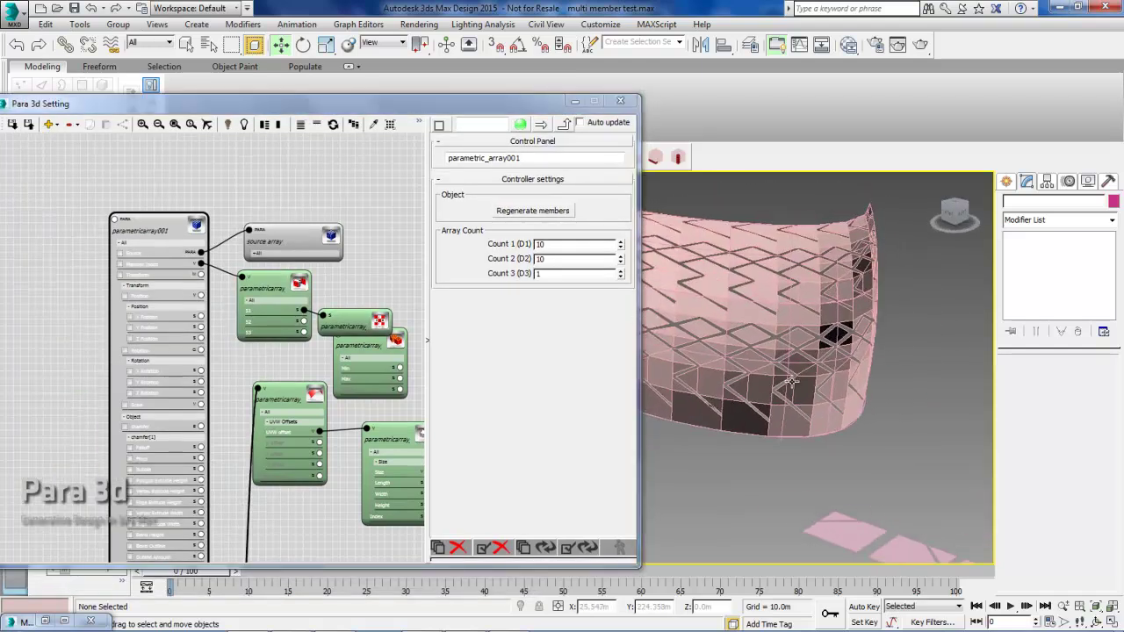
- Examine the tile pattern on the curved surface and compare it with the order of the four source tiles
middle_drag(792, 381, 734, 378)
scroll(757, 380, up, 1)
scroll(757, 380, down, 3)
scroll(757, 428, up, 2)
middle_drag(781, 283, 838, 337)
alt+middle_drag(832, 447, 796, 443)
alt+middle_drag(757, 332, 895, 440)
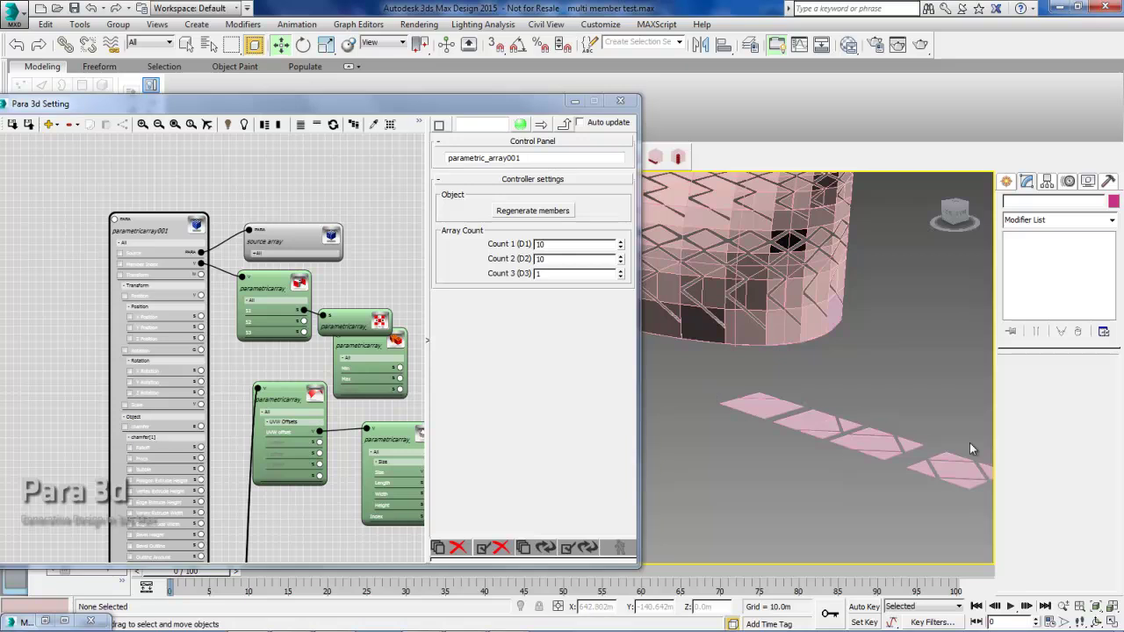
alt+middle_drag(840, 419, 788, 433)
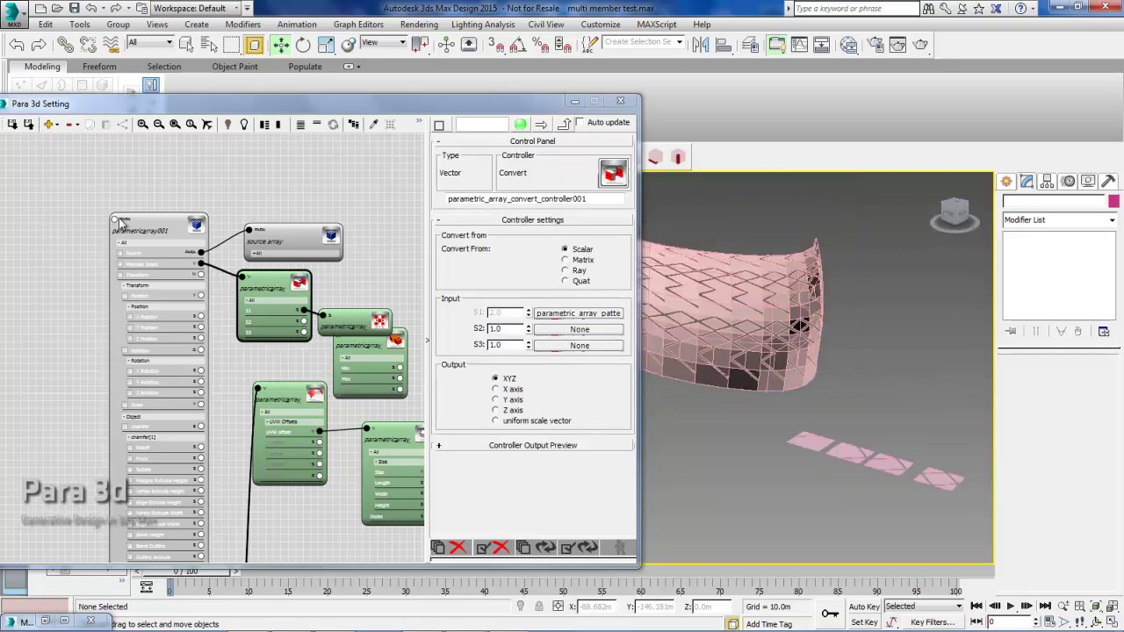